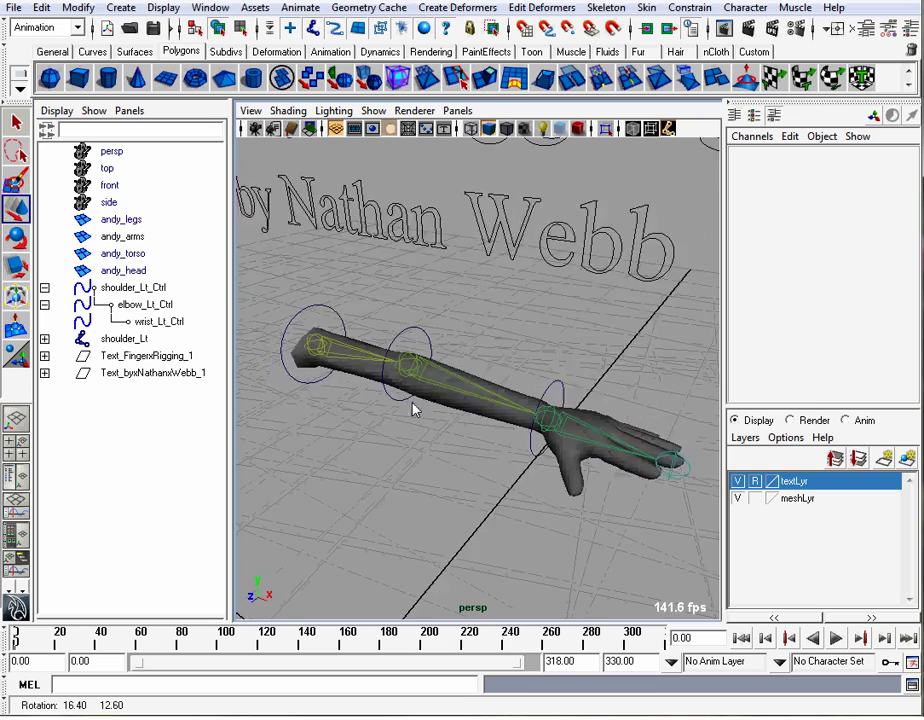
Hide the textLyr display layer so only the arm mesh and rig remain in the viewport
middle_click_drag(440, 400, 415, 379, "alt")
left_click_drag(415, 379, 542, 416, "alt")
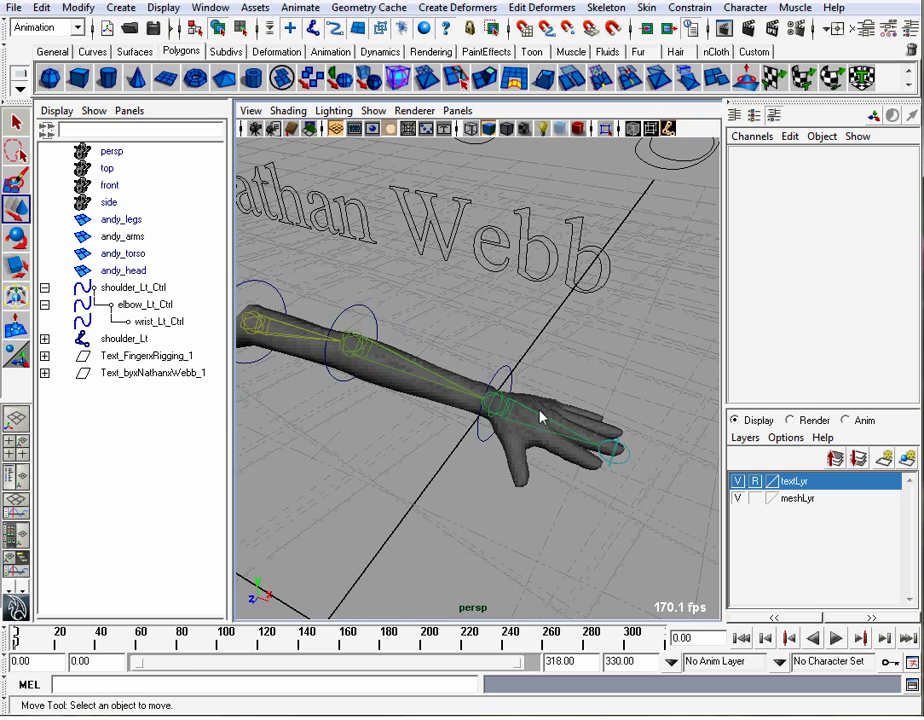
left_click(738, 481)
left_click_drag(441, 386, 567, 455, "alt")
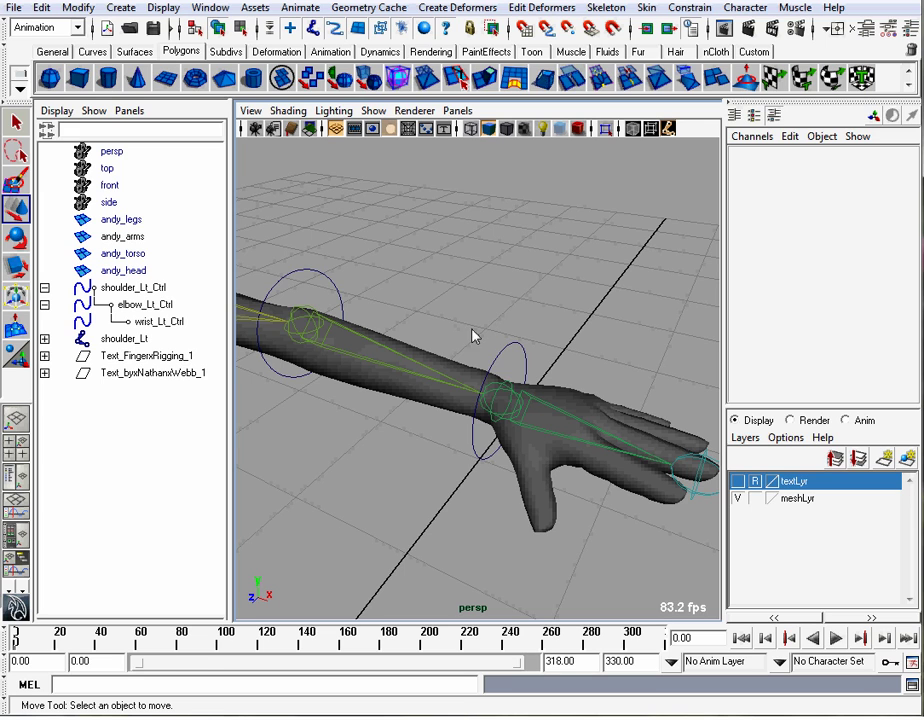
Try rotating the shoulder control of the arm rig, undo the rotation and deselect it
left_click_drag(472, 336, 412, 344, "alt")
right_click_drag(440, 341, 421, 336, "alt")
middle_click_drag(421, 336, 483, 339, "alt")
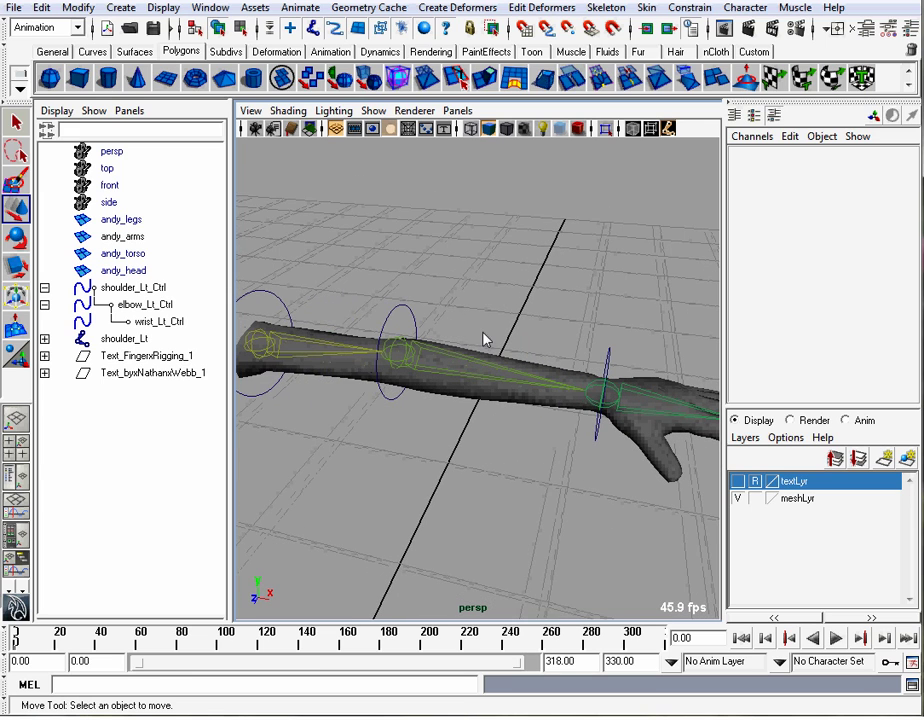
left_click_drag(390, 340, 495, 266, "alt")
left_click(289, 307)
key("e")
key("ctrl+z")
left_click(505, 257)
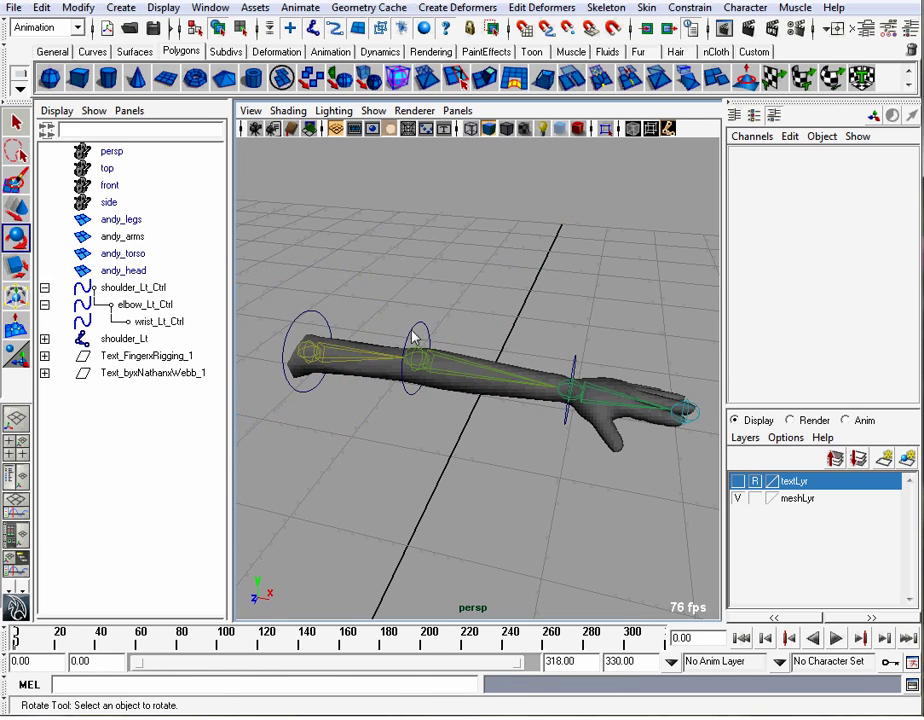
Test-rotate the elbow control about Y and then the wrist control, undoing each rotation
left_click(416, 331)
mouse_move(471, 393)
left_mouse_down()
mouse_move(392, 400)
mouse_move(463, 383)
left_mouse_up()
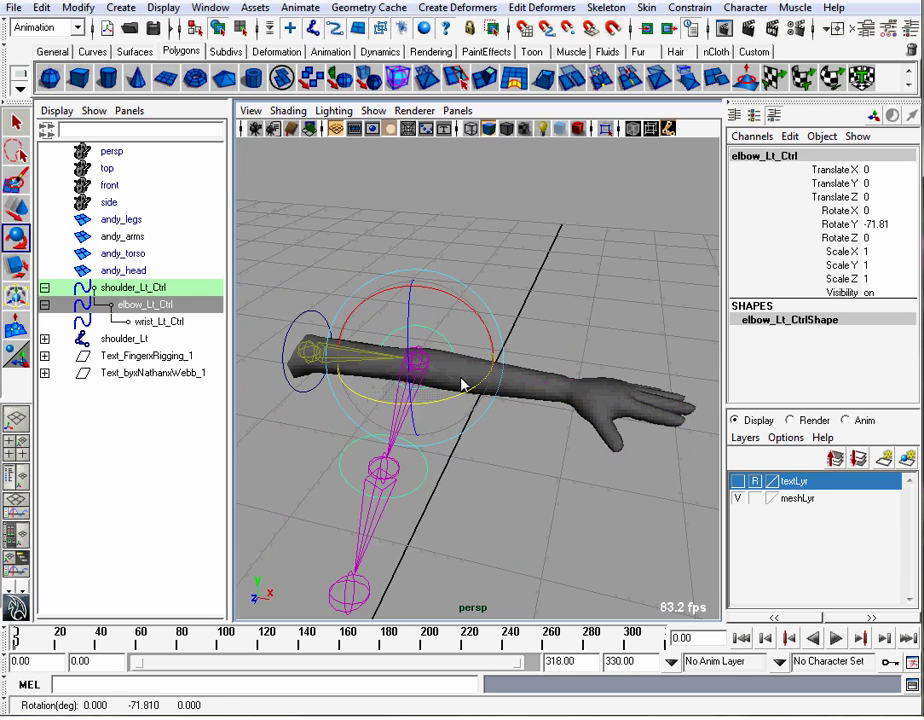
key("ctrl+z")
left_click(566, 360)
left_click(570, 368)
left_click_drag(630, 432, 501, 439)
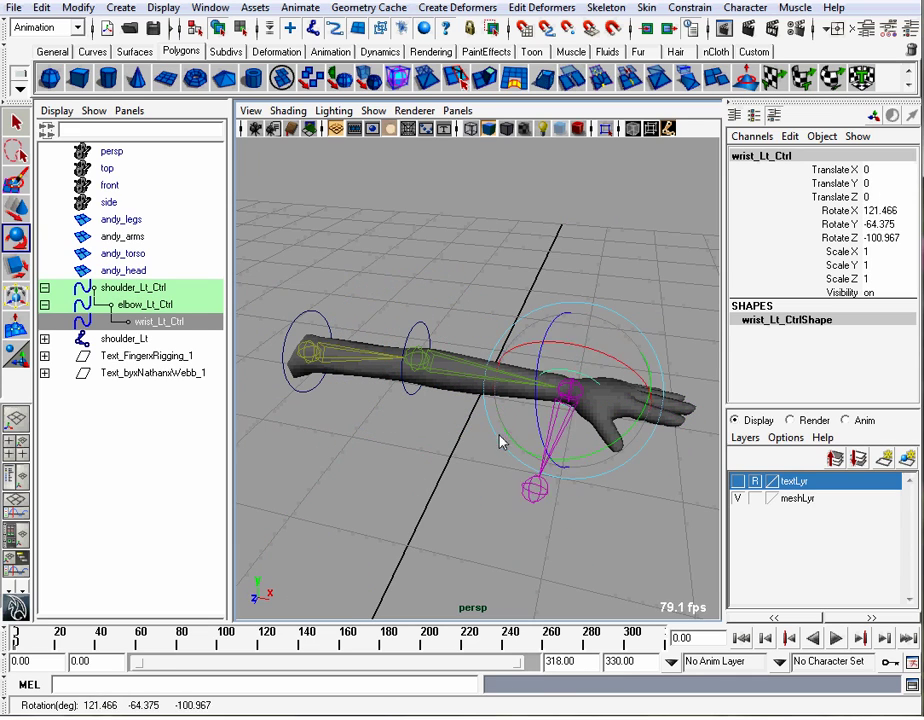
key("ctrl+z")
left_click(584, 322)
Examine the hand up close and switch the viewport to the top view framed on the fingers
left_click_drag(584, 322, 476, 310, "alt")
right_click_drag(474, 303, 616, 307, "alt")
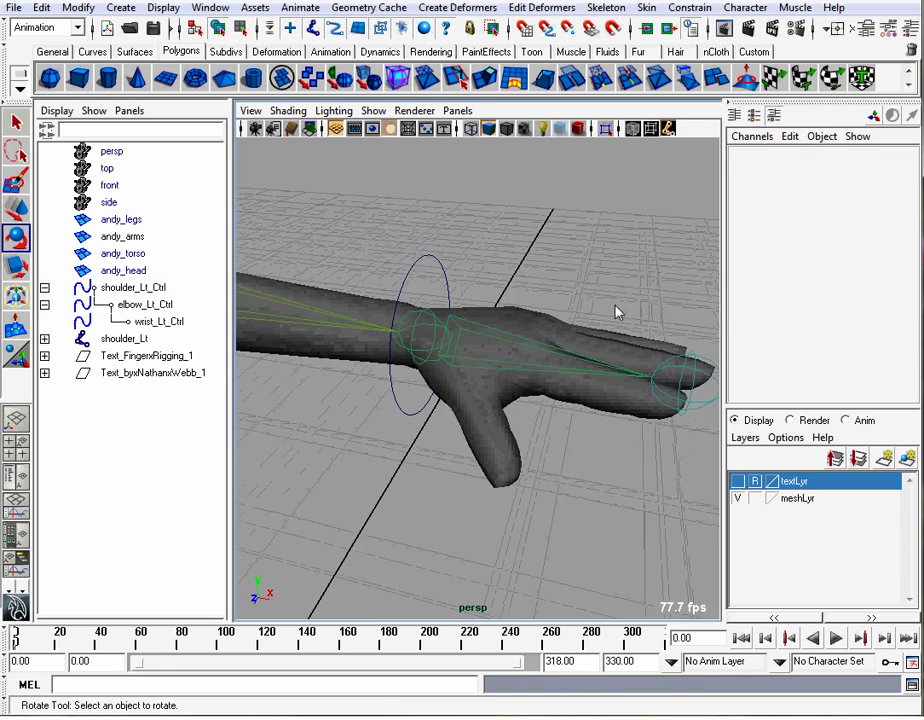
left_click_drag(616, 307, 514, 367, "alt")
middle_click_drag(514, 367, 458, 343, "alt")
left_click_drag(458, 343, 436, 370, "alt")
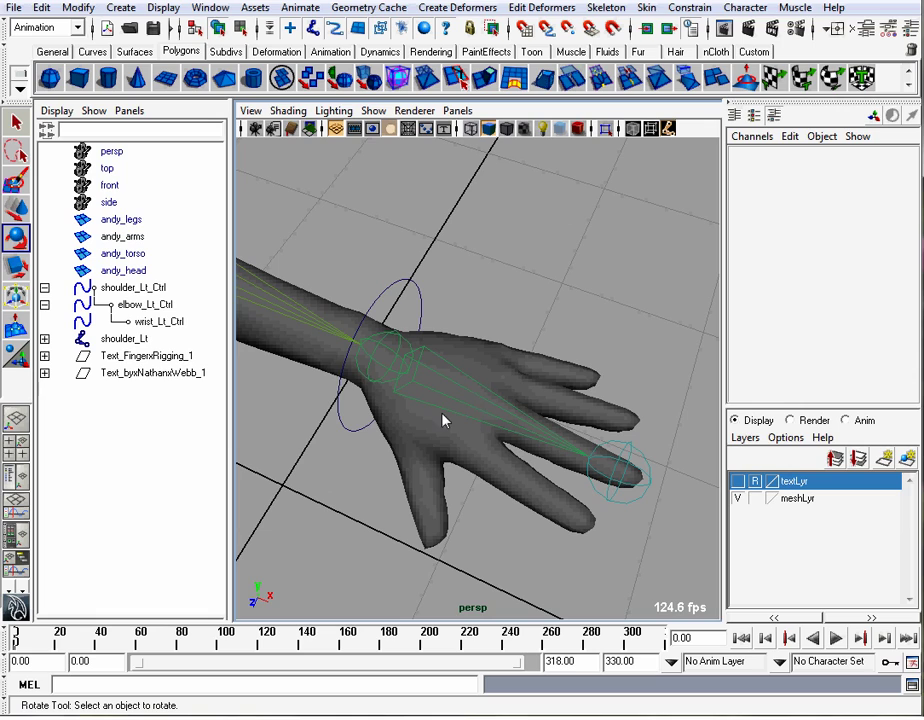
key("space")
left_click_drag(443, 418, 404, 415)
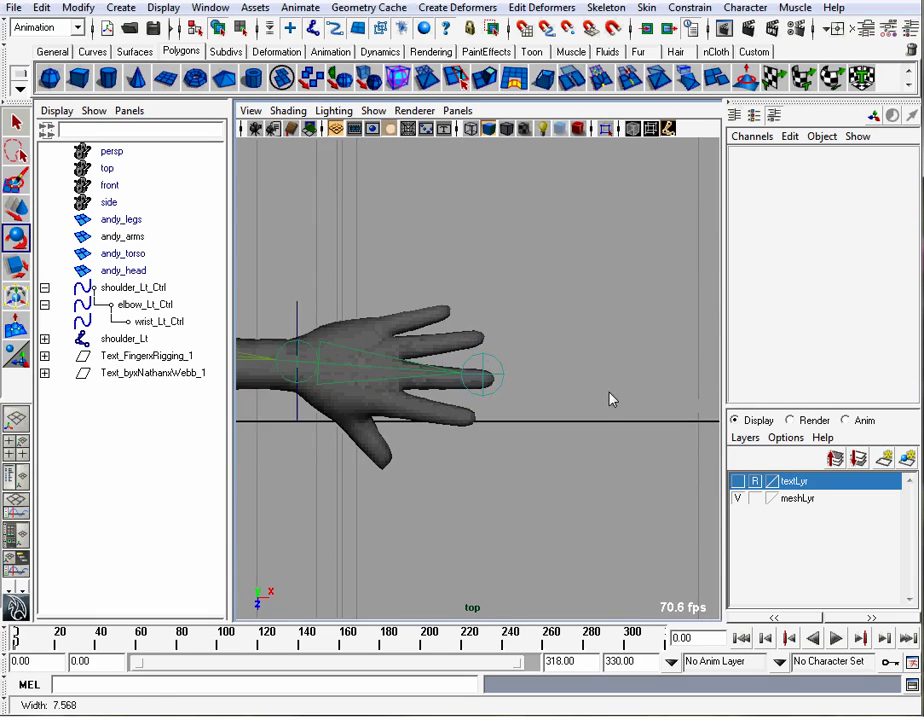
scroll(462, 433, "up", 5)
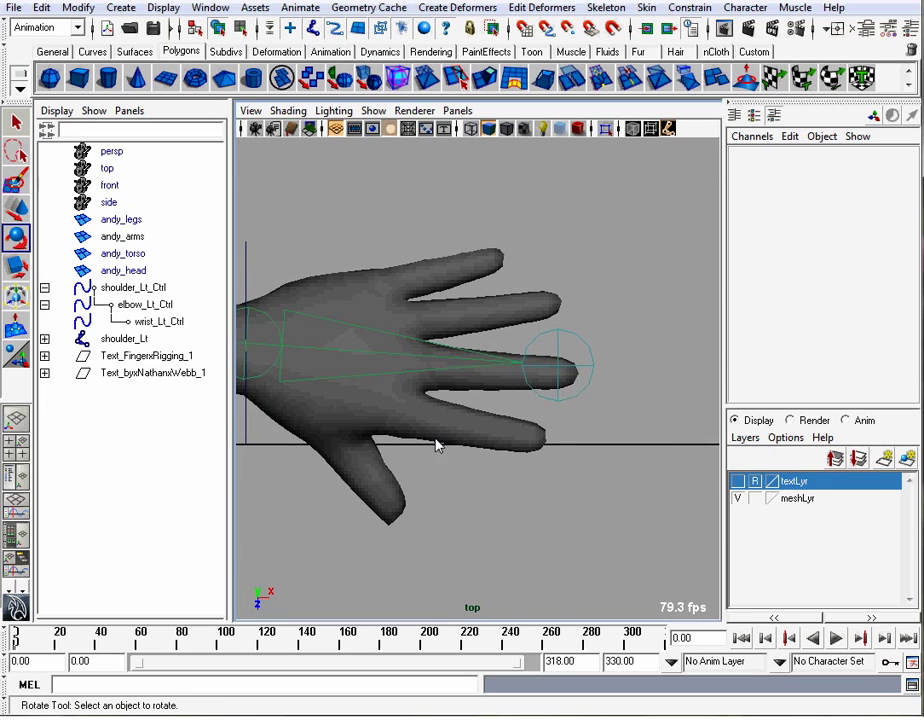
Draw a straight chain of four joints along the X axis beside the index finger with the Joint Tool, starting at about X 12.3
key("space")
left_click(532, 479)
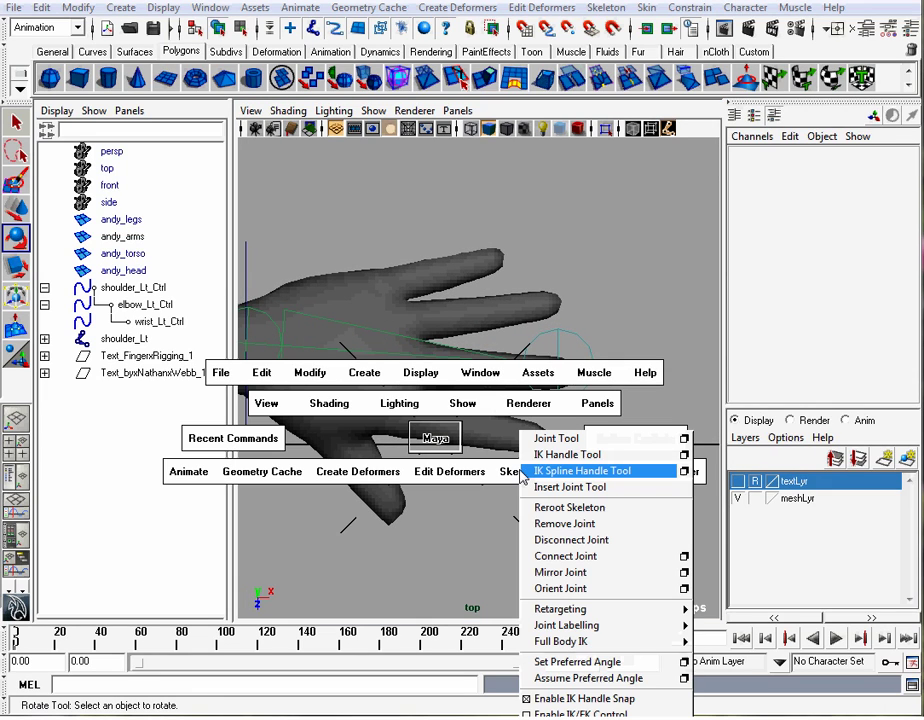
left_click(557, 442)
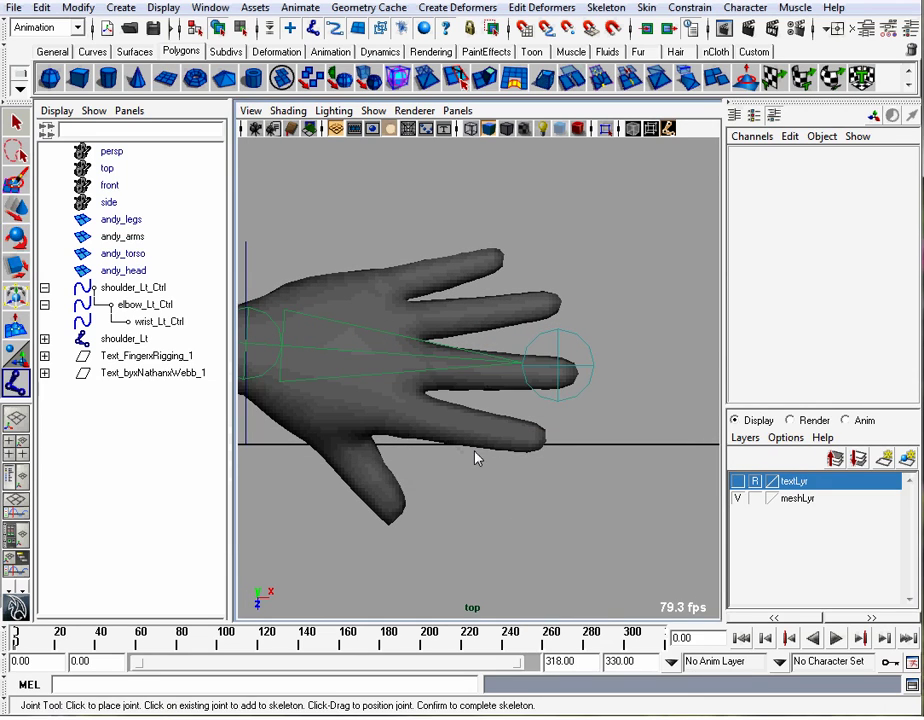
middle_click_drag(479, 447, 439, 425, "alt")
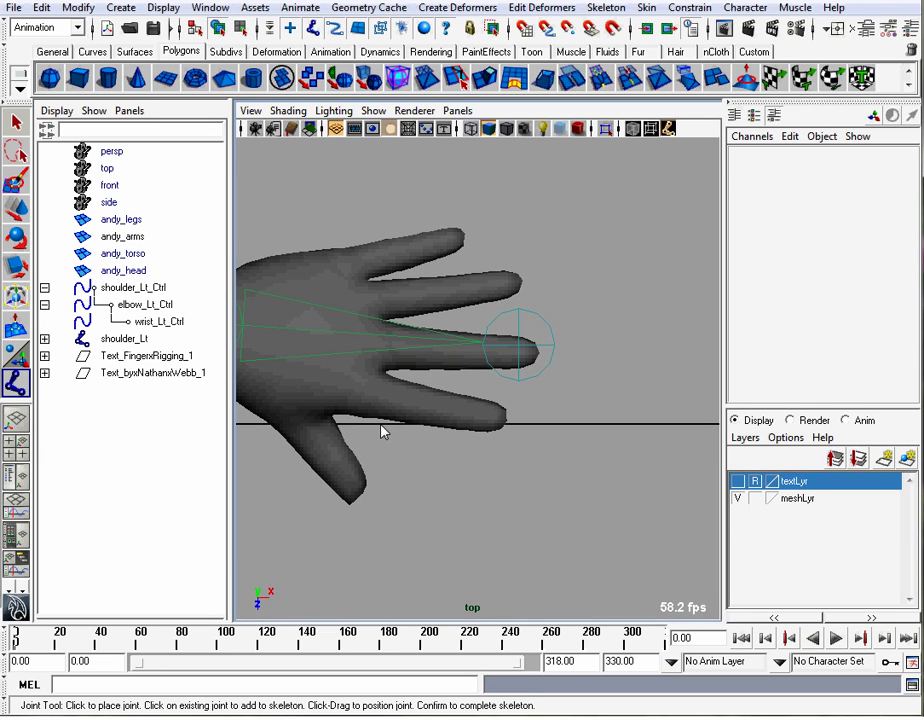
left_click(380, 427)
left_click(439, 427)
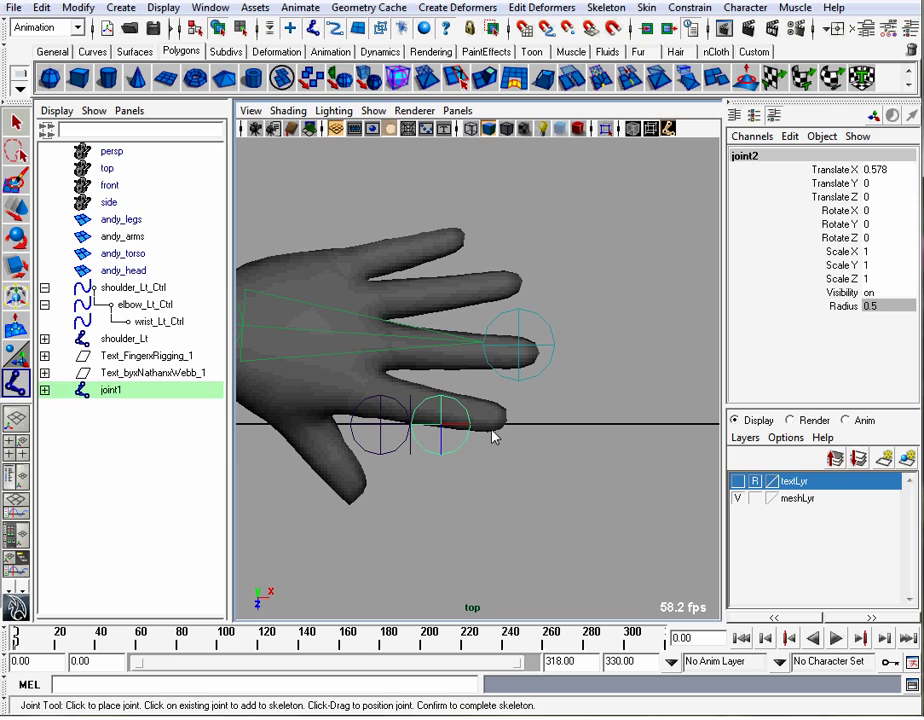
left_click(490, 427)
left_click(541, 430)
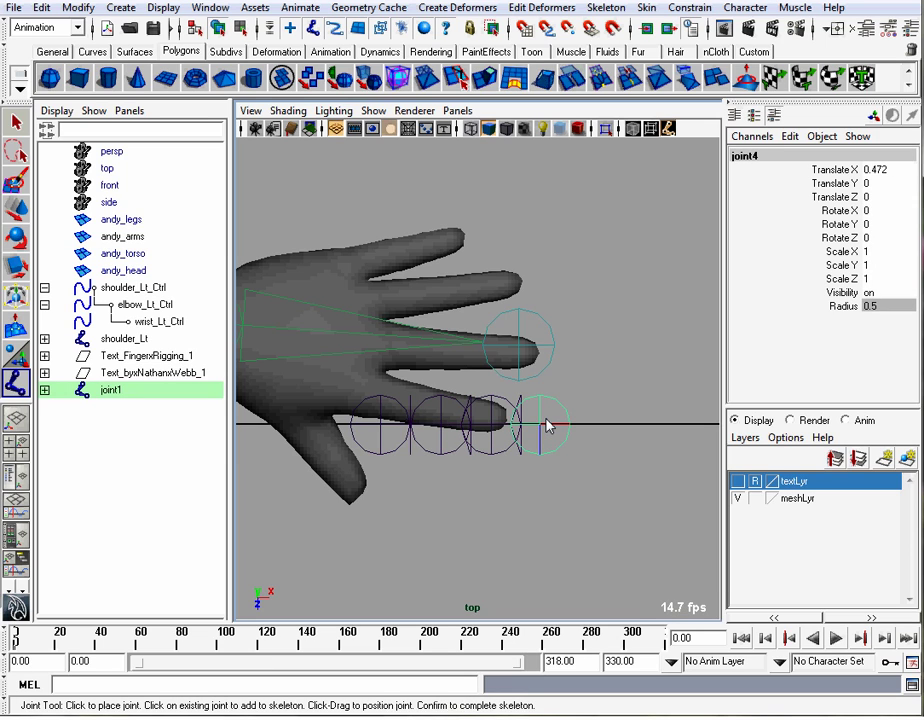
key("Return")
Set the radius of the new chain's root joint to 0.1
key("e")
middle_click_drag(457, 428, 520, 419, "alt")
right_click_drag(586, 448, 618, 449, "alt")
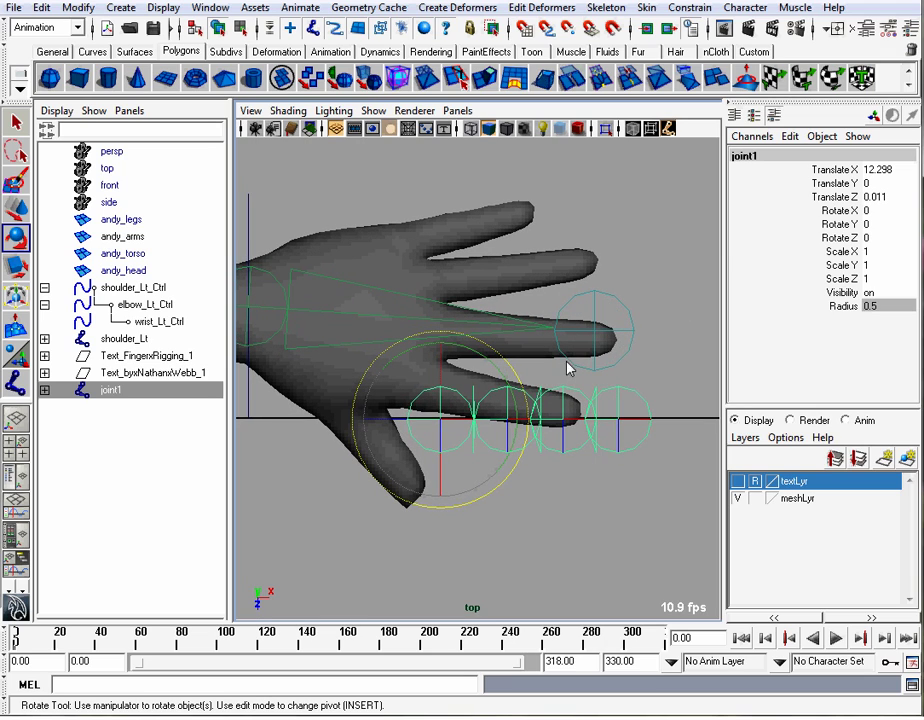
double_click(884, 307)
type("0.1")
key("Return")
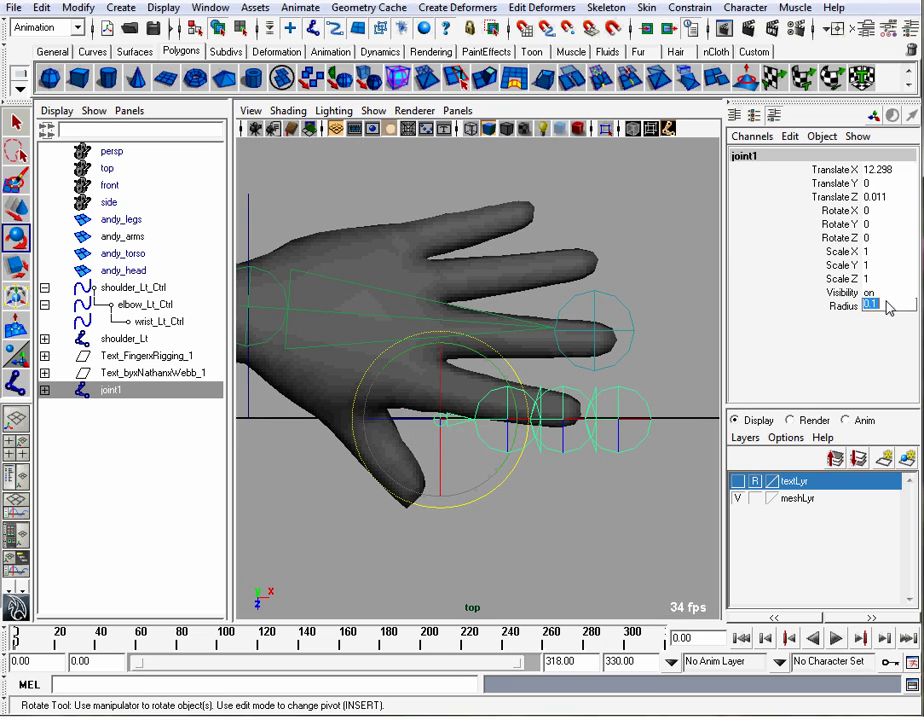
key("y")
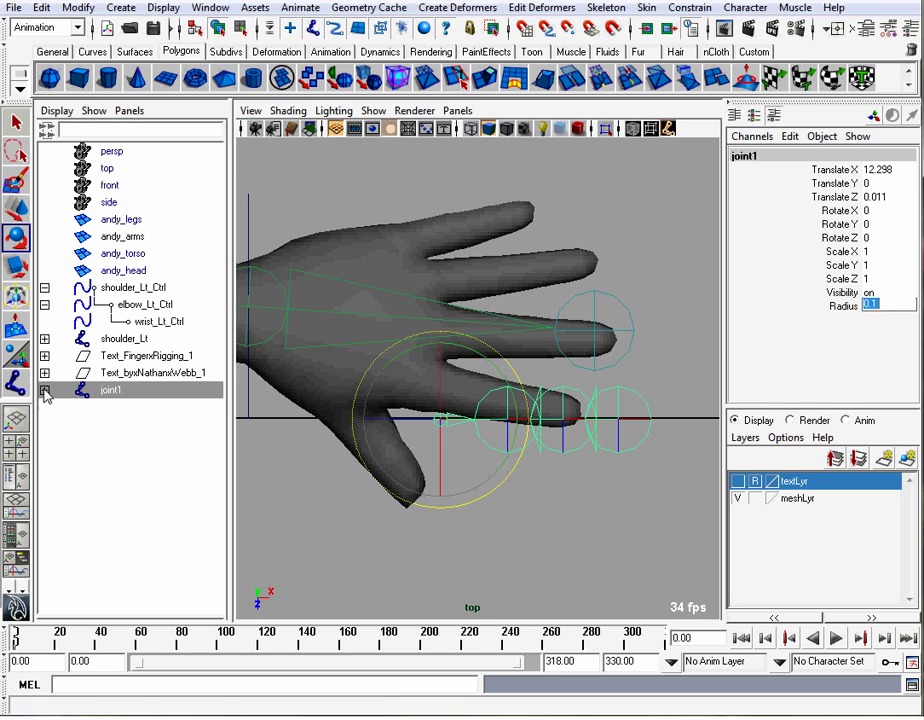
Expand the new joint chain, select all four of its joints and set their radius to 0.2
left_click(44, 390)
left_click(118, 441, "shift")
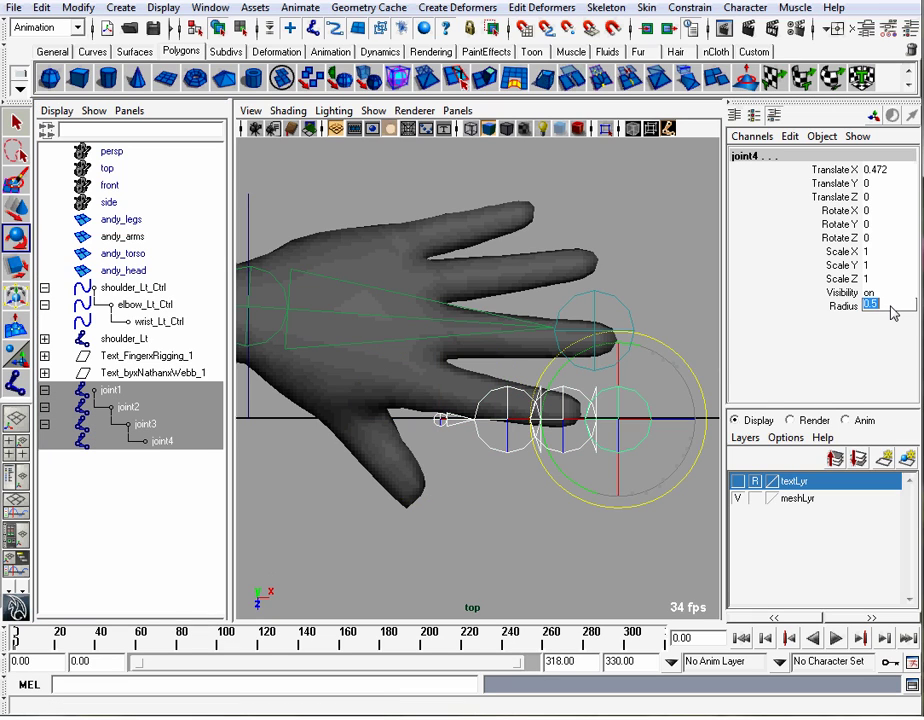
key("Return")
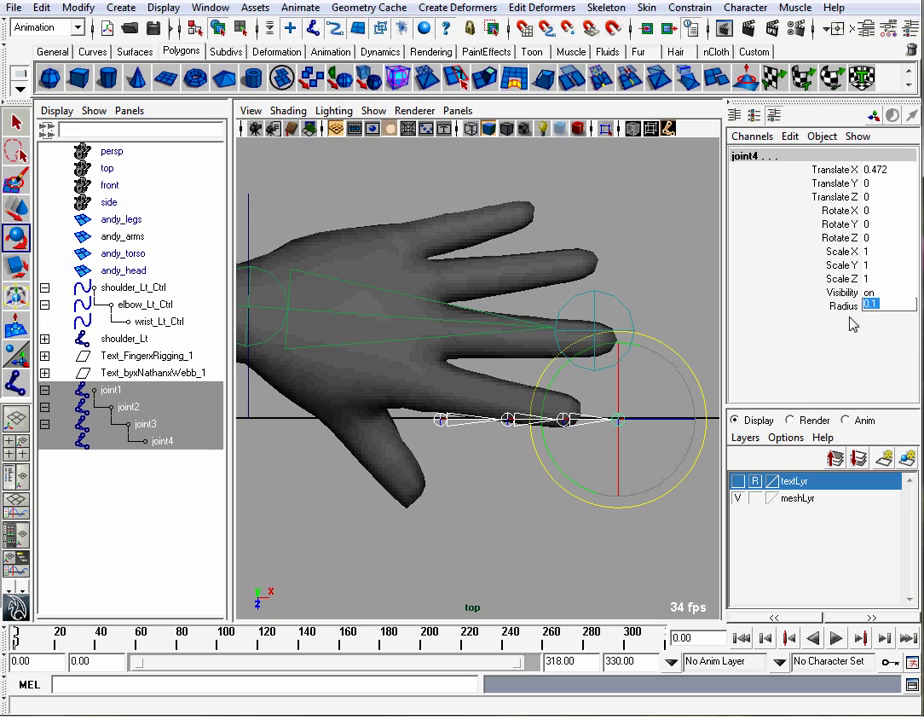
type(".2")
key("Return")
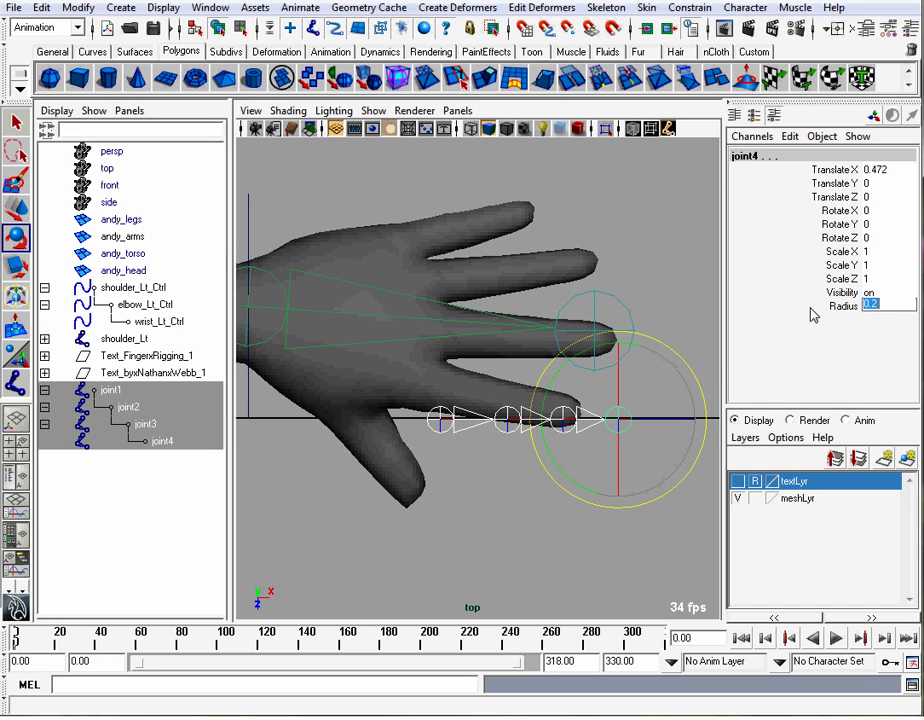
left_click(490, 477)
Rename the new chain's hierarchy by searching for "joint" and replacing it with "index"
left_click(160, 391)
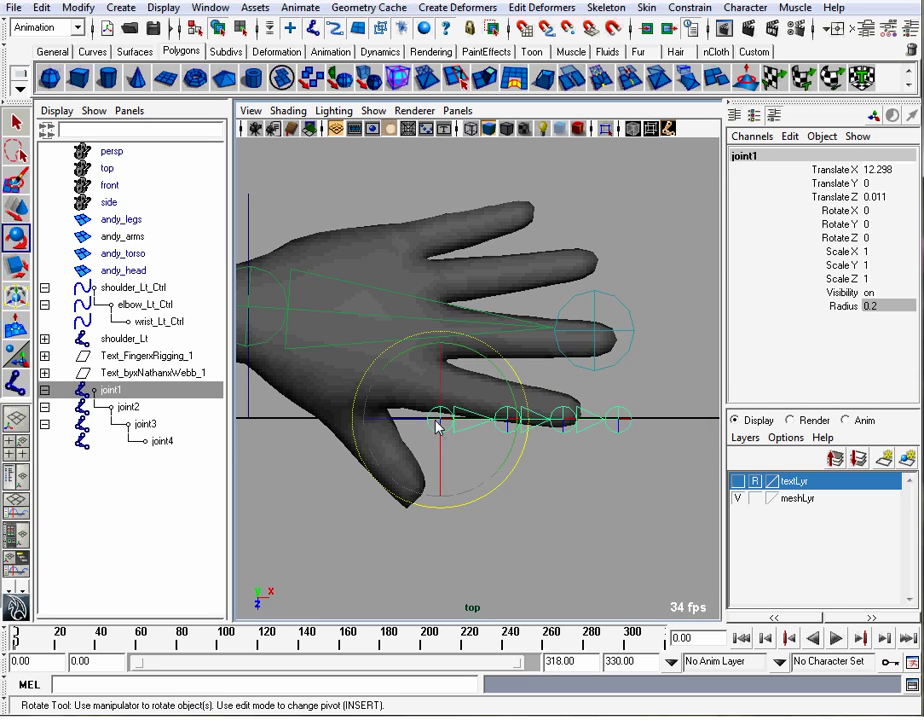
right_click_drag(400, 371, 525, 371, "alt")
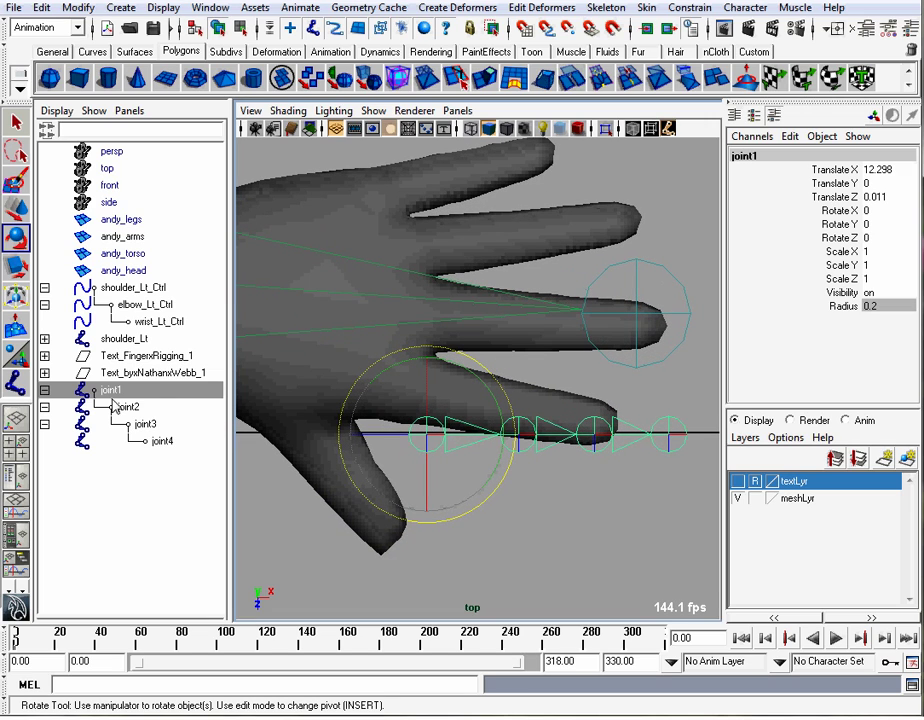
key("space")
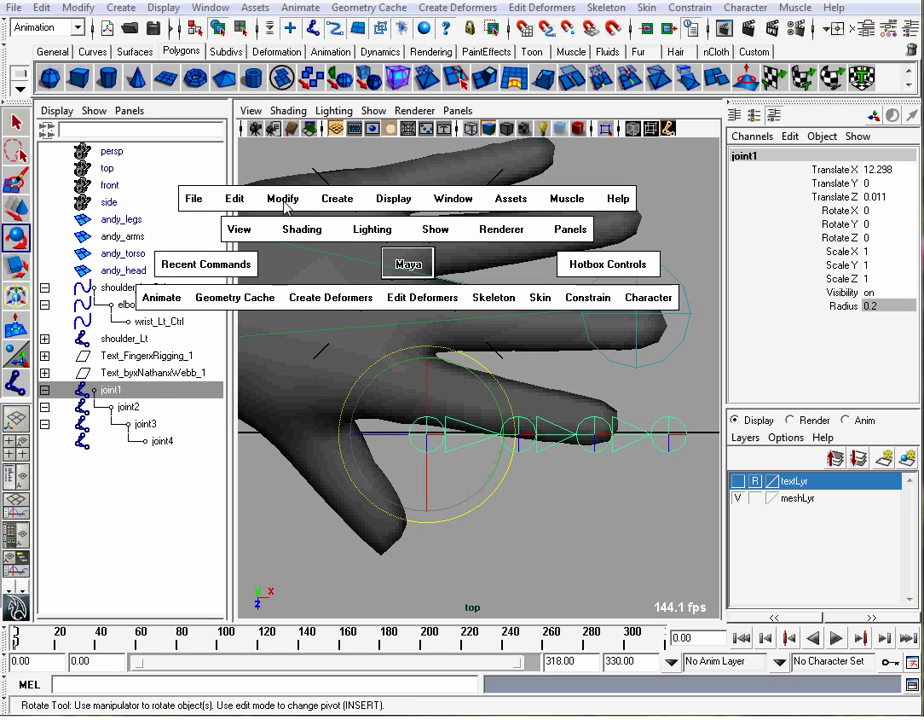
left_click_drag(287, 207, 375, 406)
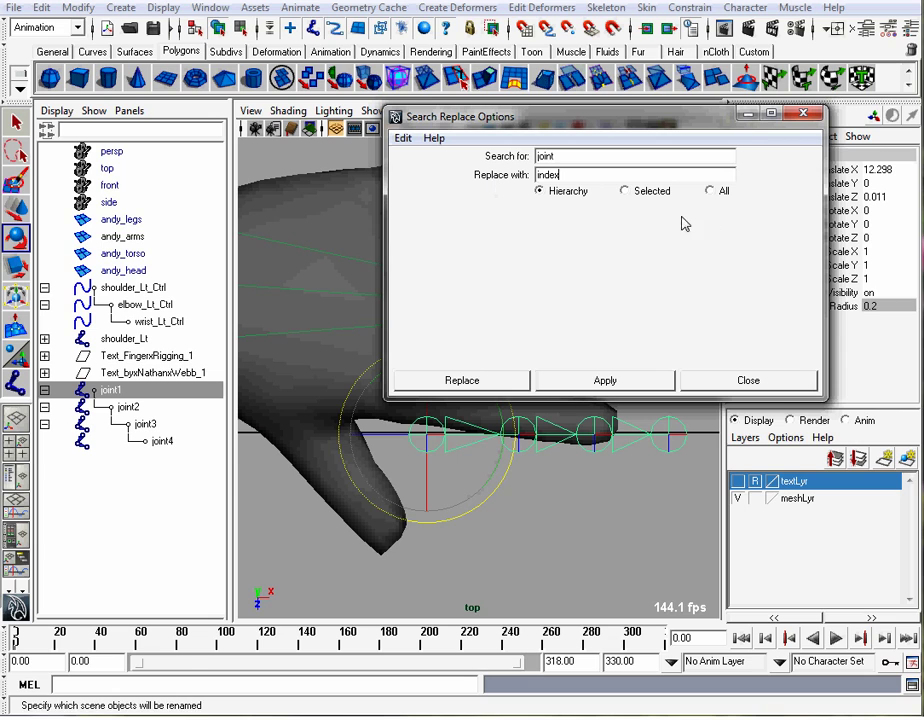
left_click(612, 381)
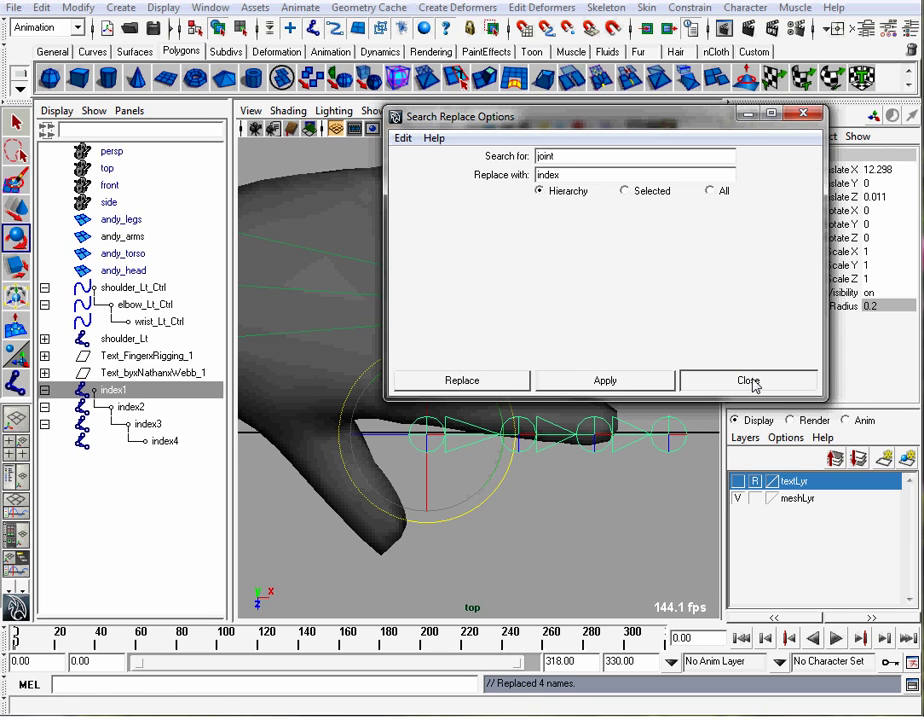
left_click(749, 383)
left_click(604, 556)
Move the index1 root joint onto the base of the index finger, at about X 12.31, Z -0.29
left_click(433, 443)
middle_click_drag(438, 443, 379, 435, "alt")
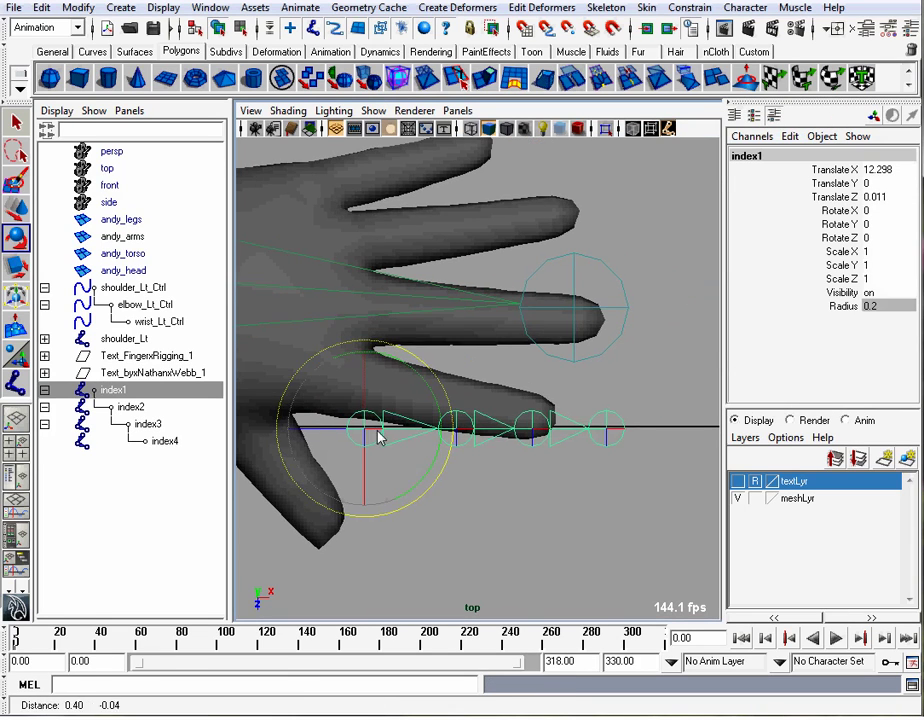
right_click_drag(379, 435, 427, 436, "alt")
key("w")
left_click_drag(353, 441, 354, 386)
Turn on Wireframe on Shaded in the top view
middle_click_drag(285, 336, 370, 341, "alt")
key("space")
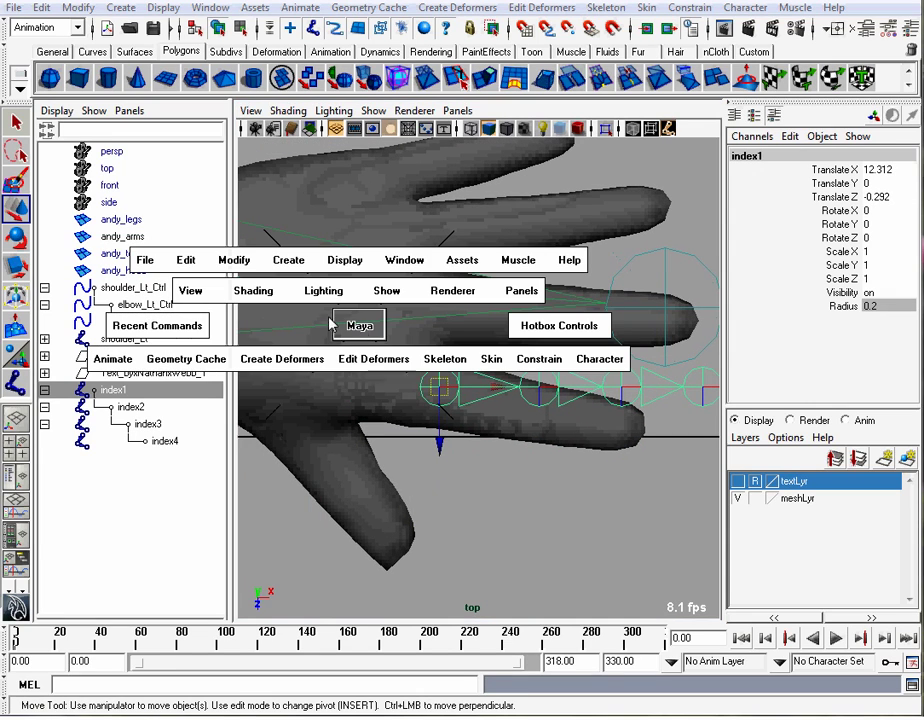
left_click(253, 290)
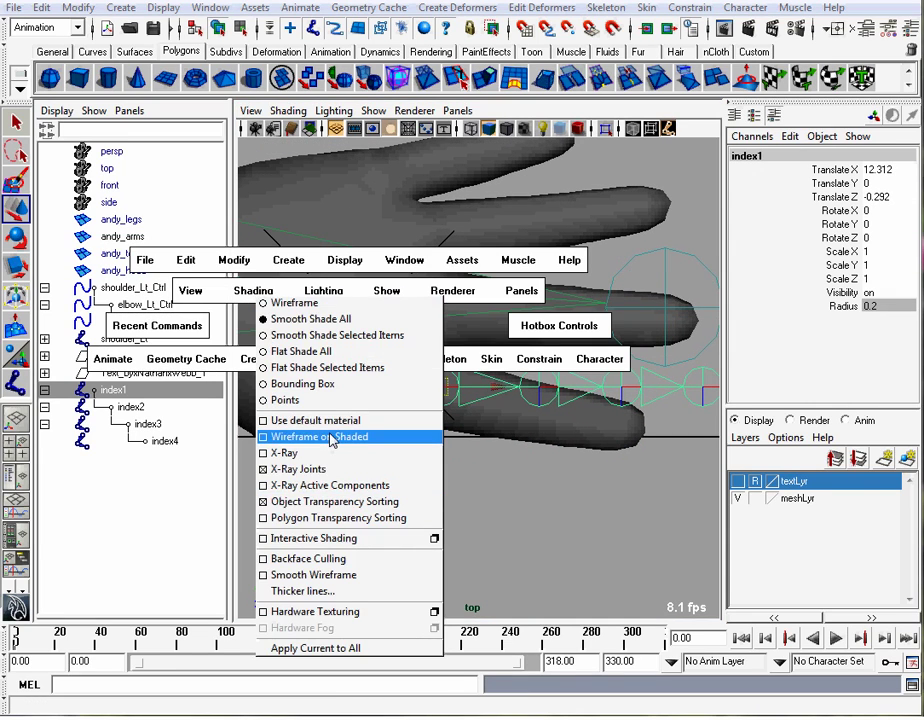
left_click(320, 437)
Rotate index1 to about -11.9 degrees in Y along the finger and shift it to about X 12.27, Z -0.27
mouse_move(330, 437)
middle_mouse_down("alt")
mouse_move(439, 398)
mouse_move(412, 428)
middle_mouse_up("alt")
key("e")
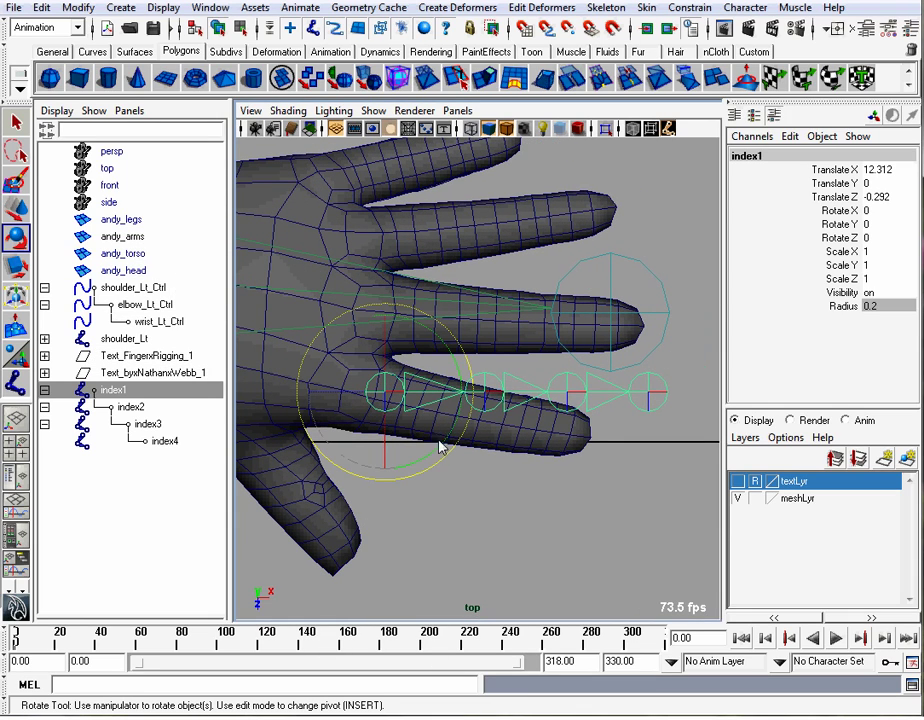
mouse_move(447, 452)
left_mouse_down()
mouse_move(452, 441)
mouse_move(439, 458)
mouse_move(447, 458)
left_mouse_up()
key("w")
mouse_move(398, 402)
left_mouse_down()
mouse_move(380, 396)
mouse_move(388, 394)
left_mouse_up()
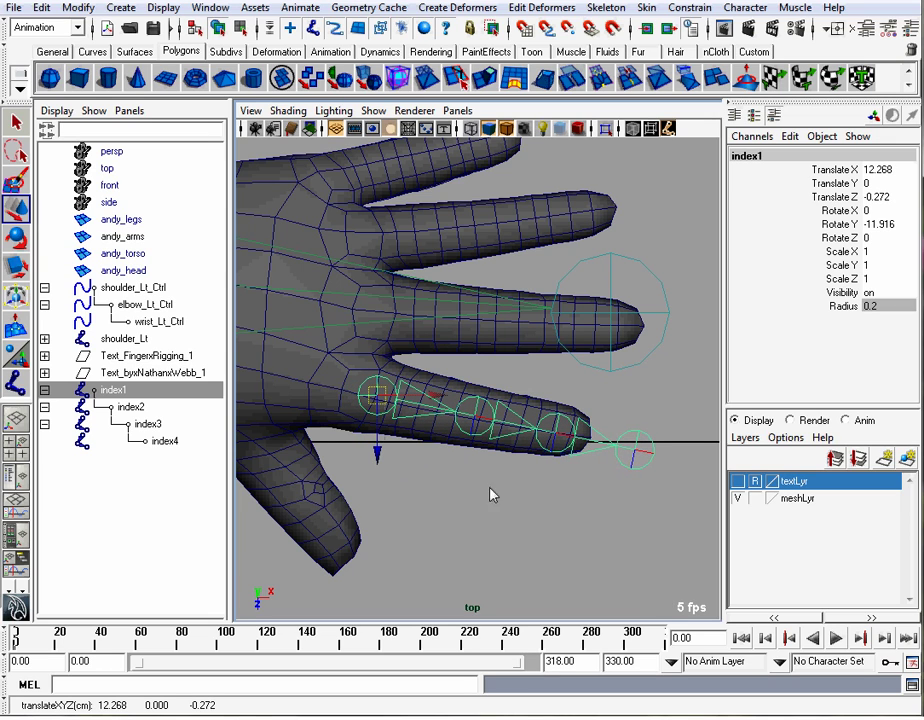
Open the Move Tool settings to check that the move axis is Local, and select the index1 joint
right_click_drag(427, 440, 512, 436, "alt")
middle_click_drag(512, 436, 471, 437, "alt")
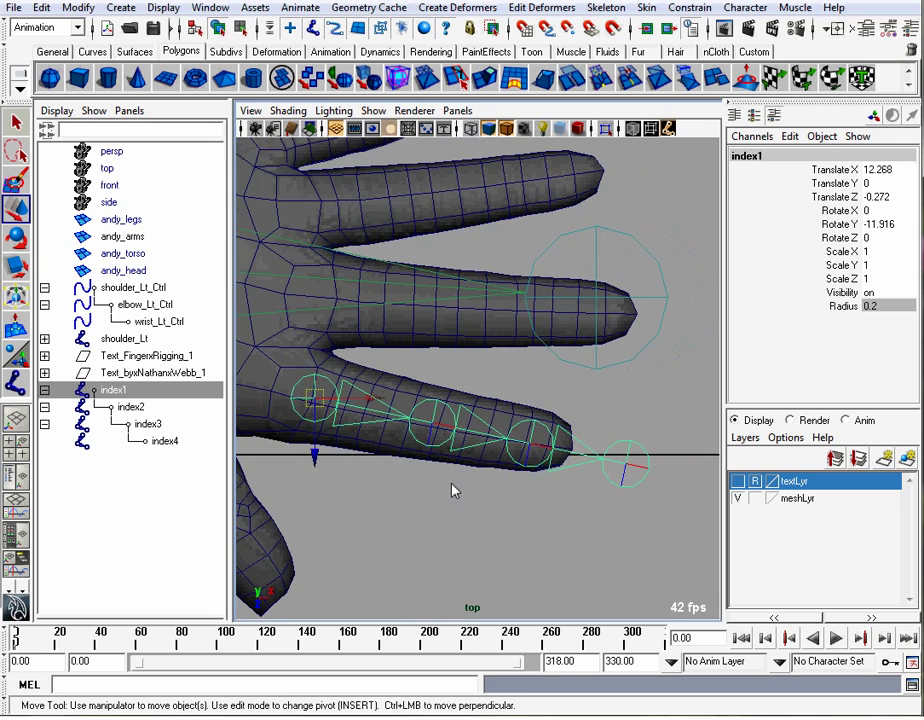
left_click(452, 484)
double_click(17, 209)
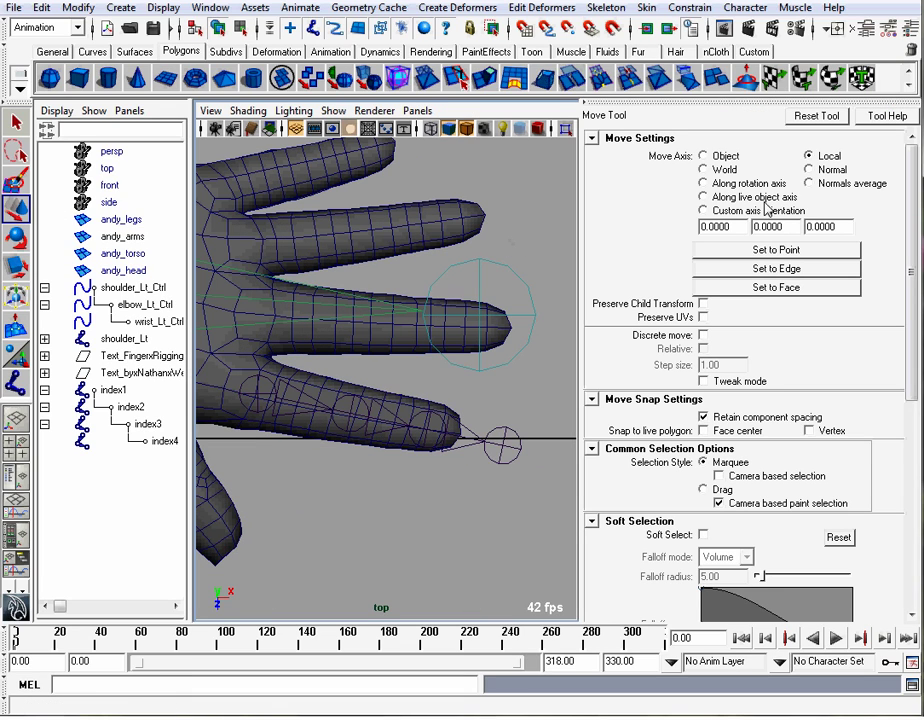
left_click(259, 396)
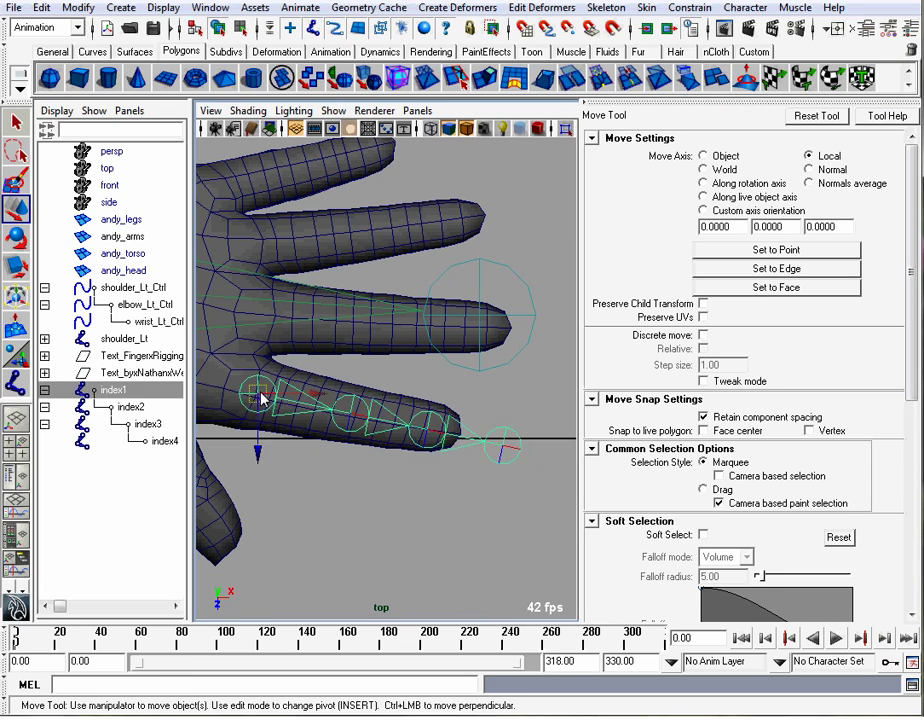
Slide the index2 and index3 joints along the finger so they line up with the index finger's knuckles in the top view
left_click(355, 415)
middle_click_drag(400, 424, 368, 419)
right_click_drag(368, 419, 432, 396, "alt")
left_click(396, 436)
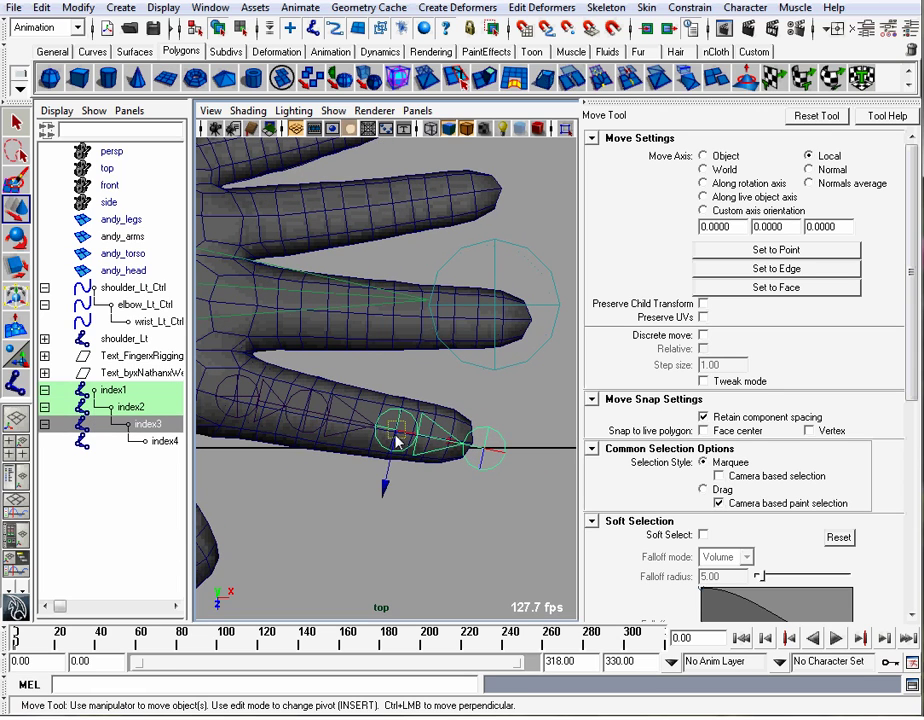
middle_click_drag(439, 440, 411, 432)
left_click(462, 441)
left_click(464, 444)
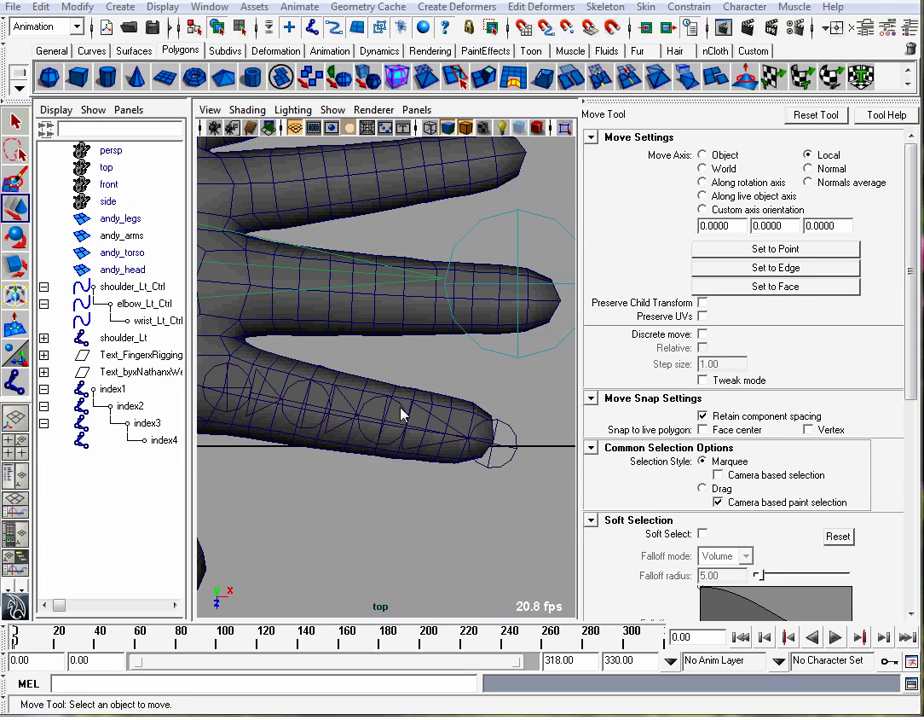
Nudge the index3 joint along its local X axis and set index4 at the index fingertip, at about X 13.5, Z -0.01
left_click(384, 426)
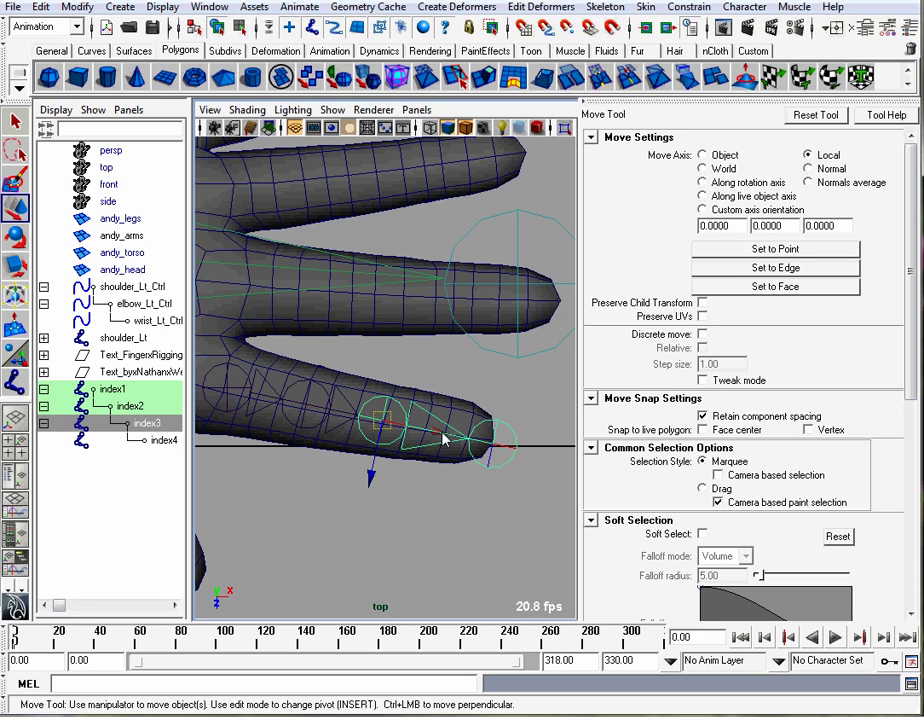
mouse_move(443, 434)
left_mouse_down()
mouse_move(463, 438)
mouse_move(450, 435)
left_mouse_up()
left_click(516, 490)
left_click(523, 456)
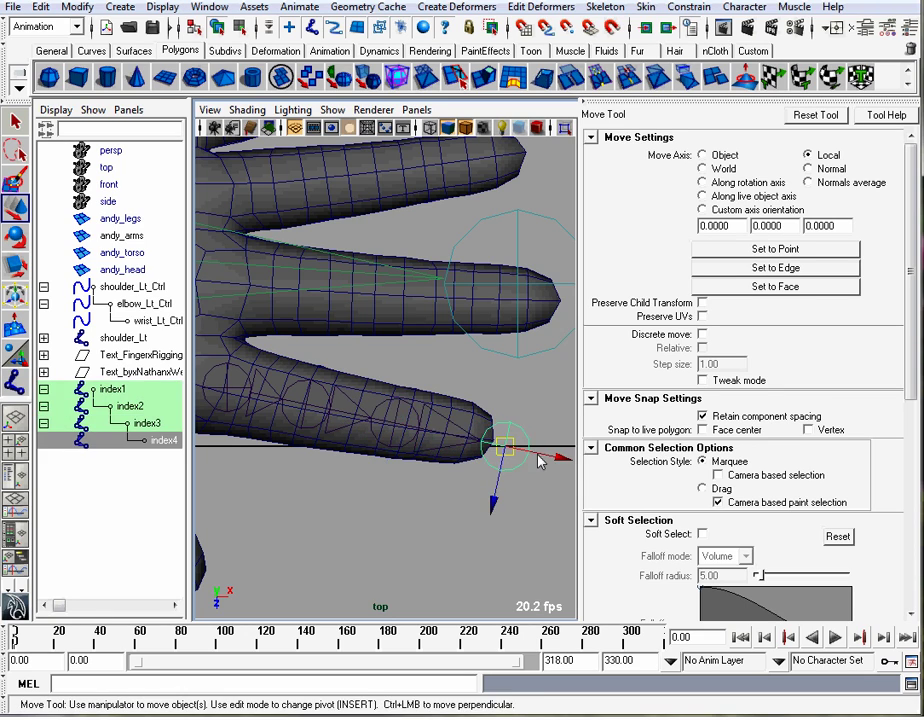
left_click_drag(539, 461, 550, 460)
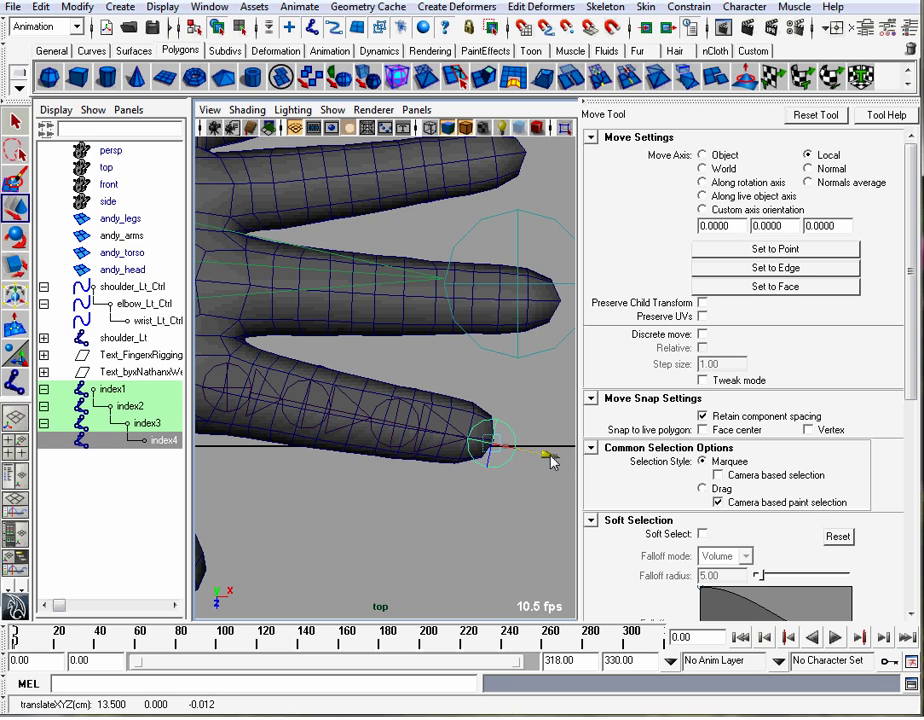
left_click(409, 491)
Raise the whole index1 chain toward the hand in the side view, to about Y 21.5
left_click(229, 400)
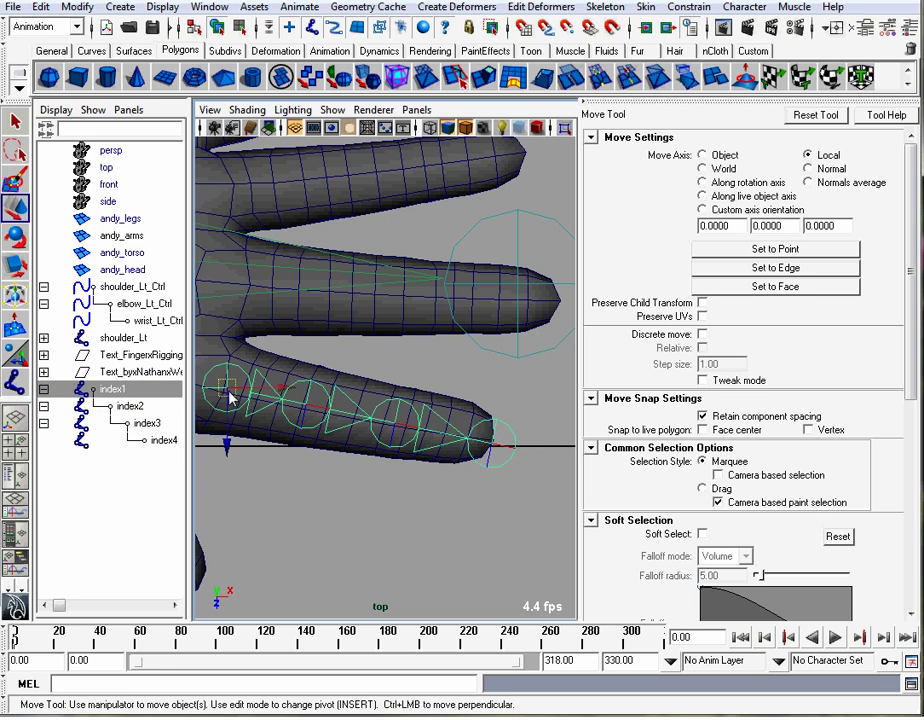
scroll(233, 391, "down", 5)
key("space")
left_click_drag(395, 398, 464, 390)
right_click_drag(335, 380, 108, 433, "alt")
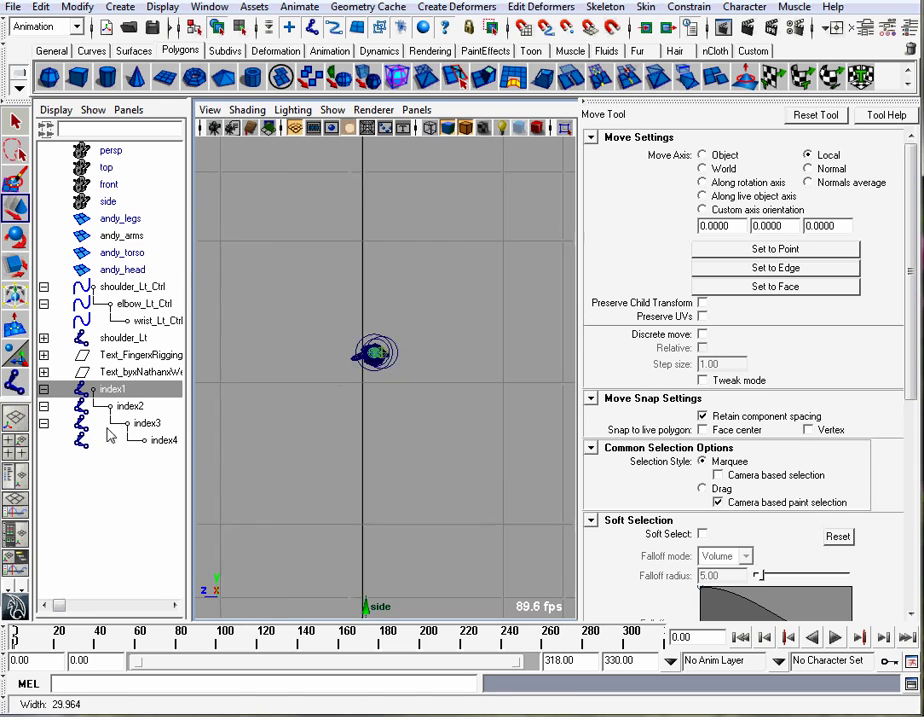
right_click_drag(490, 430, 297, 458, "alt")
left_click_drag(372, 457, 377, 316)
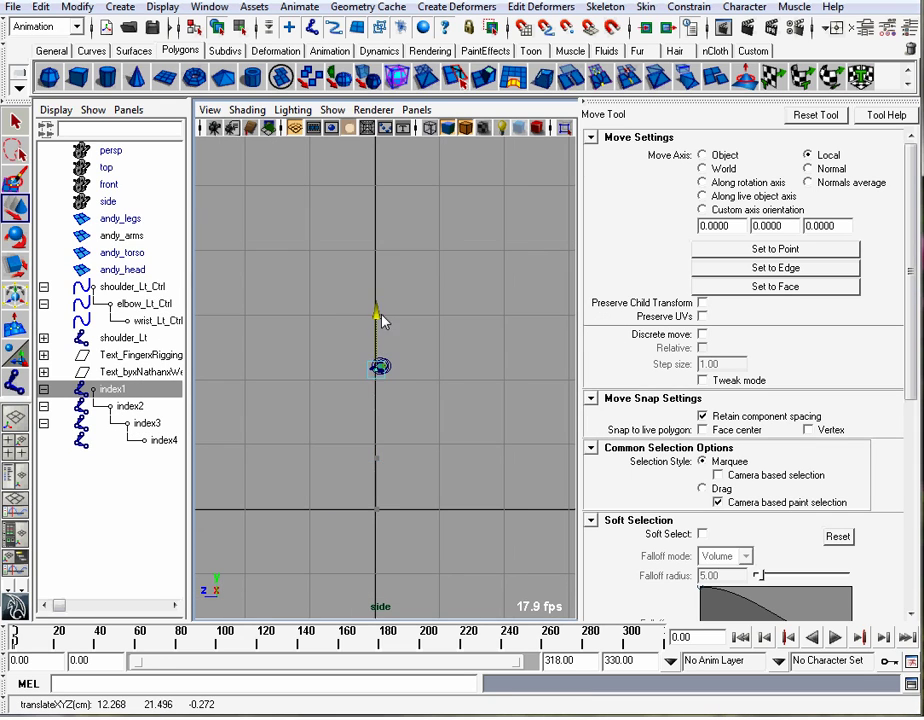
scroll(507, 377, "up", 5)
scroll(478, 390, "up", 6)
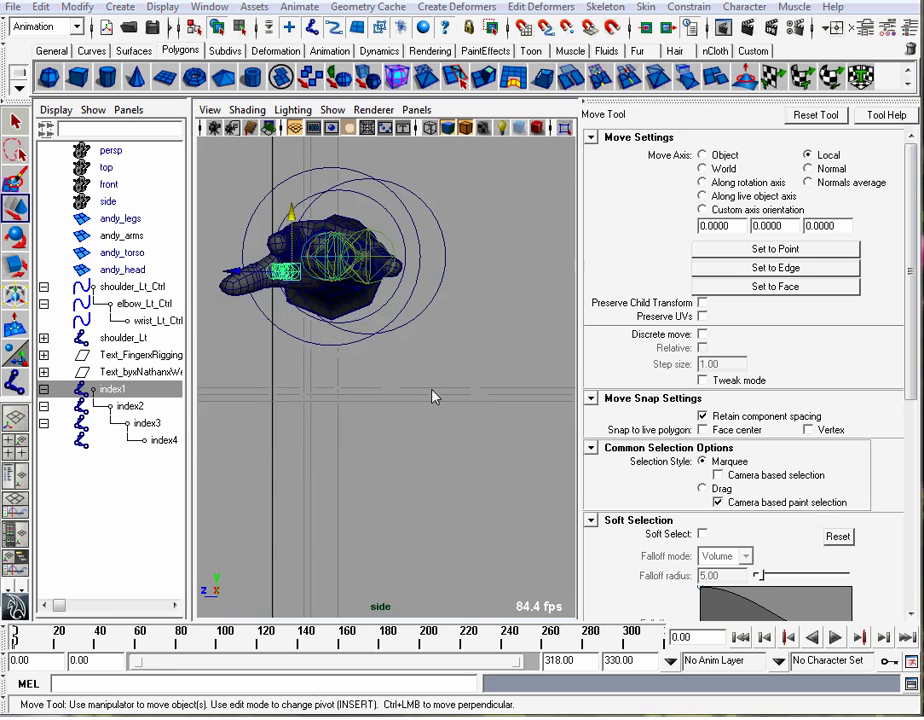
Raise the index1 chain in the front view until it sits inside the index finger, at about Y 22.3
key("space")
left_click_drag(432, 394, 435, 424)
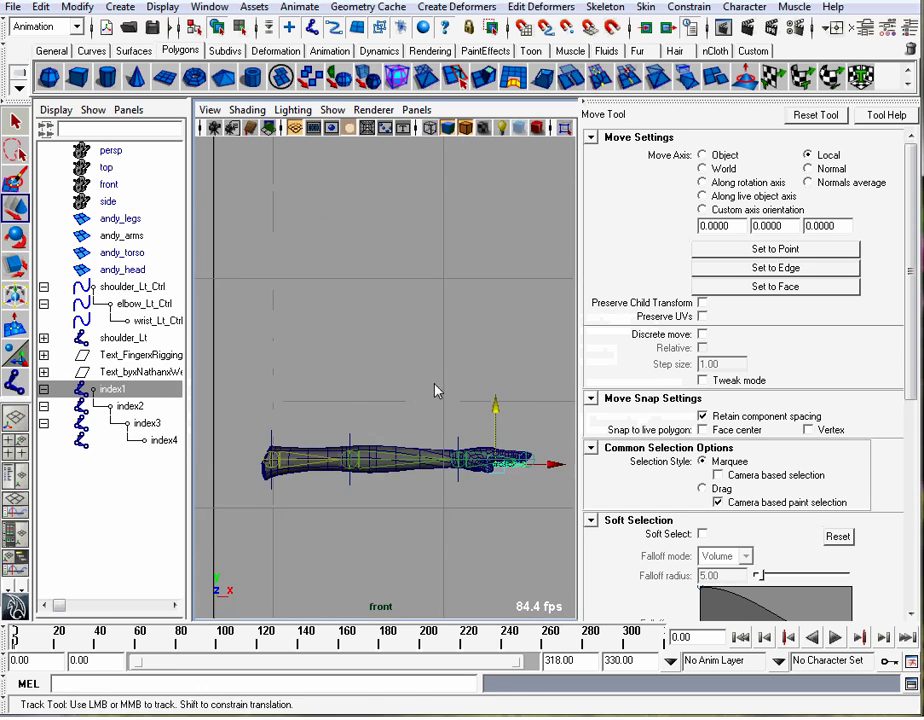
middle_click_drag(435, 390, 264, 364, "alt")
scroll(425, 478, "up", 3)
middle_click_drag(365, 468, 480, 333, "alt")
scroll(383, 427, "up", 4)
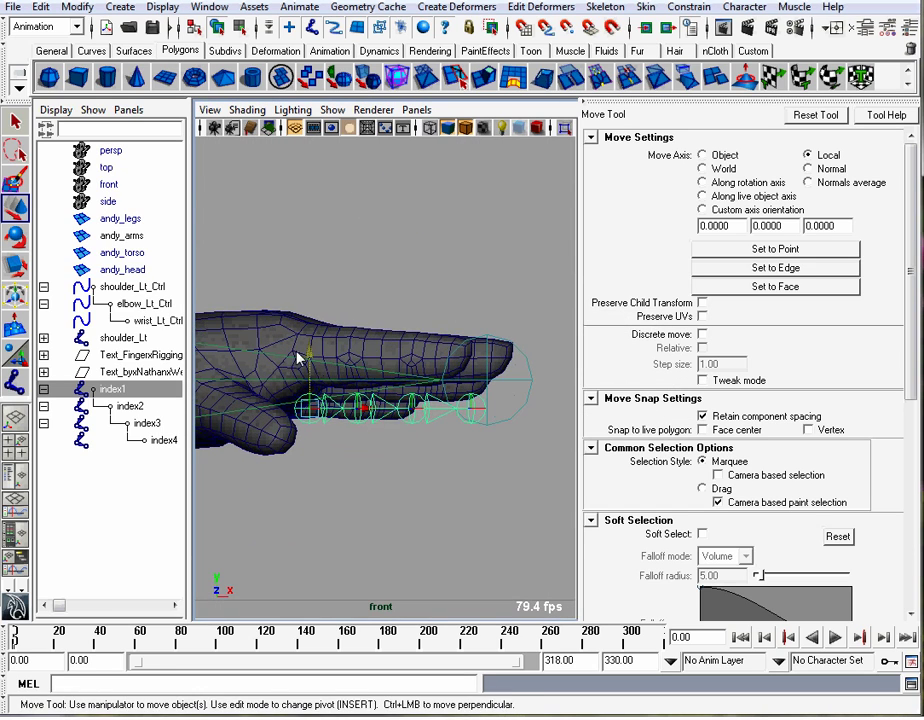
left_click_drag(309, 354, 309, 304)
scroll(405, 322, "up", 5)
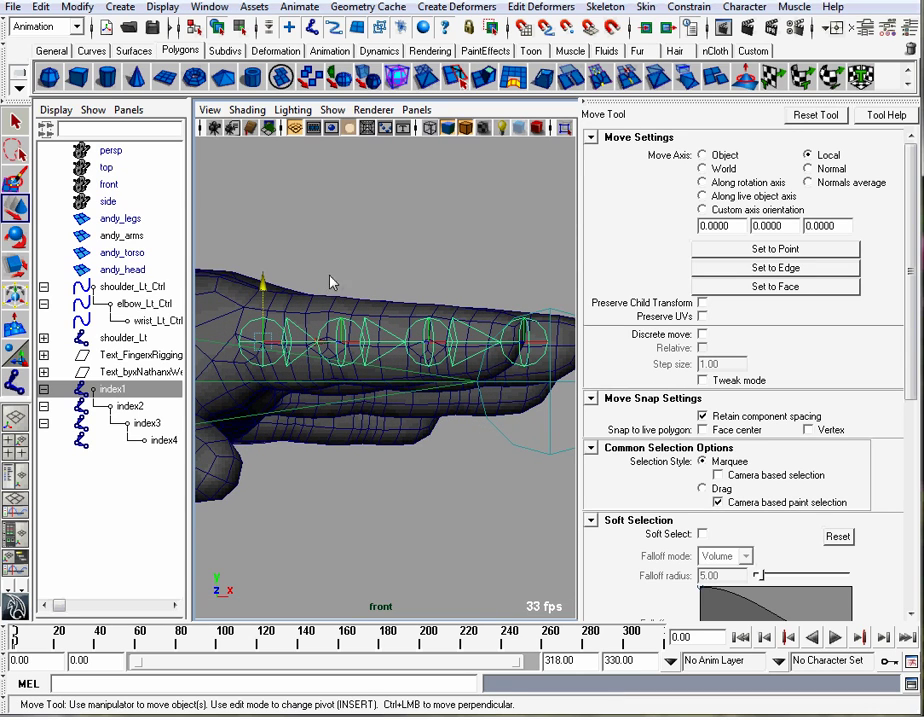
Duplicate the index1 chain and move the copy onto the base of the middle finger in the top view
key("space")
left_click_drag(340, 281, 290, 283)
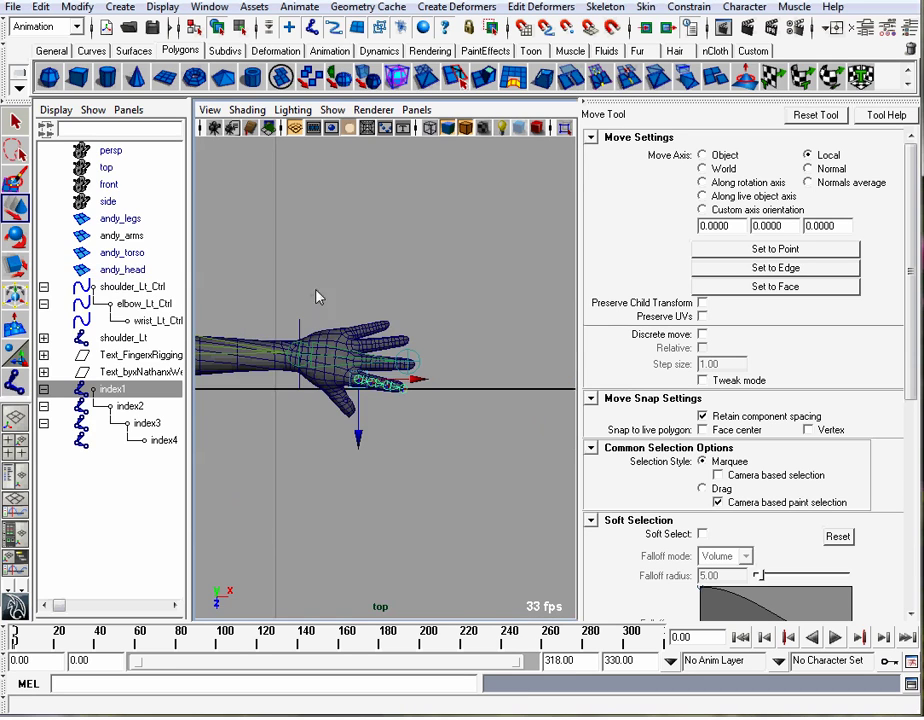
scroll(531, 389, "up", 4)
right_click_drag(355, 388, 441, 403, "alt")
key("ctrl+d")
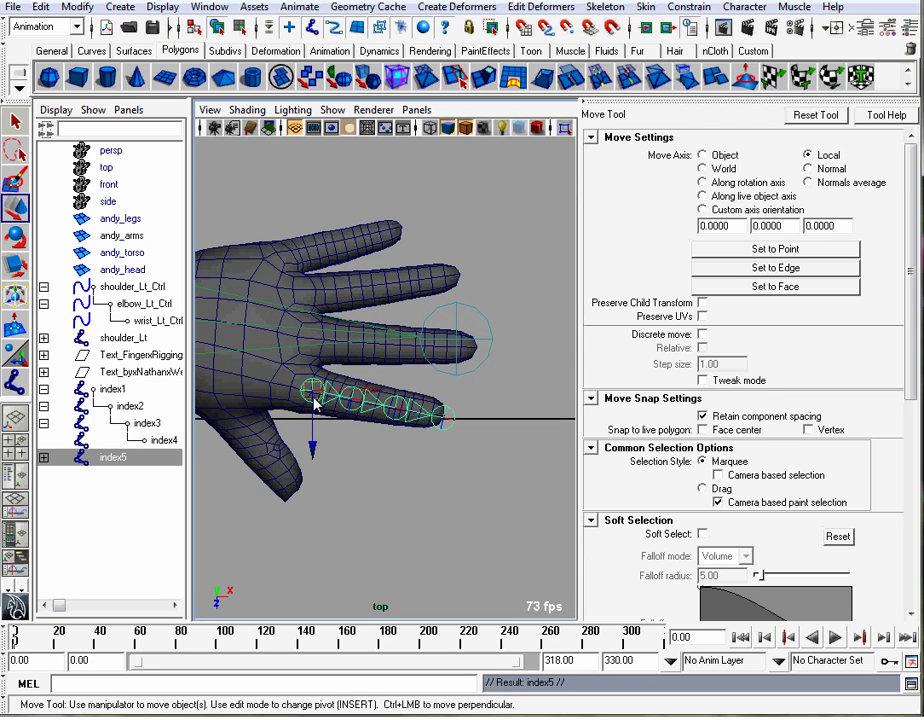
left_click_drag(314, 403, 330, 340)
scroll(412, 350, "up", 4)
Rotate the copied chain to follow the middle finger and shift its root to the finger's base knuckle
key("e")
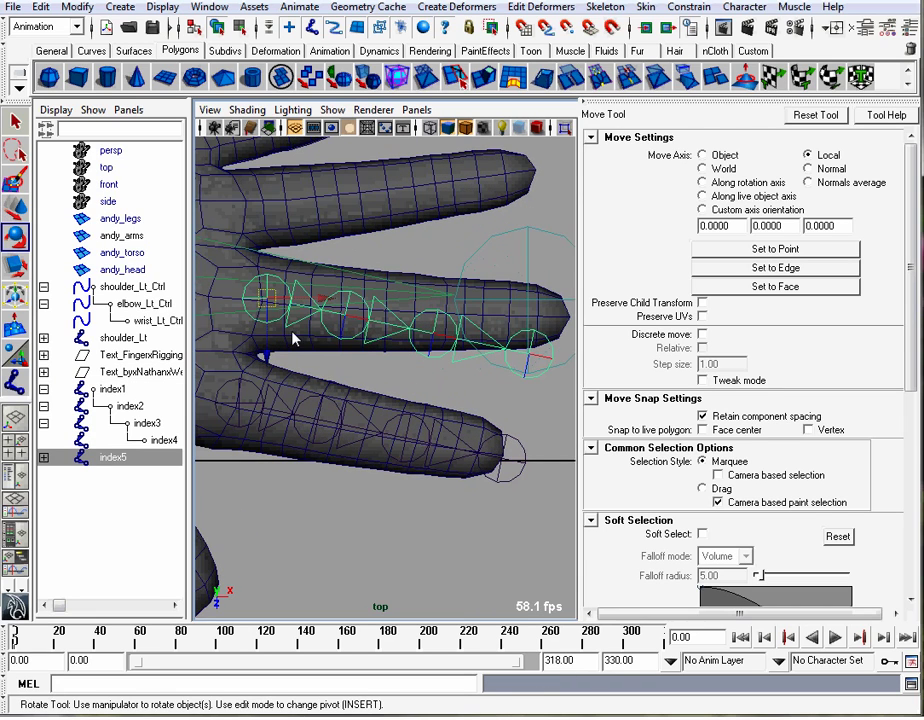
left_click_drag(288, 376, 295, 373)
key("w")
left_click_drag(288, 316, 266, 312)
middle_click_drag(440, 404, 348, 405, "alt")
left_click(469, 324)
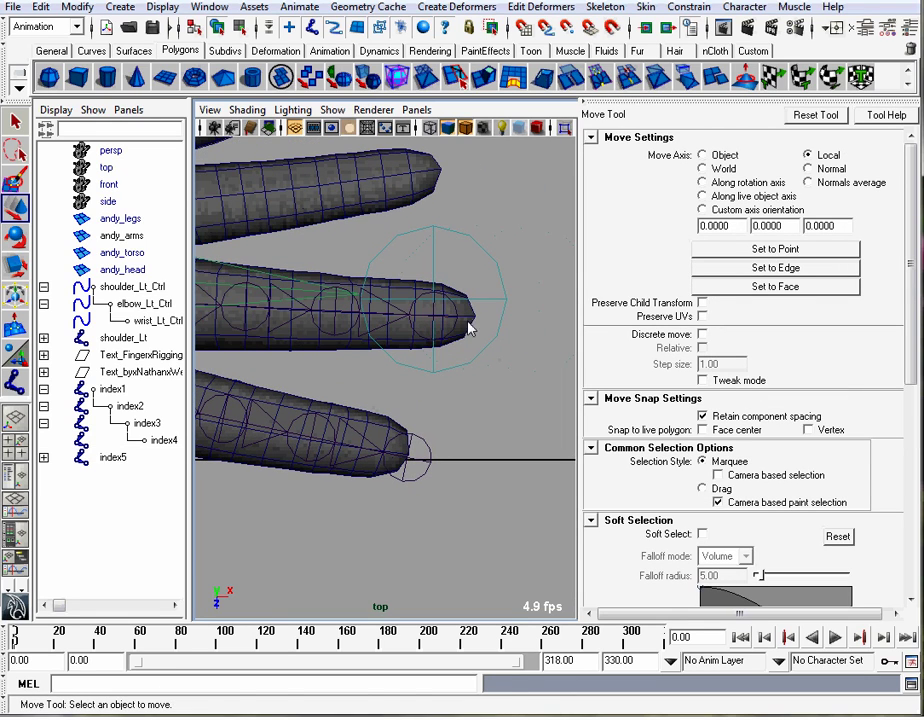
Slide the tip, third and second joints of the copied chain along the middle finger to fit its knuckles
left_click(460, 319)
left_click_drag(490, 320, 504, 320)
left_click(328, 336)
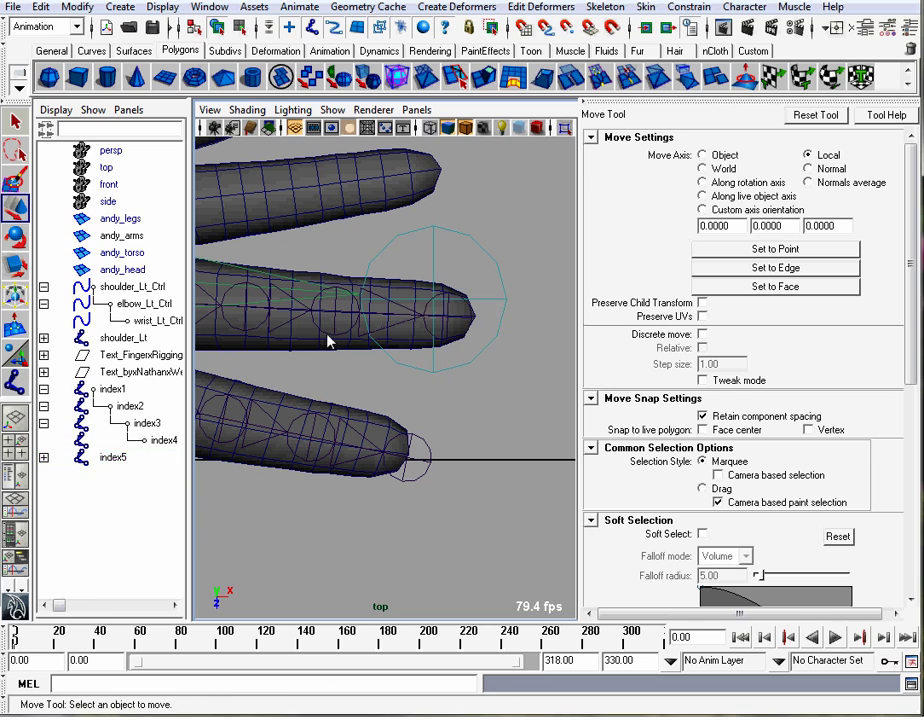
left_click(339, 317)
left_click_drag(373, 314, 396, 314)
middle_click_drag(380, 352, 474, 371, "alt")
left_click(350, 325)
left_click_drag(378, 326, 399, 328)
left_click(474, 369)
middle_click_drag(476, 376, 396, 372, "alt")
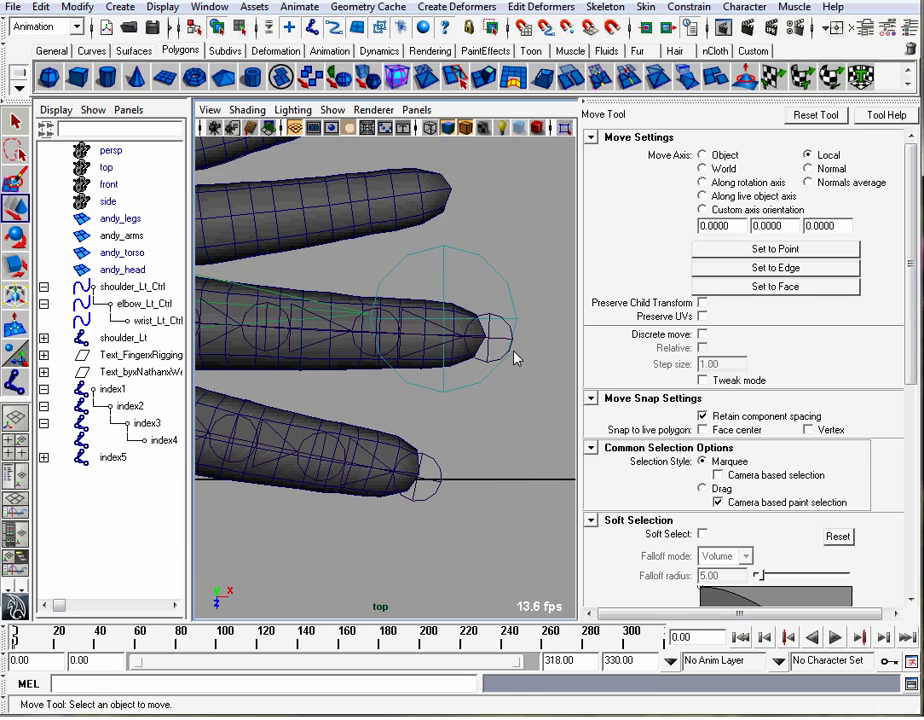
Refit the copied chain's tip joint at the end of the middle finger and clear the selection
left_click(514, 355)
left_click_drag(533, 347, 542, 347)
left_click(518, 266)
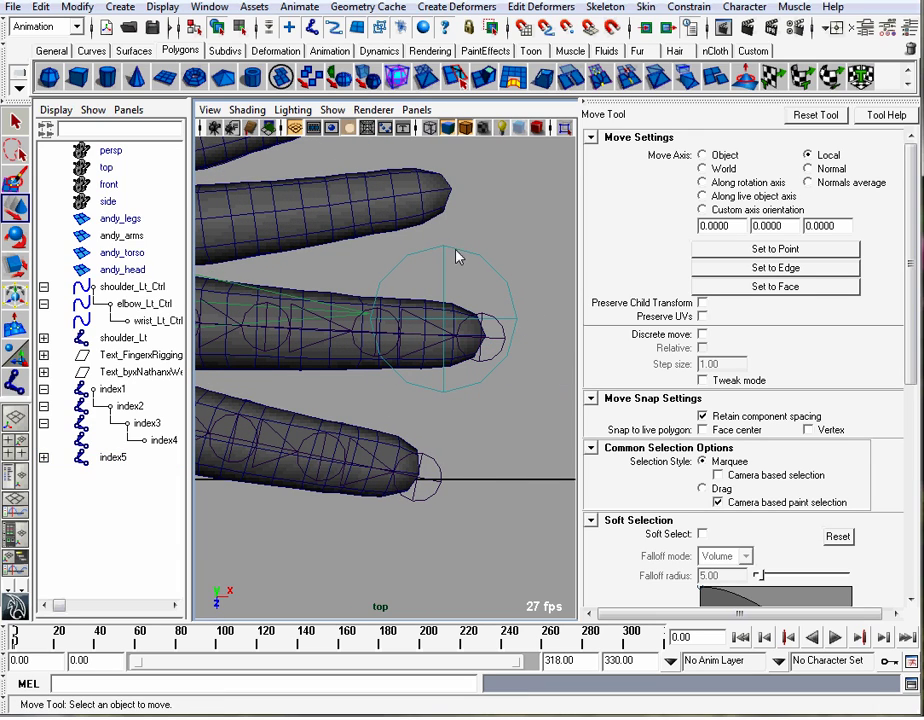
left_click(499, 268)
right_click_drag(499, 268, 476, 283, "alt")
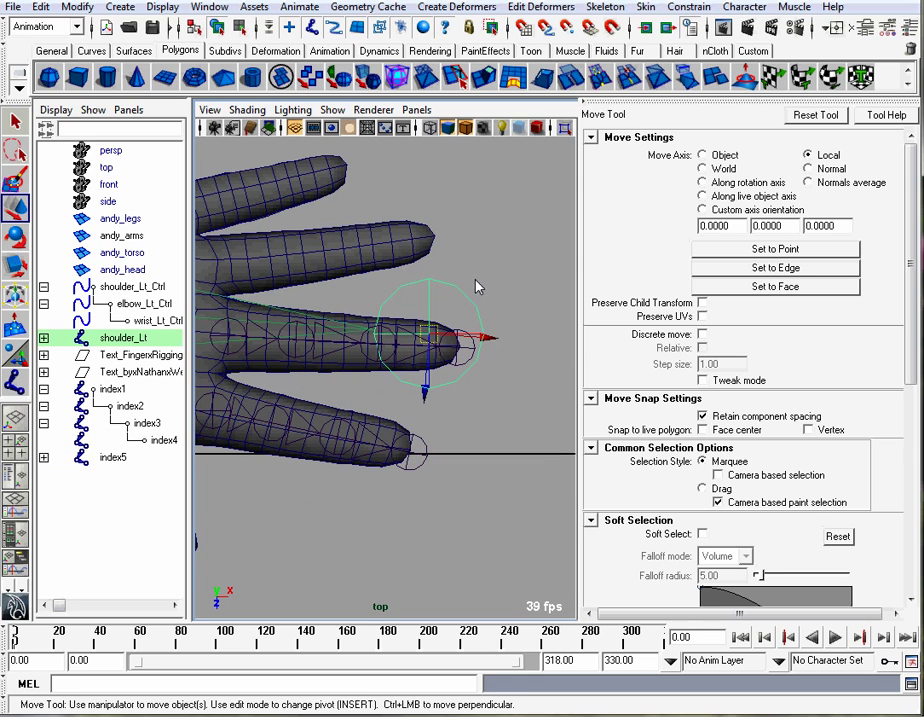
left_click(476, 283)
middle_click_drag(476, 287, 541, 292, "alt")
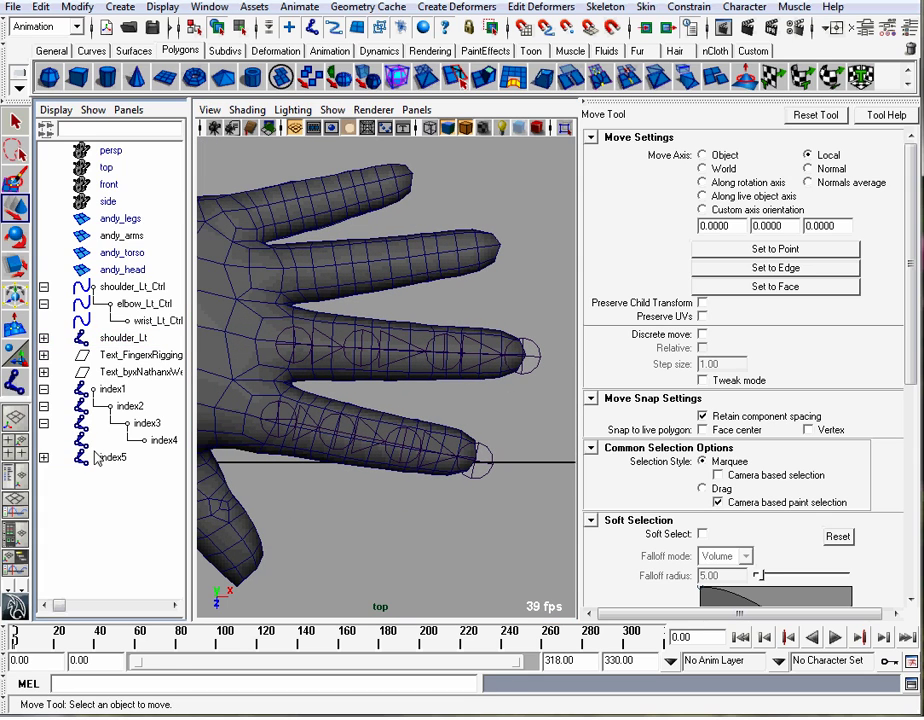
Replace "index" with "middle" in the joint names throughout the index5 hierarchy using Search and Replace Names
left_click(44, 457)
left_click(113, 457)
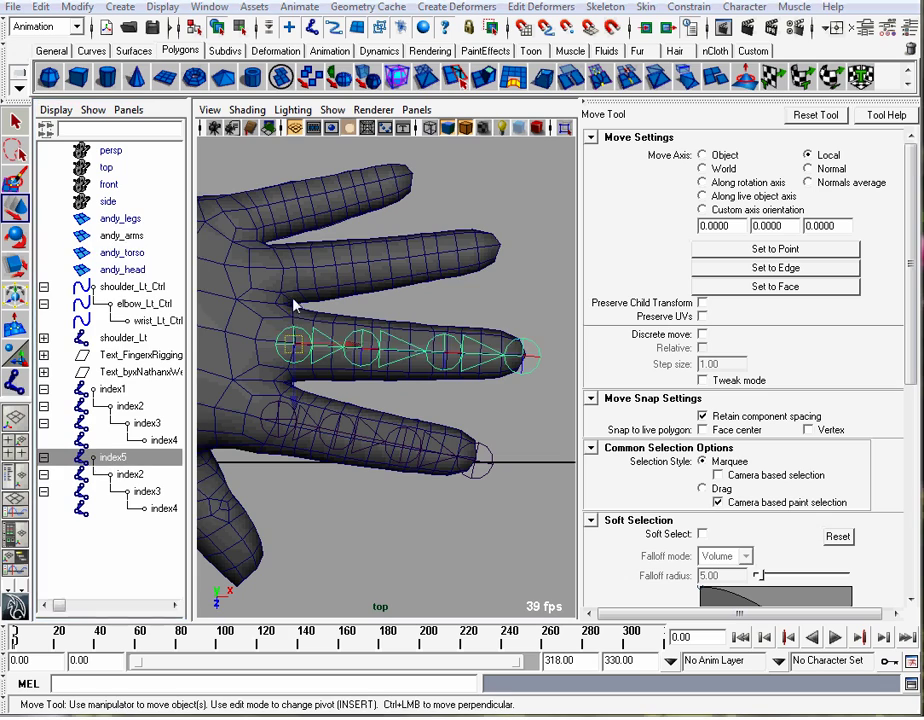
key("space")
left_click_drag(176, 252, 296, 438)
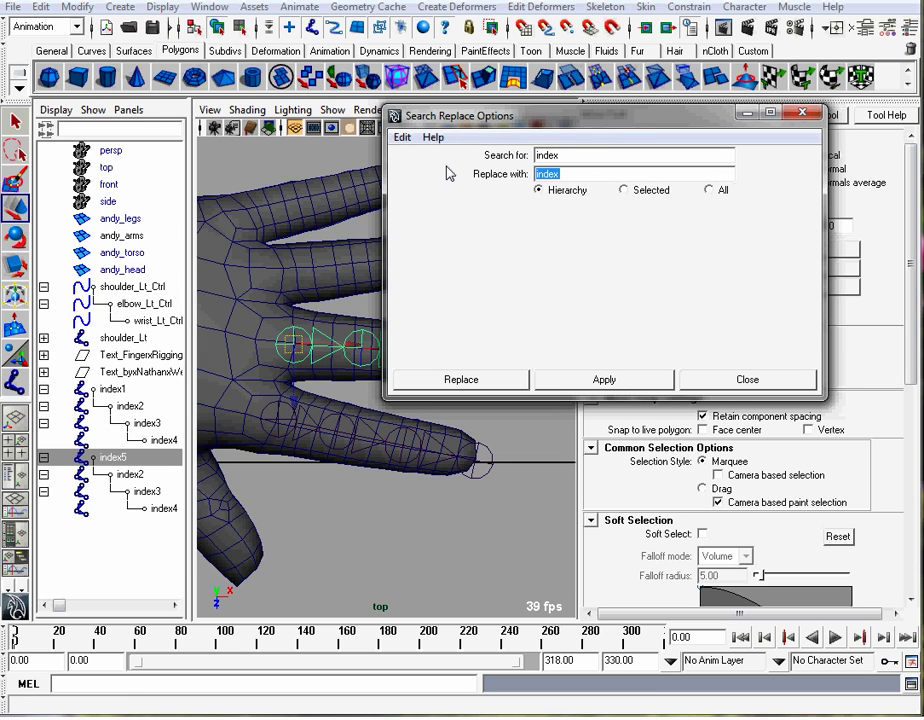
left_click(607, 380)
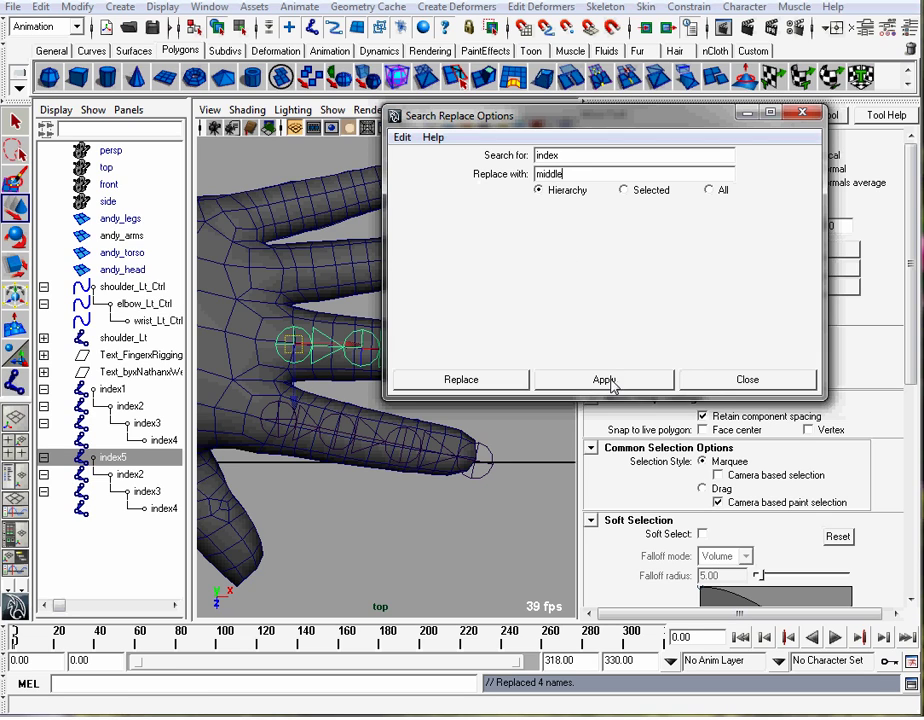
left_click(752, 382)
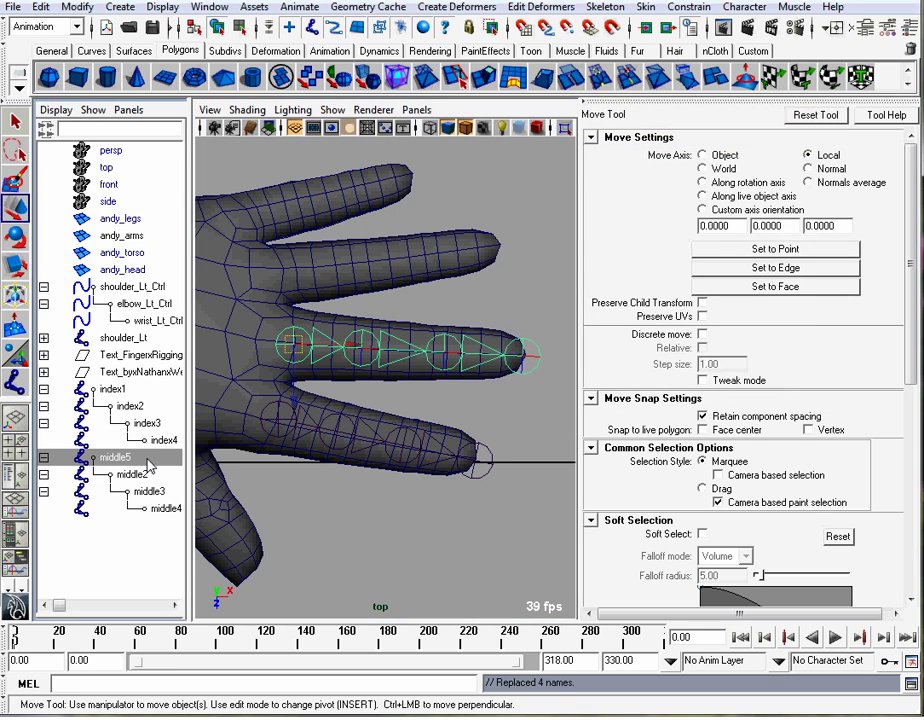
Rename the middle5 root joint as middle1
double_click(146, 458)
type("1")
key("Return")
Duplicate the middle1 chain and move the copy onto the base of the ring finger
left_click(411, 304)
left_click(297, 342)
right_click_drag(316, 332, 359, 310, "alt")
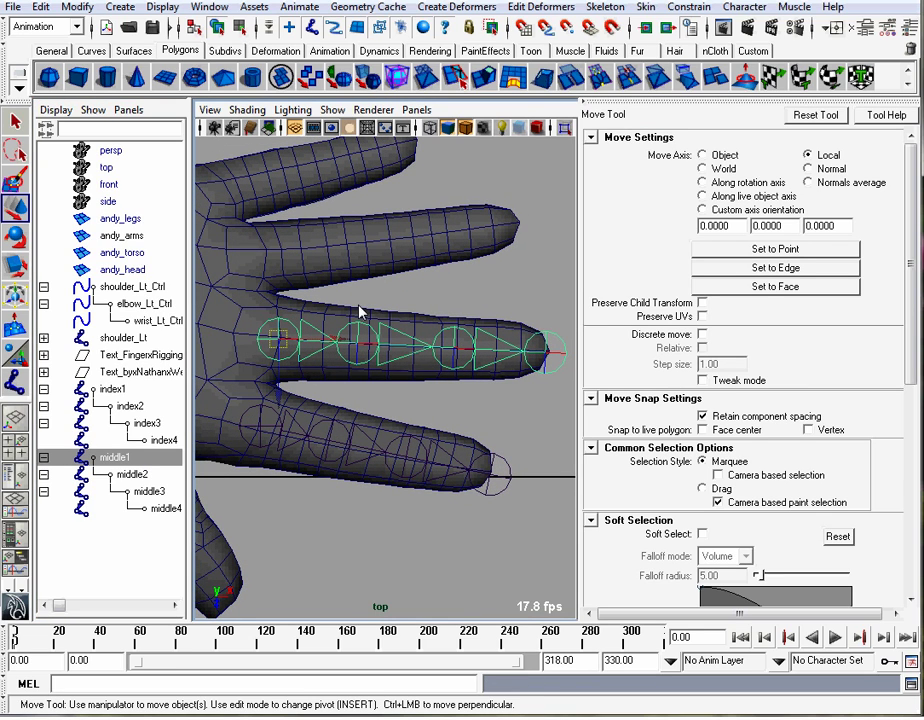
key("ctrl+d")
left_click_drag(278, 338, 250, 262)
left_click_drag(252, 258, 285, 291)
Rotate the ring finger chain to about 6.5 degrees in Y and shift its root to about X 12.15, Z -1.20
key("e")
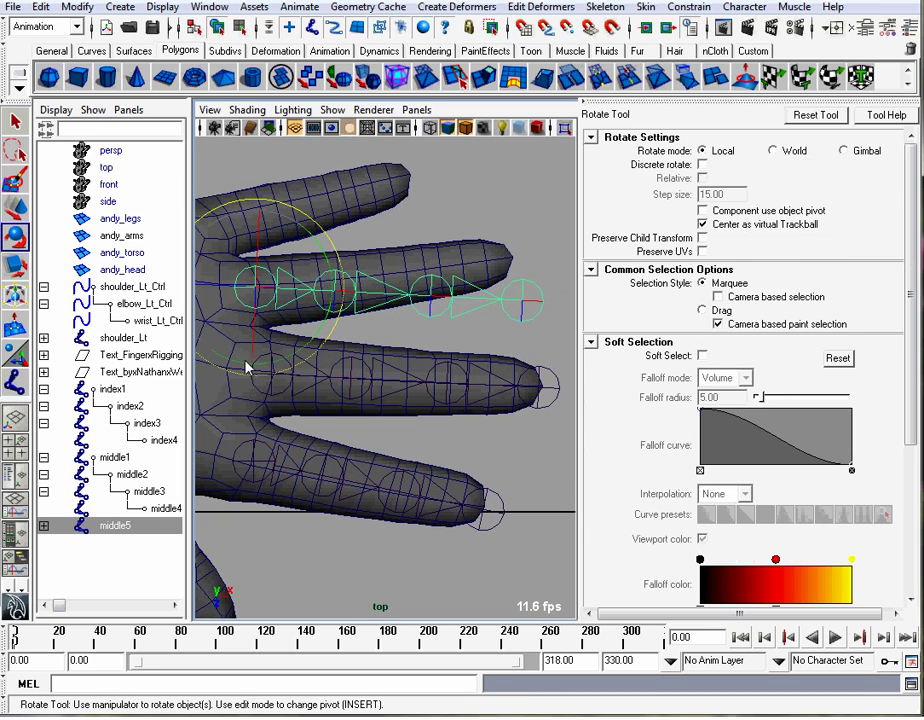
mouse_move(246, 367)
left_mouse_down()
mouse_move(268, 361)
mouse_move(258, 360)
left_mouse_up()
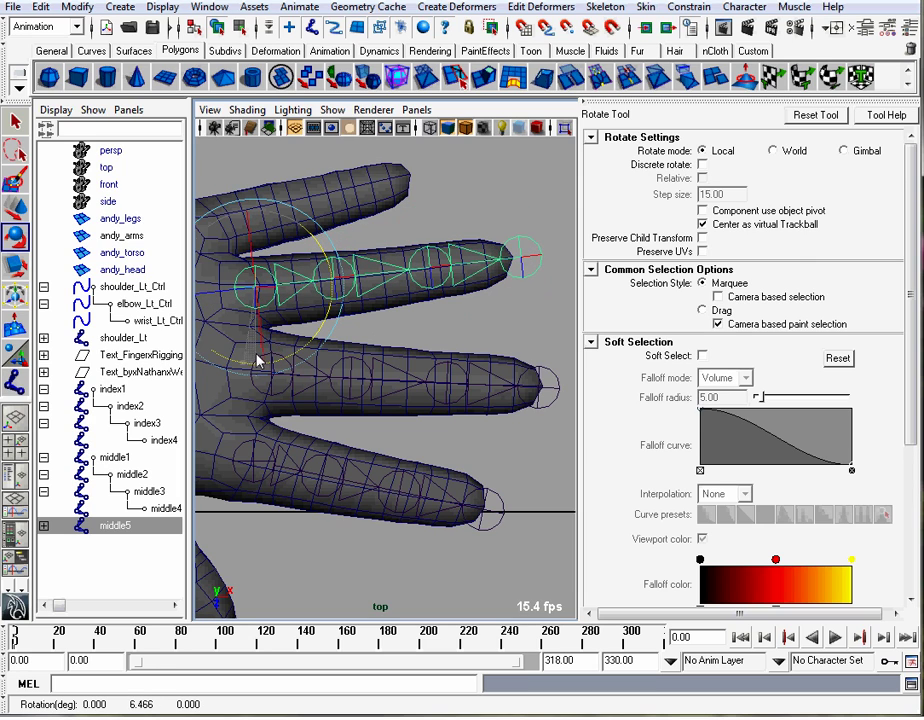
middle_click_drag(264, 356, 312, 362, "alt")
key("w")
left_click_drag(303, 292, 279, 296)
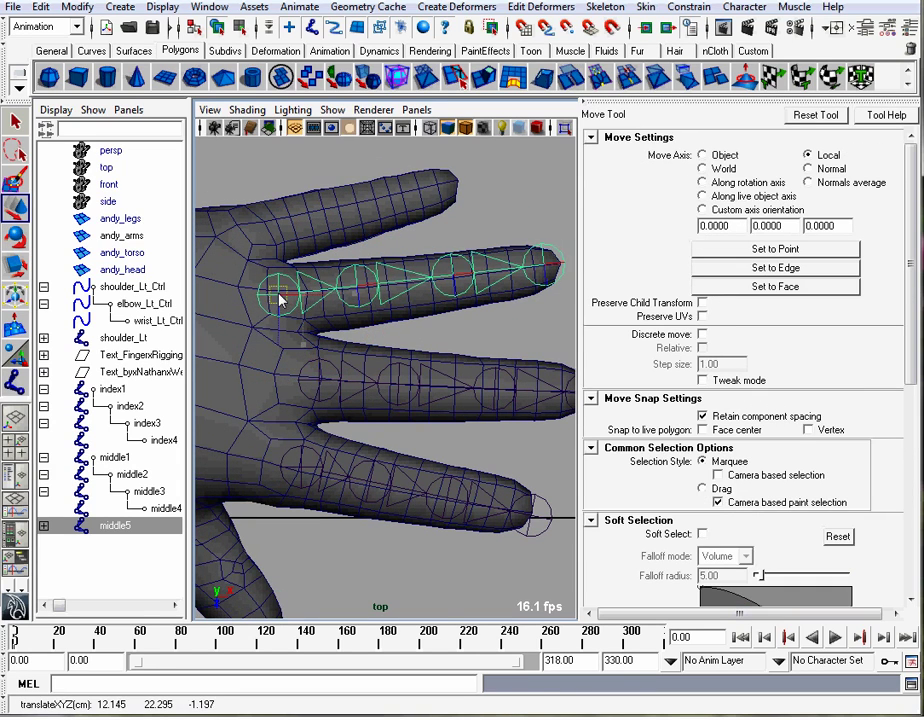
Shift the middle1 root to about X 12.19, Z -0.77 and the index1 root to about X 12.16, Z -0.28
left_click(321, 382)
left_click_drag(322, 383, 291, 380)
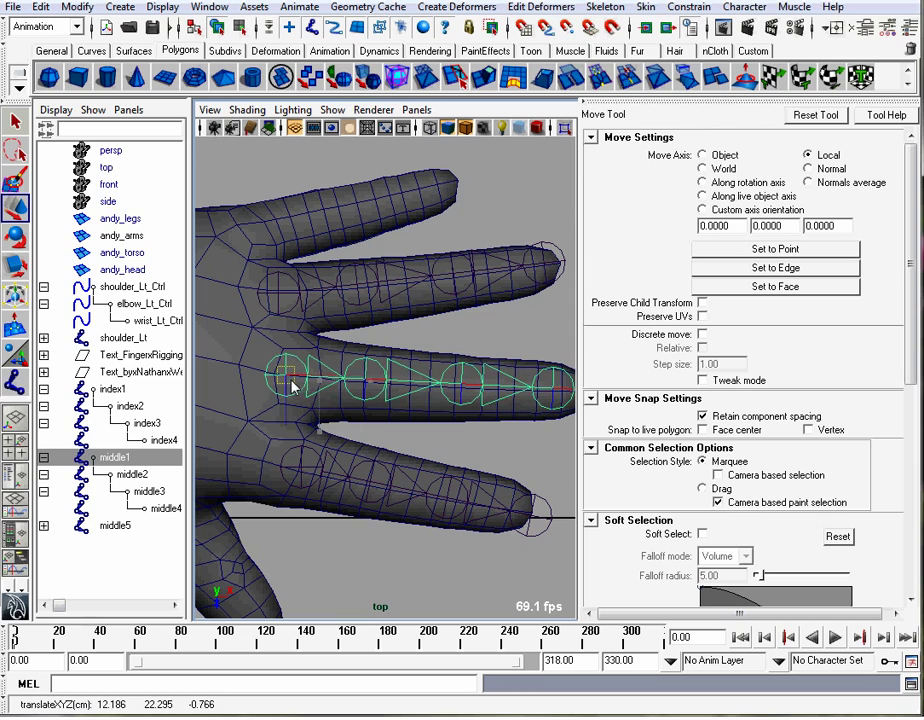
left_click(309, 480)
left_click(302, 466)
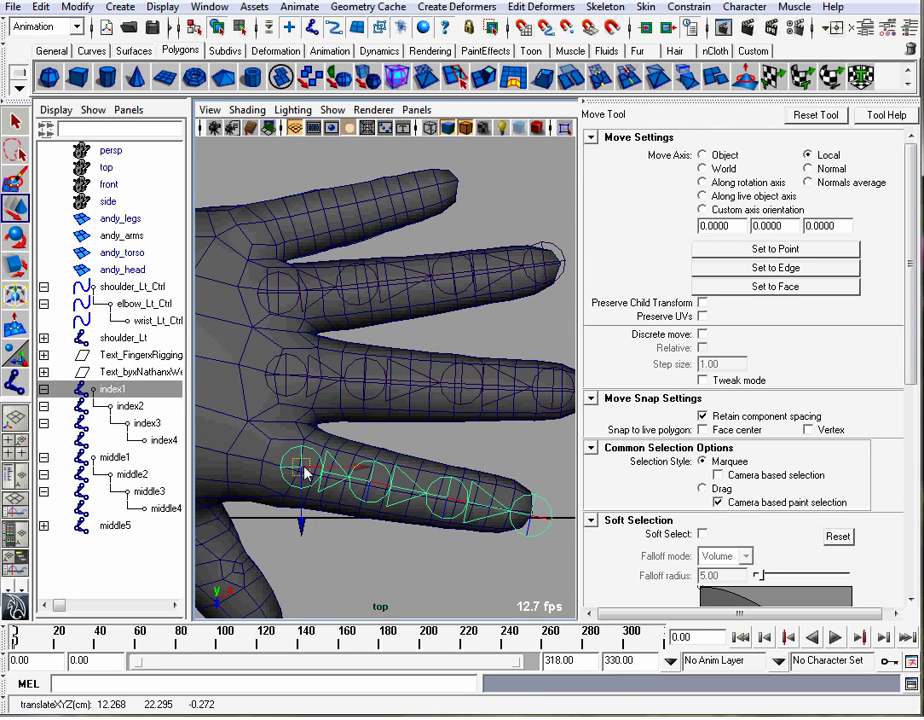
mouse_move(305, 473)
left_mouse_down()
mouse_move(276, 470)
mouse_move(287, 470)
left_mouse_up()
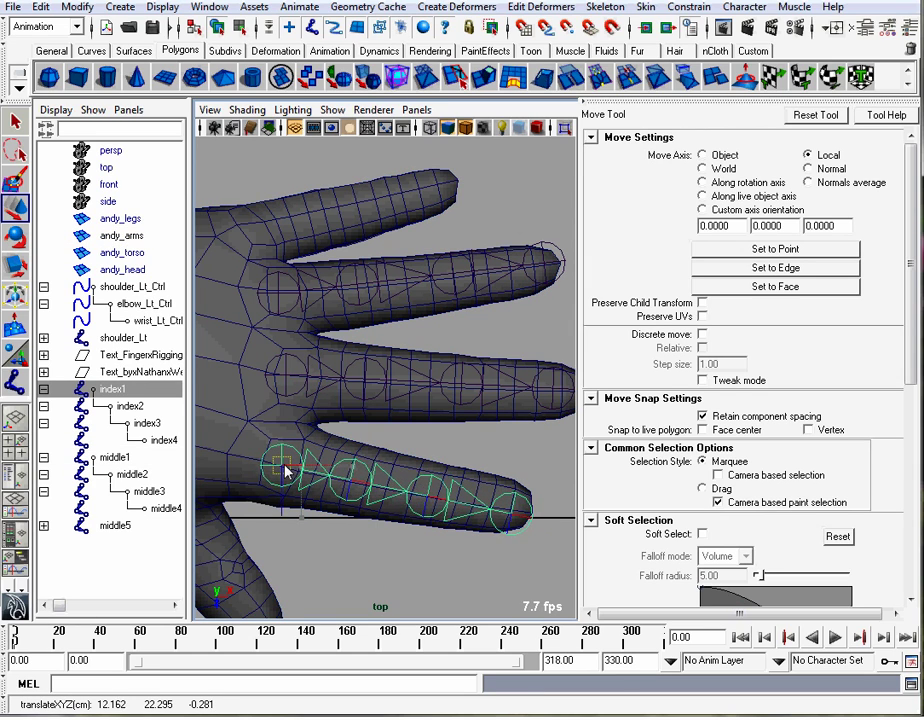
Move the ring finger chain's tip joint and the middle4 joint outward to their fingertips
middle_click_drag(338, 411, 301, 425, "alt")
left_click(530, 270)
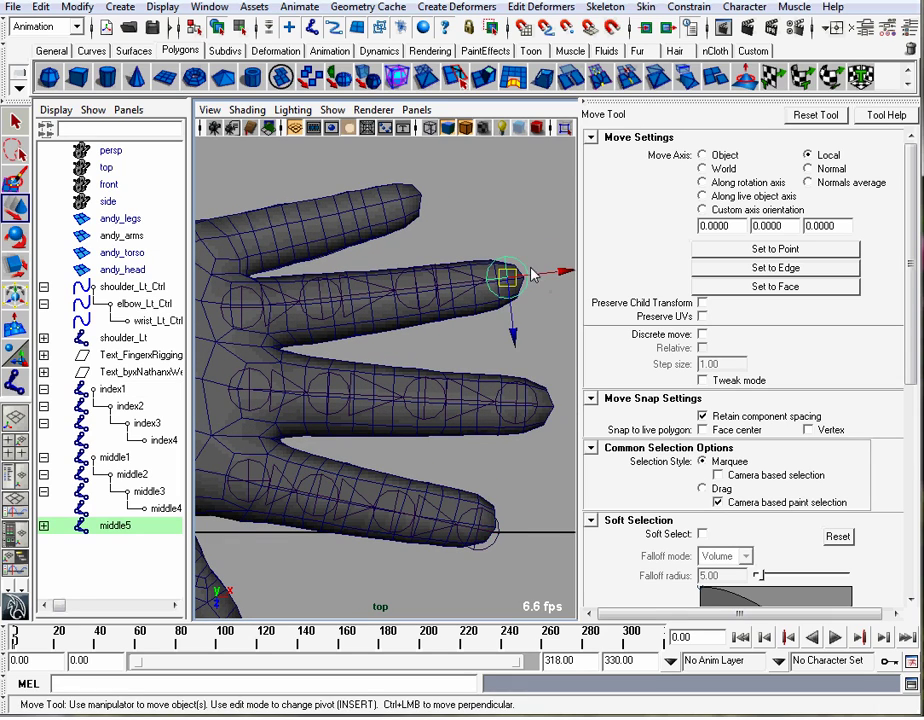
left_click_drag(554, 281, 569, 280)
left_click(530, 408)
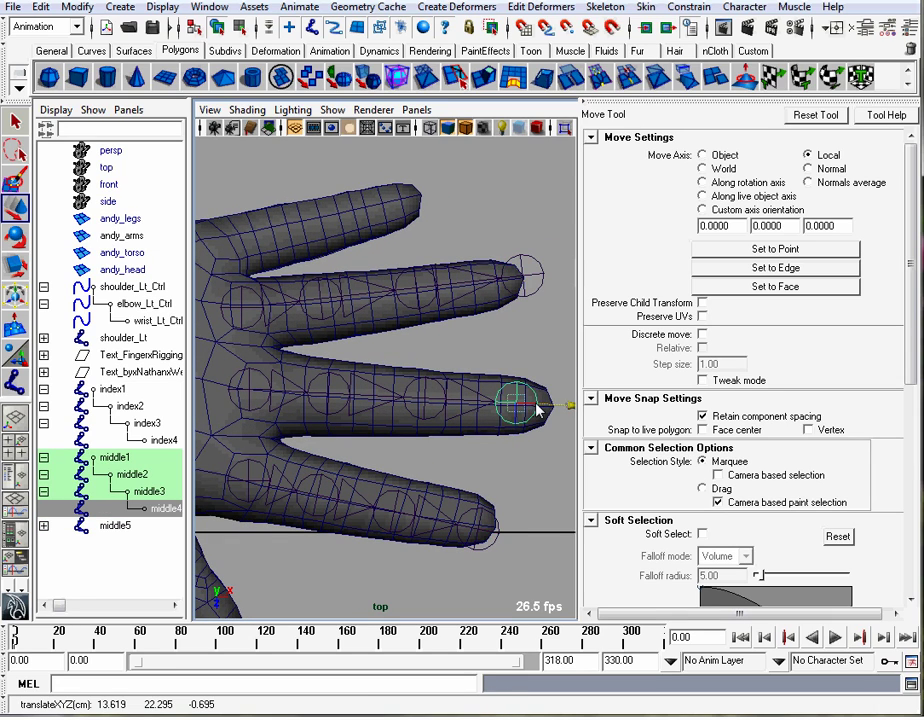
Move the middle3 joint slightly outward along the middle finger and bring the middle4 joint back to the fingertip
left_click(429, 404)
left_click(443, 403)
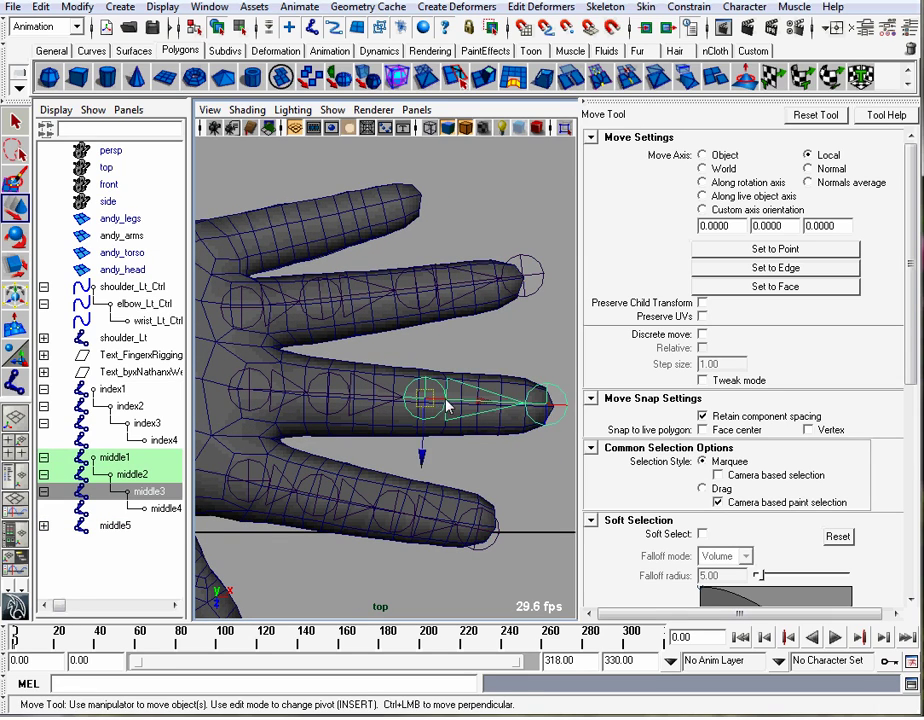
left_click(557, 401)
left_click(563, 398)
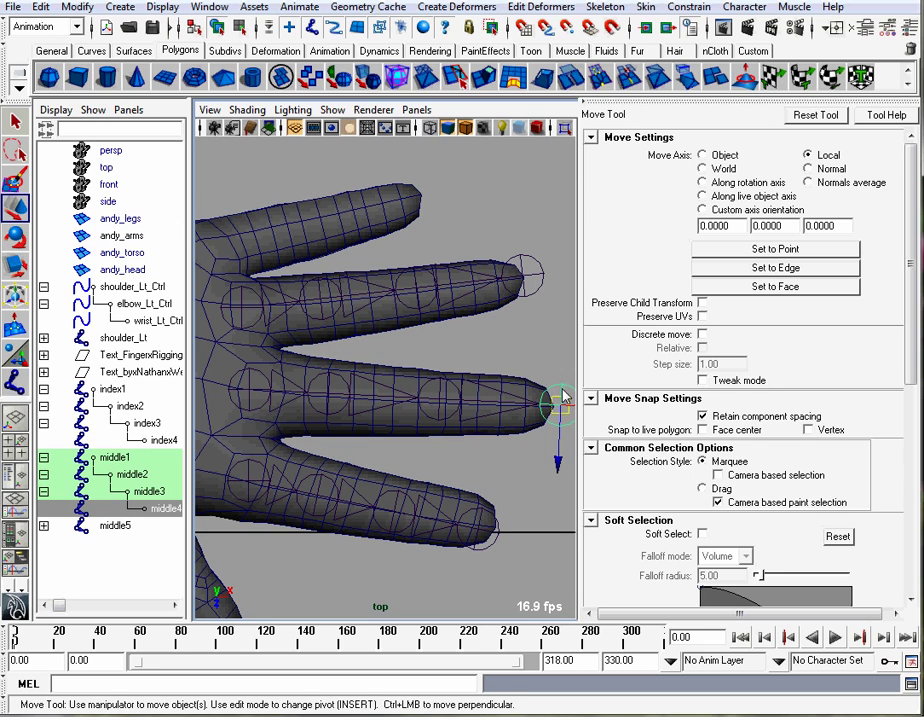
left_click(386, 336)
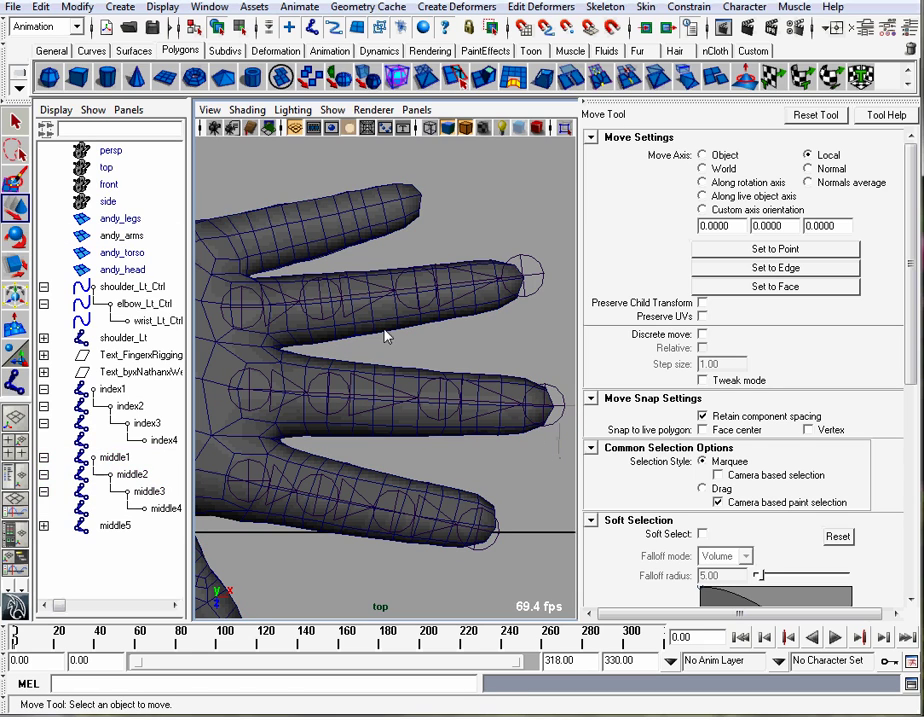
Search and replace "middle" with "ring" in the joint names throughout the ring finger chain's hierarchy
left_click(245, 335)
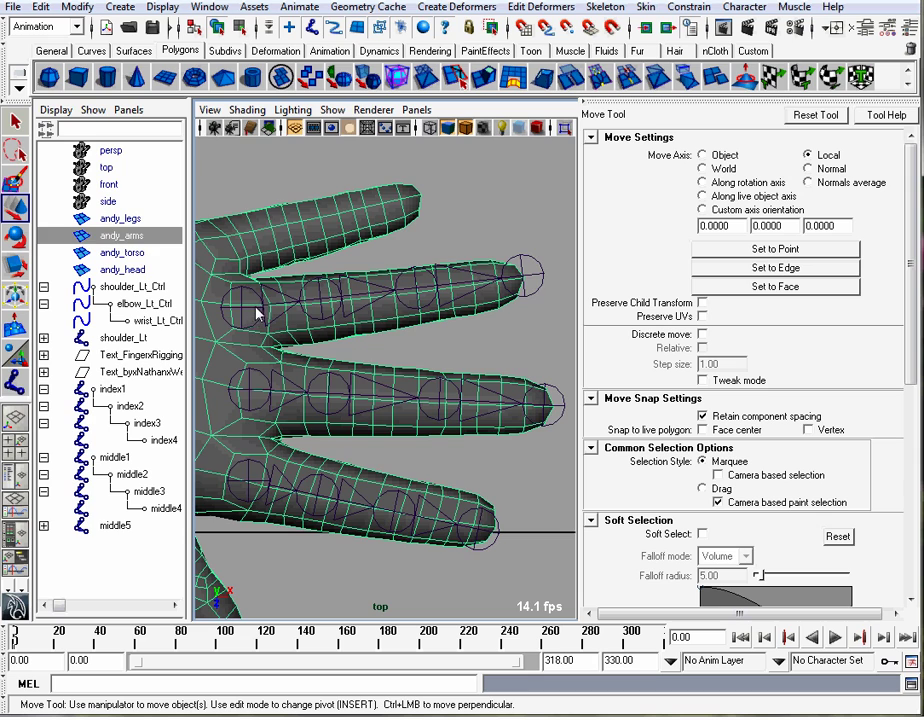
left_click(250, 314)
key("space")
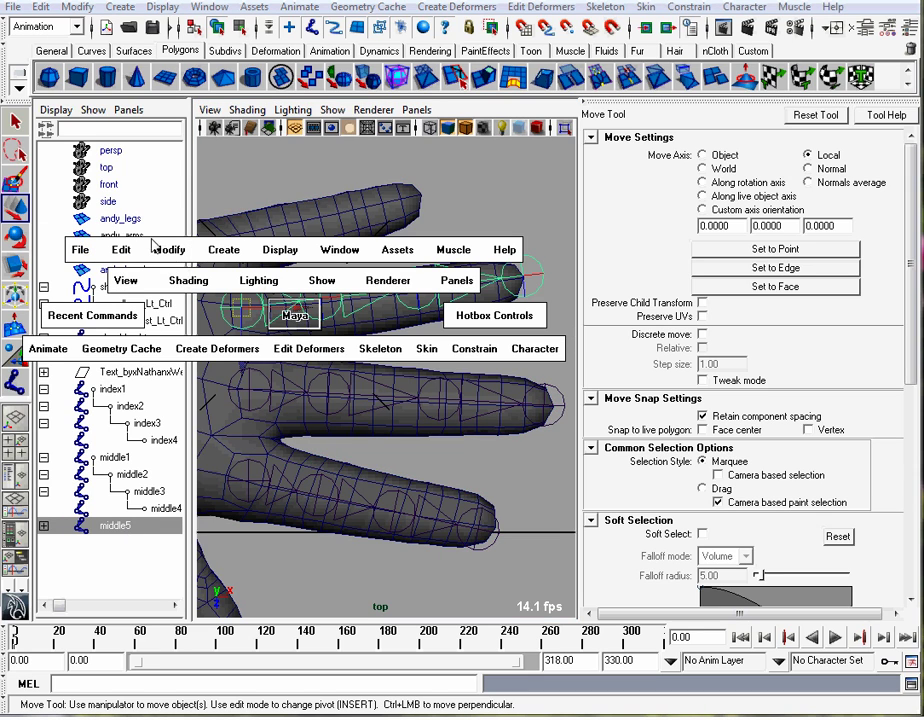
left_click(168, 251)
left_click(170, 252)
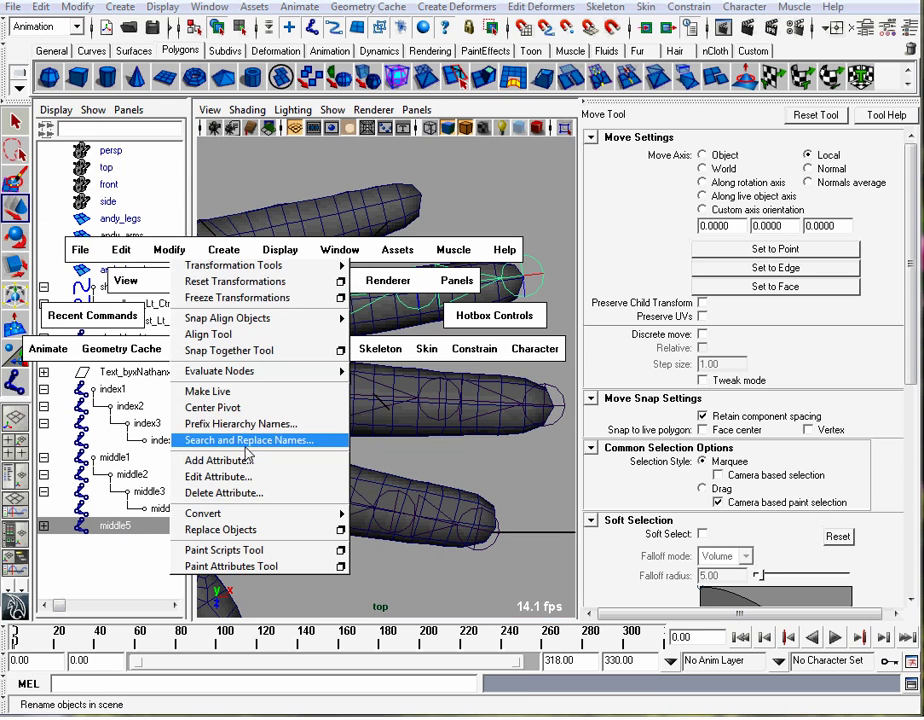
left_click(247, 446)
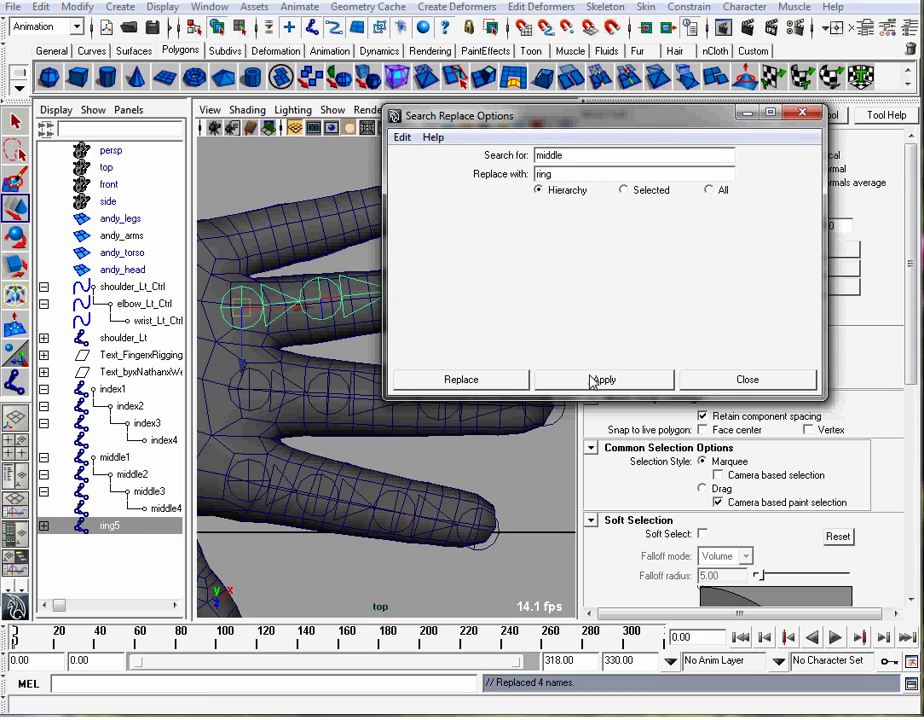
Rename the ring finger chain's root joint as ring1 and close the search-and-replace options
double_click(107, 526)
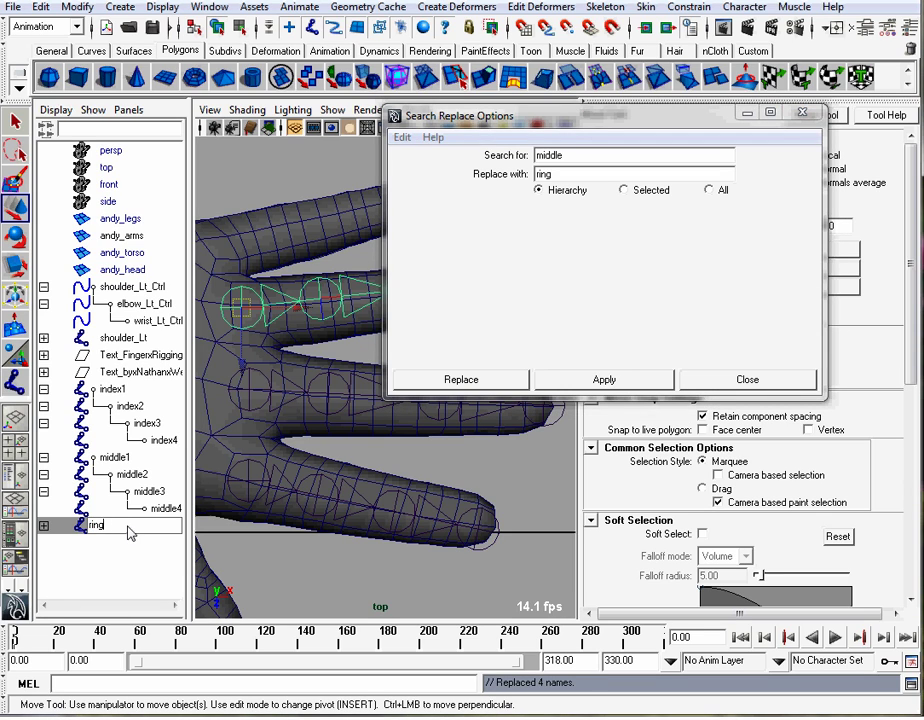
key("Return")
left_click(802, 113)
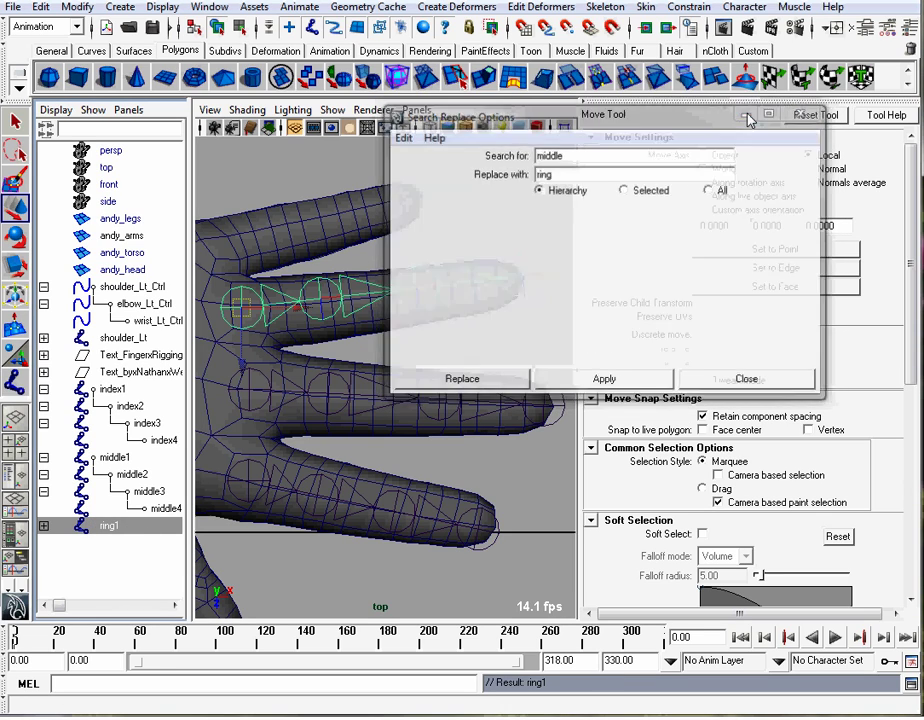
left_click(478, 206)
Nudge the ring1 root joint to about X 12.15, Z -1.18
left_click(268, 320)
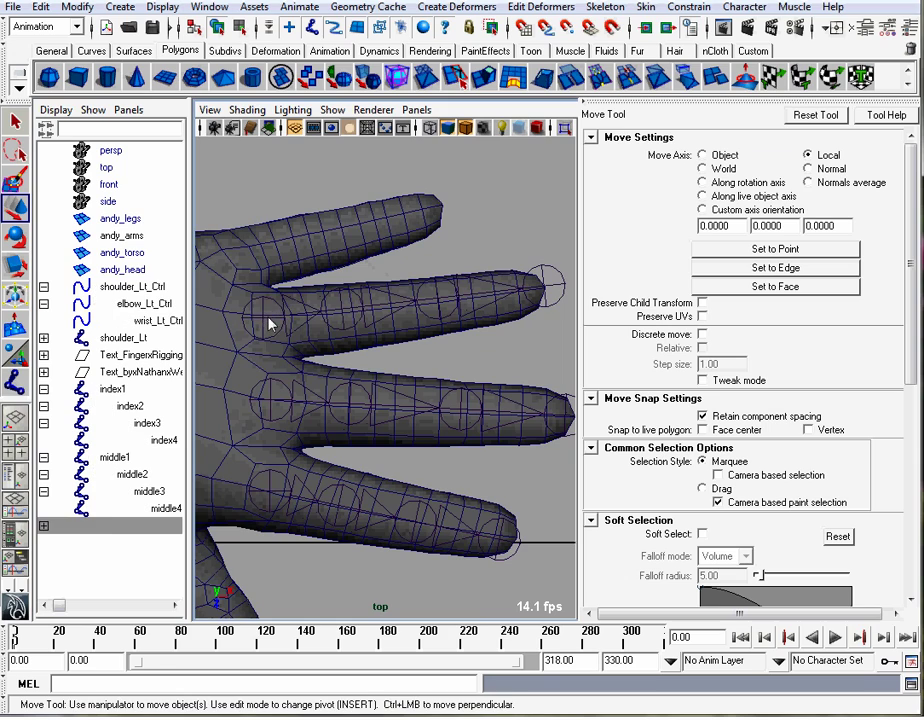
left_click_drag(266, 320, 267, 323)
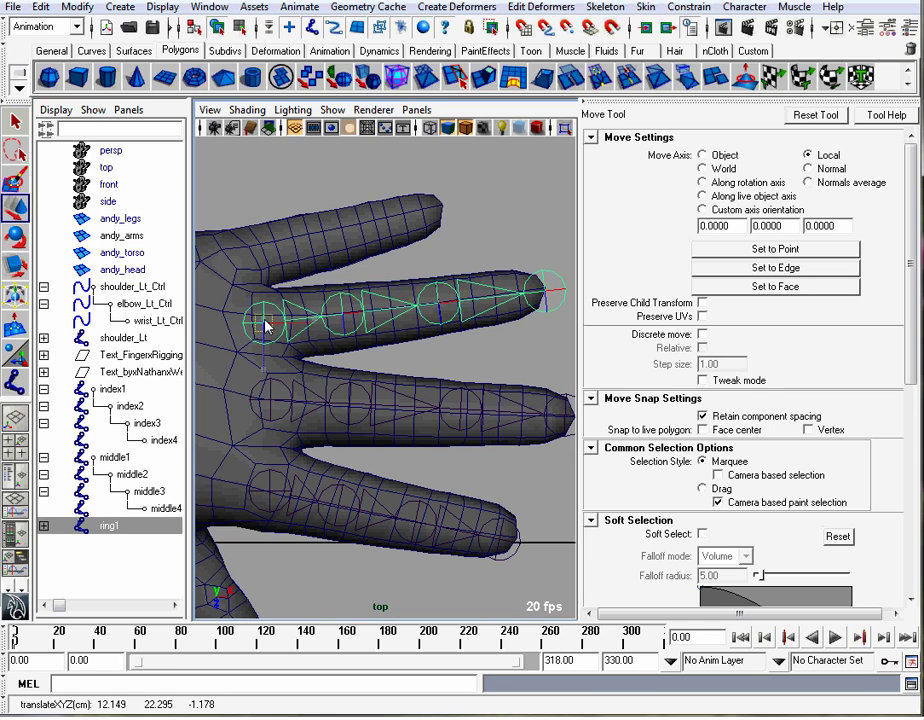
left_click(388, 258)
Place a duplicate of the ring1 chain at the base of the little finger, rotated to about 12.3 degrees in Y
left_click(265, 323)
key("ctrl+d")
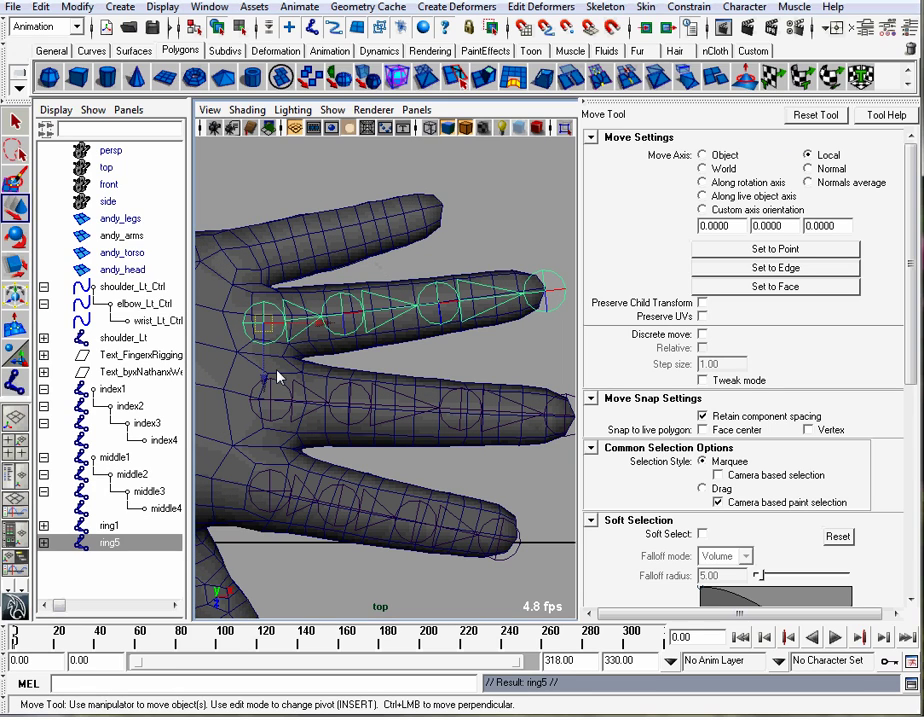
left_click_drag(266, 330, 231, 248)
key("e")
left_click_drag(269, 321, 274, 314)
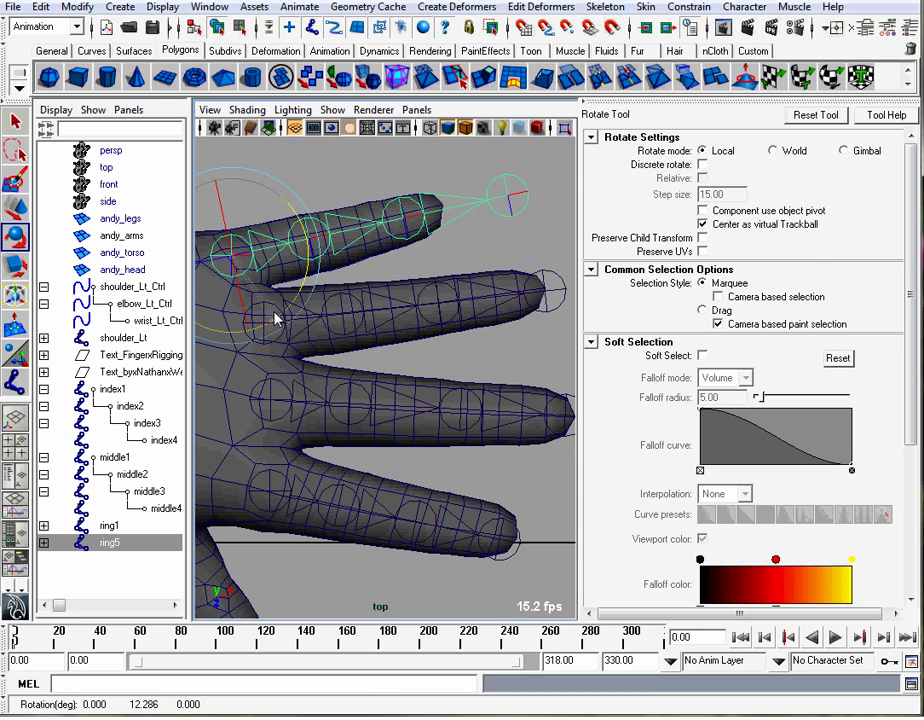
middle_click_drag(341, 269, 361, 312, "alt")
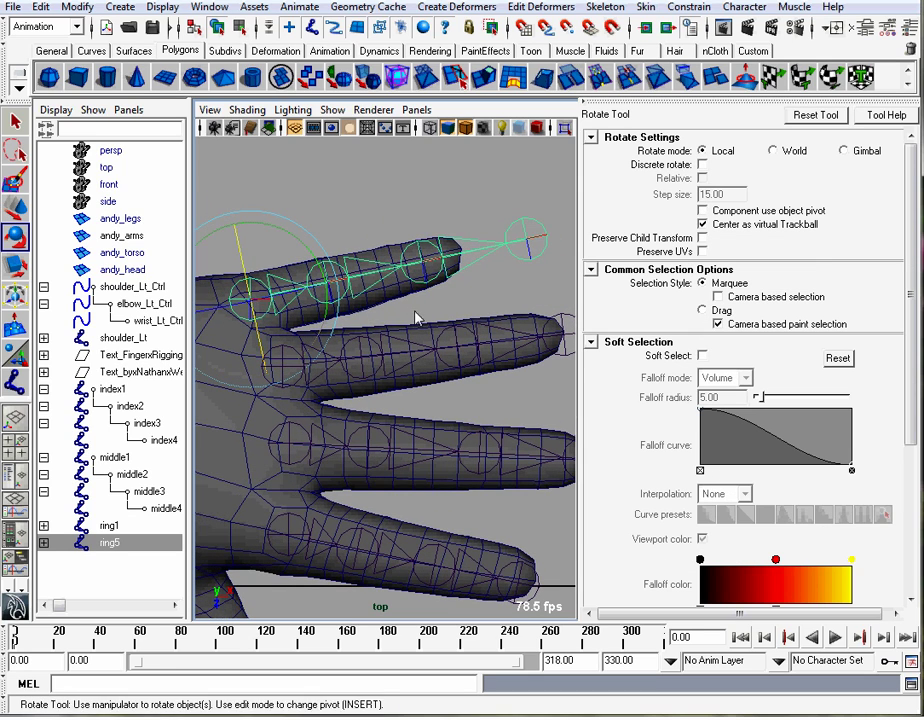
Shorten the little finger chain by moving its third joint to about X 12.67, Z -1.69 and its tip to about X 13.04, Z -1.77
key("w")
left_click_drag(386, 278, 412, 264)
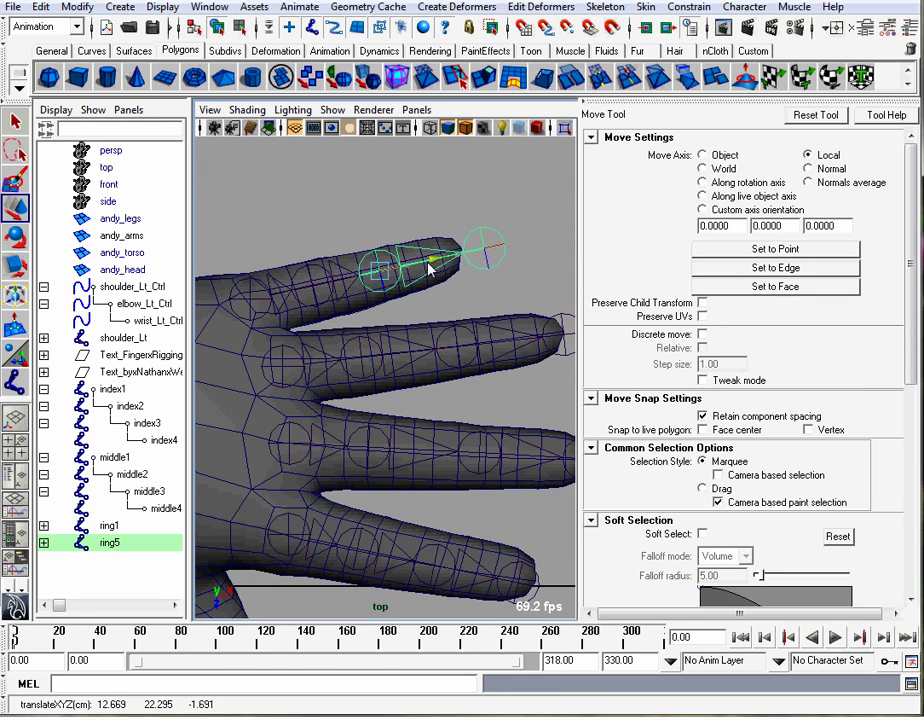
left_click(455, 310)
left_click(496, 249)
left_click_drag(519, 243, 490, 250)
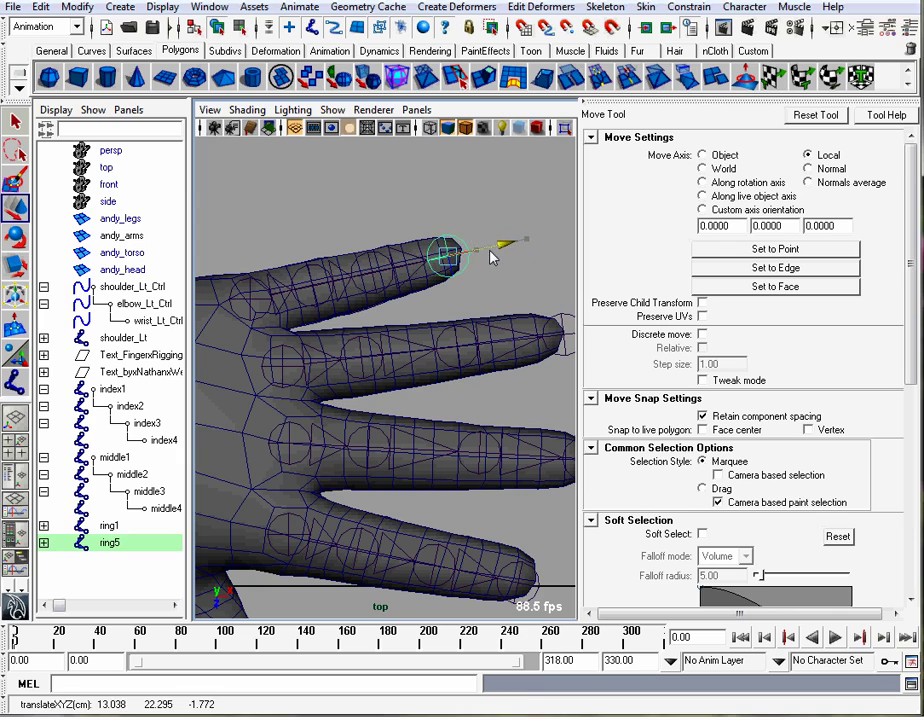
left_click(520, 290)
Search and replace "ring" with "pinky" in the joint names throughout the little finger chain's hierarchy
left_click(110, 543)
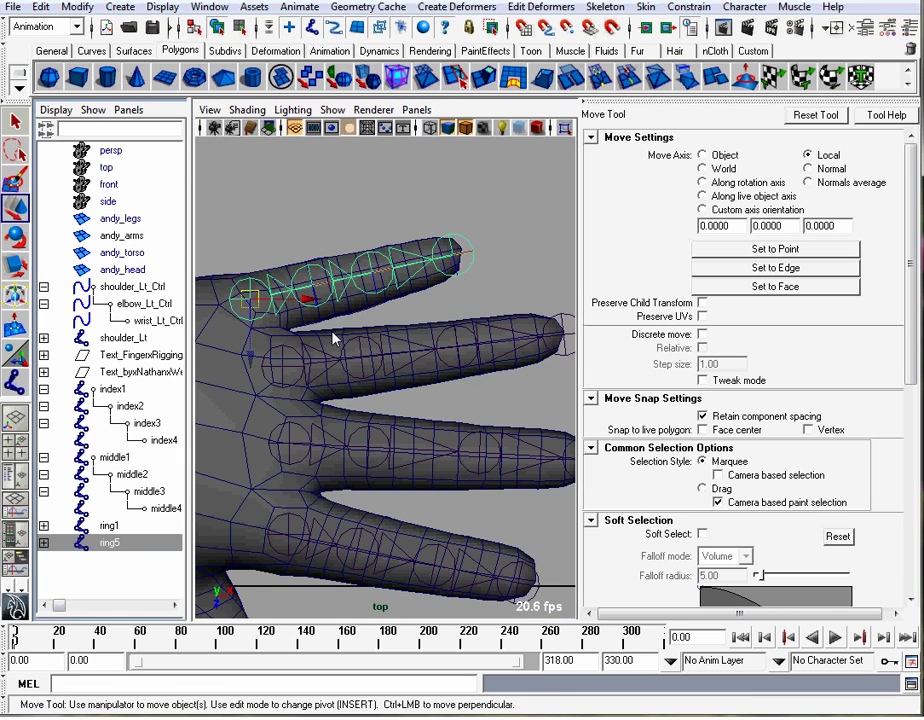
key("space")
left_click_drag(213, 270, 297, 463)
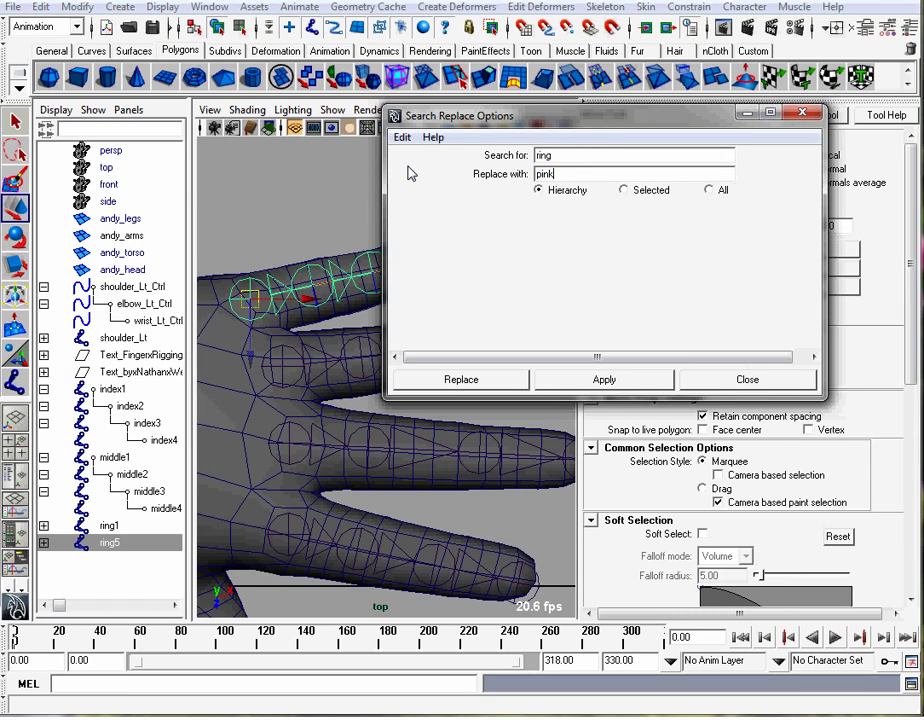
left_click(757, 378)
left_click(284, 225)
Examine in the perspective view how the finger joint chains sit vertically inside the hand mesh
key("space")
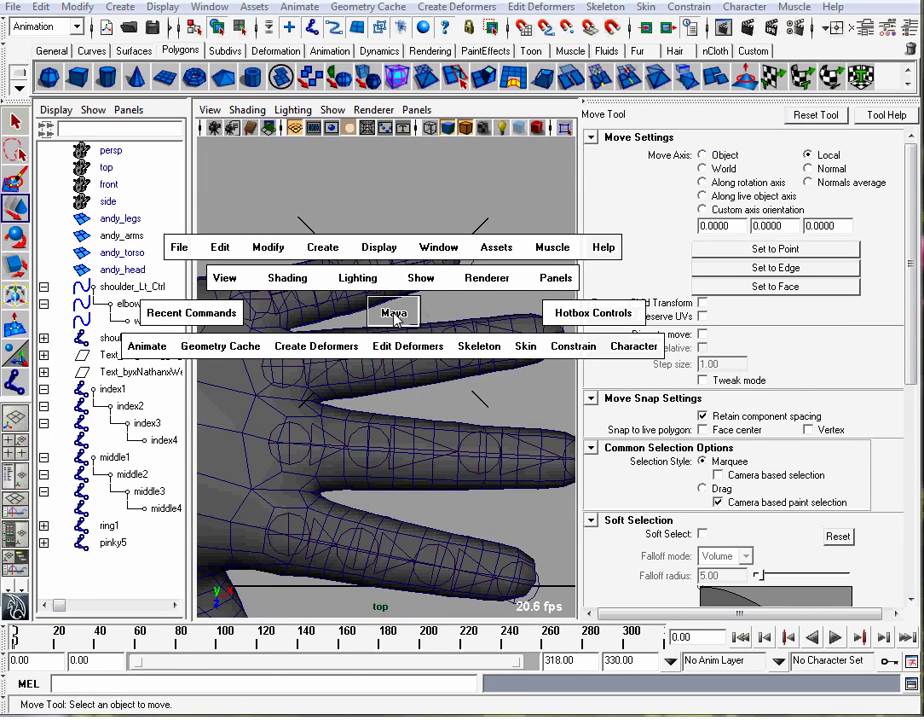
left_click(395, 316)
left_click(402, 285)
left_click_drag(403, 280, 336, 288, "alt")
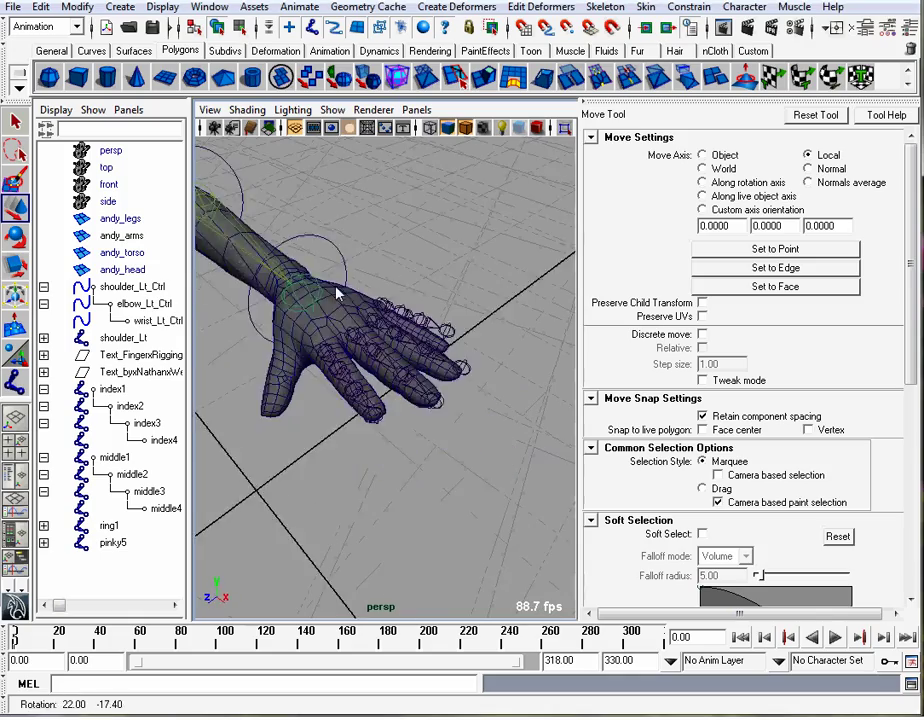
right_click_drag(336, 288, 411, 280, "alt")
middle_click_drag(411, 280, 421, 327, "alt")
left_click(300, 288)
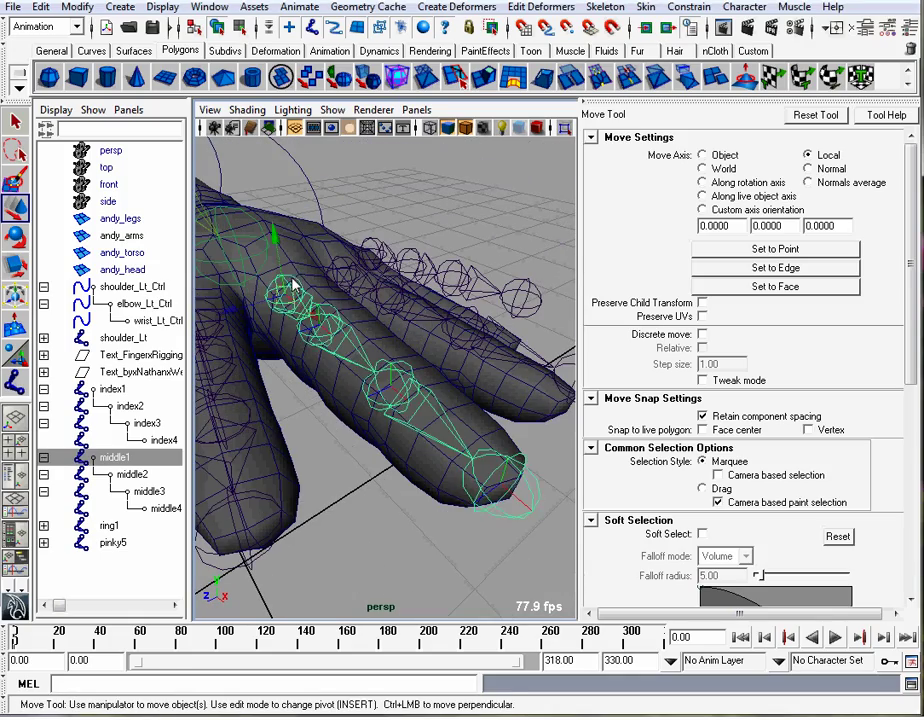
left_click_drag(300, 288, 378, 287, "alt")
right_click_drag(378, 287, 350, 292, "alt")
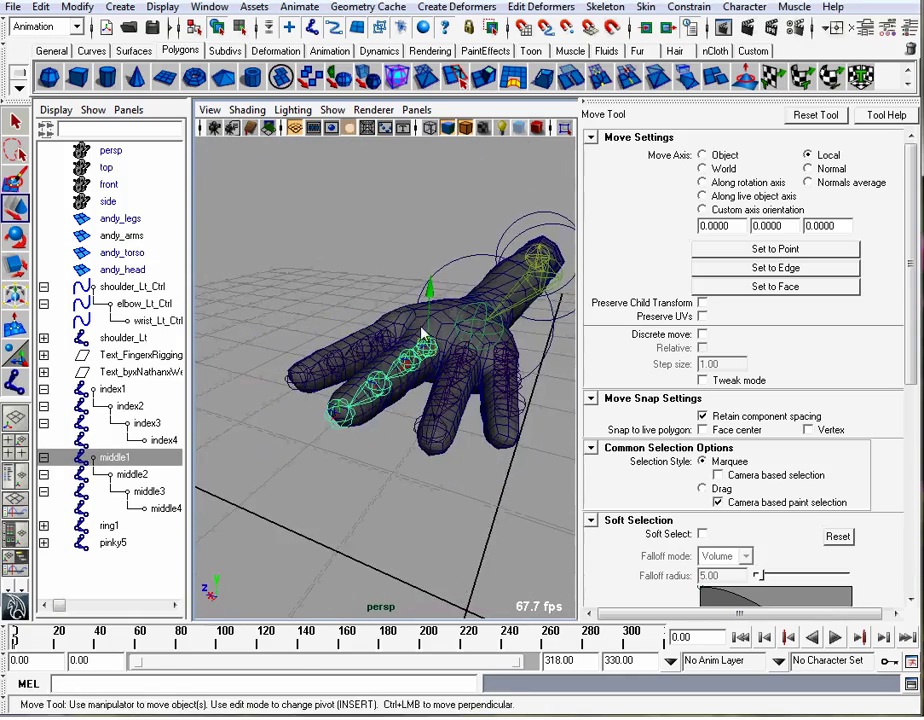
left_click_drag(421, 332, 382, 303, "alt")
right_click_drag(410, 308, 492, 335, "alt")
middle_click_drag(492, 335, 380, 293, "alt")
left_click_drag(380, 293, 362, 296, "alt")
left_click_drag(460, 318, 528, 266, "alt")
Lower the pinky5 chain so that it runs through the centre of the little finger
left_click(533, 323)
left_click(526, 303)
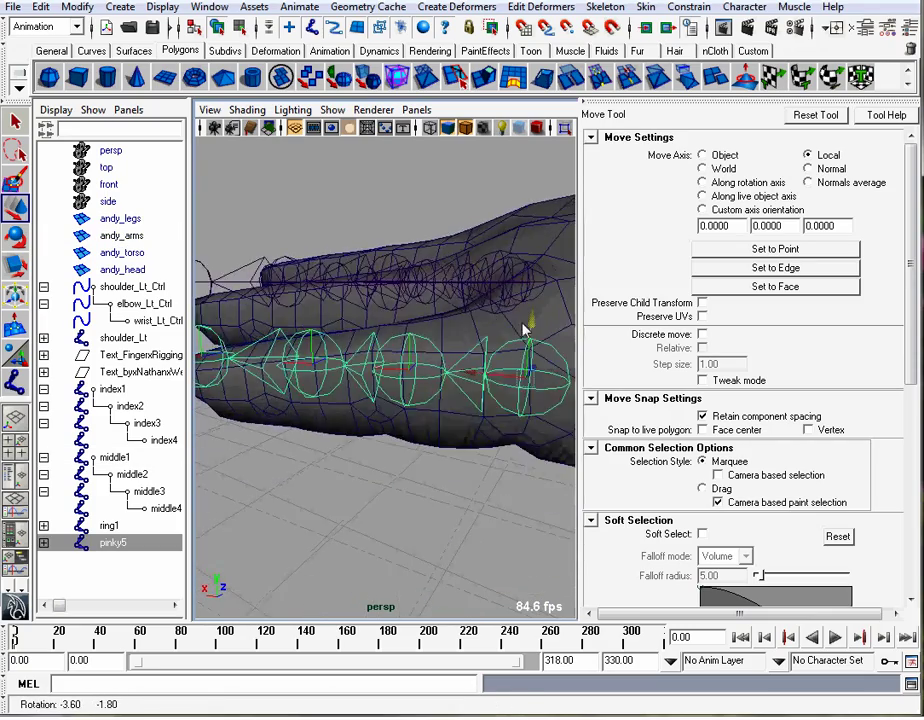
right_click_drag(528, 266, 470, 326, "alt")
left_click_drag(470, 326, 403, 286, "alt")
right_click_drag(403, 286, 486, 328, "alt")
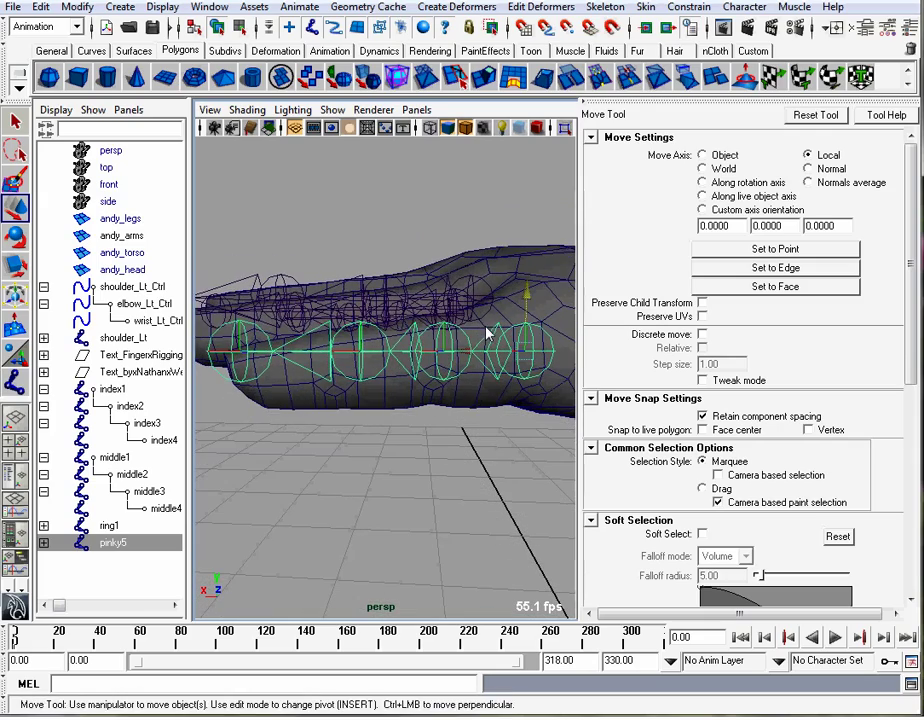
left_click_drag(486, 328, 491, 327, "alt")
right_click_drag(491, 327, 494, 326, "alt")
left_click_drag(519, 297, 503, 284)
Lower the ring1 chain into the centre of the ring finger
left_click(470, 285)
middle_click_drag(503, 284, 543, 296, "alt")
left_click_drag(491, 230, 447, 365)
right_click_drag(447, 365, 492, 345, "alt")
Lower the middle1 chain into the centre of the middle finger
left_click(478, 261)
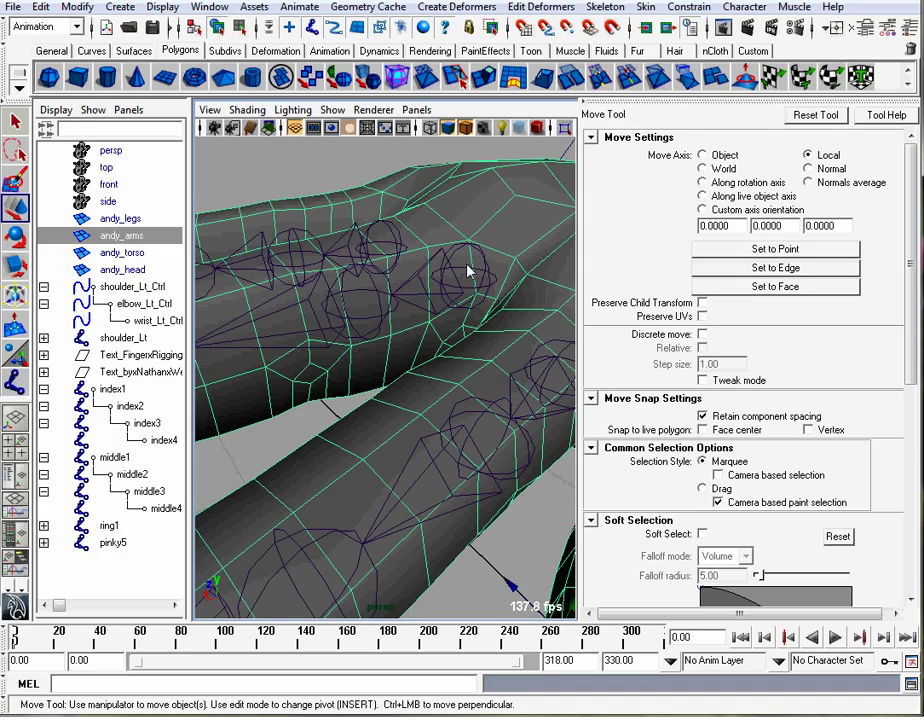
left_click(452, 272)
left_click_drag(436, 275, 391, 272, "alt")
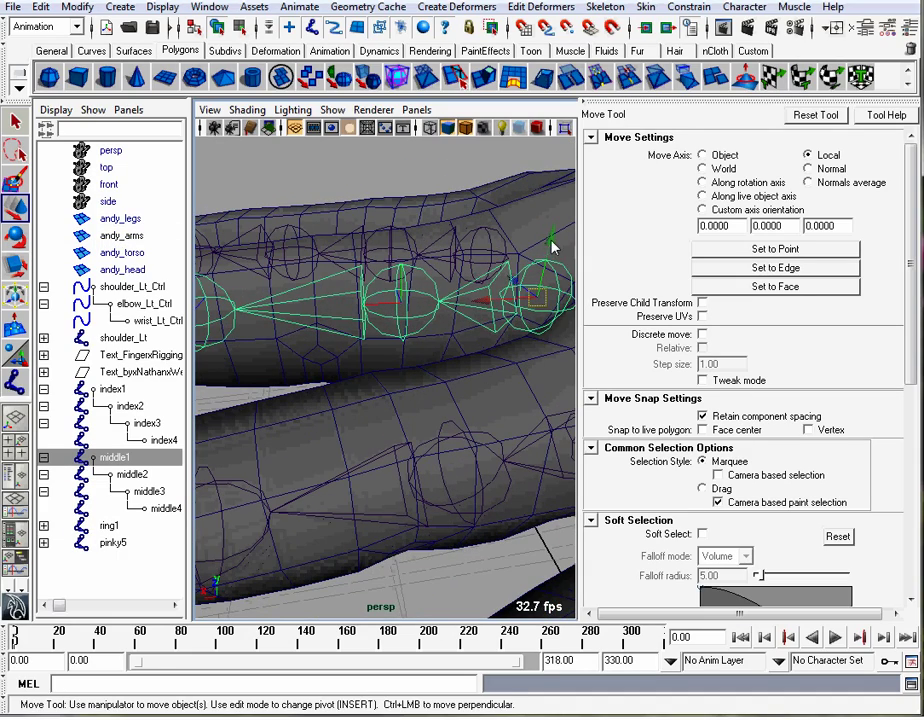
left_click_drag(552, 245, 489, 285)
right_click_drag(489, 285, 474, 378, "alt")
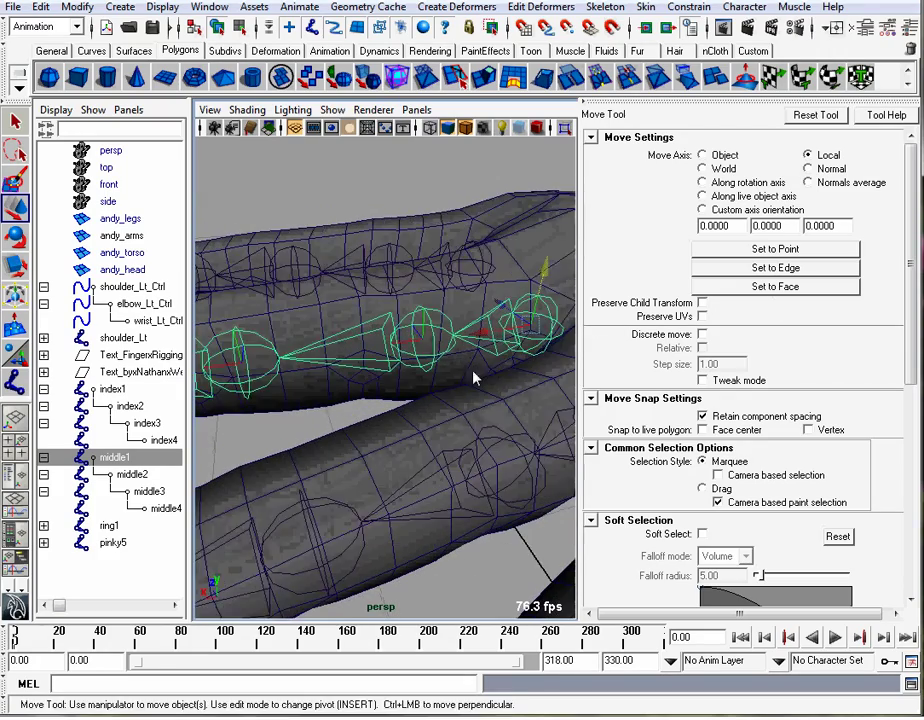
left_click_drag(474, 378, 439, 355, "alt")
Slide the middle2 joint along the middle finger to line up with its knuckle
left_click(437, 347)
left_click_drag(374, 344, 309, 346)
middle_click_drag(329, 346, 412, 334, "alt")
left_click_drag(412, 334, 430, 324, "alt")
Slide the middle3 joint along the finger to its knuckle and pull the middle4 joint back toward the fingertip
left_click(268, 351)
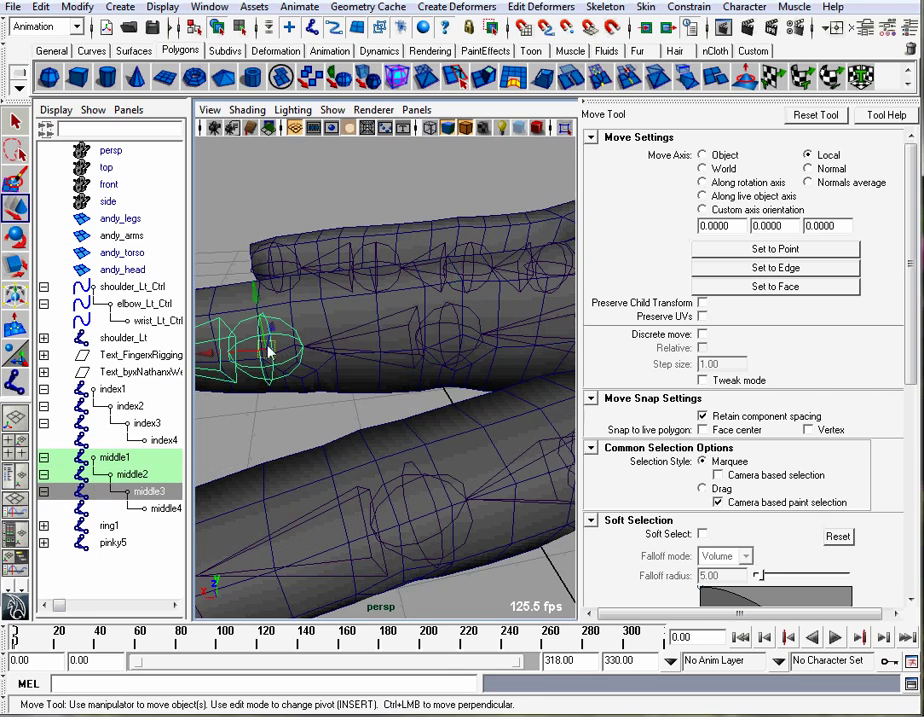
middle_click_drag(270, 353, 371, 338, "alt")
right_click_drag(371, 338, 484, 342, "alt")
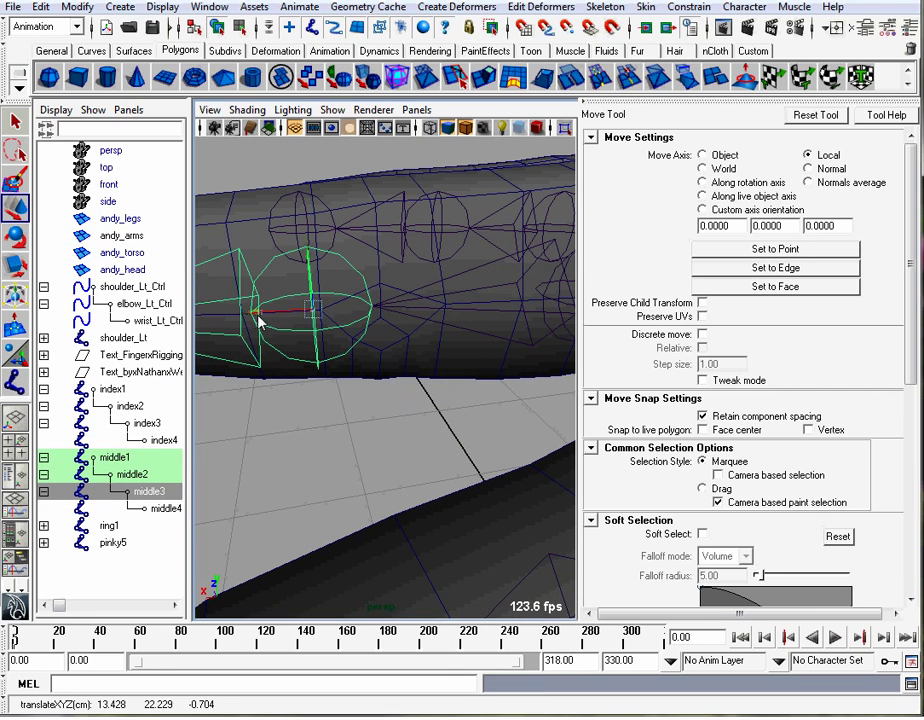
left_click_drag(258, 318, 327, 320)
right_click_drag(324, 320, 430, 345, "alt")
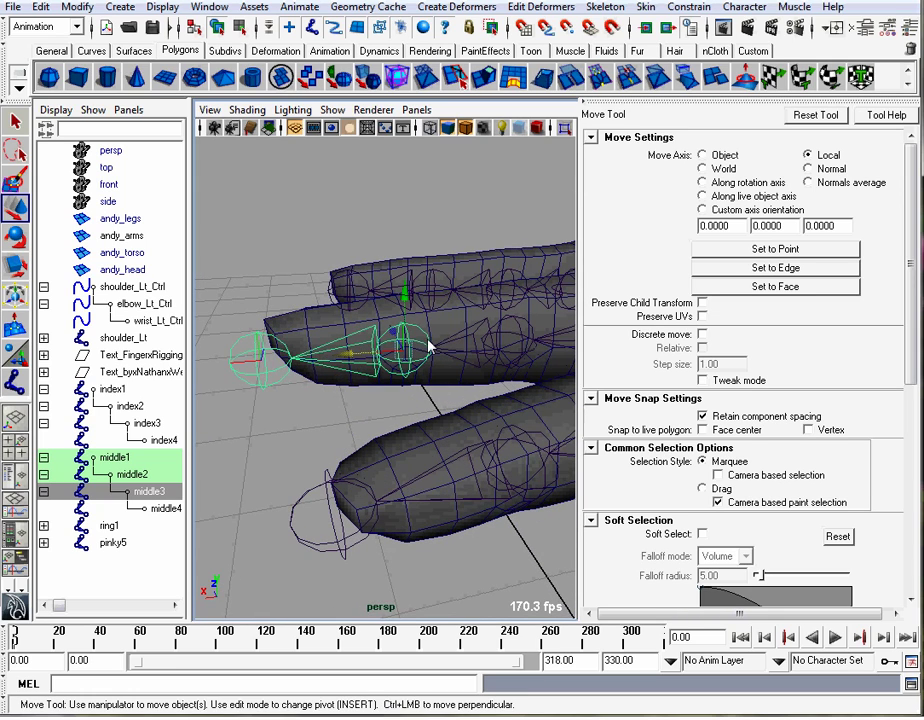
left_click(258, 362)
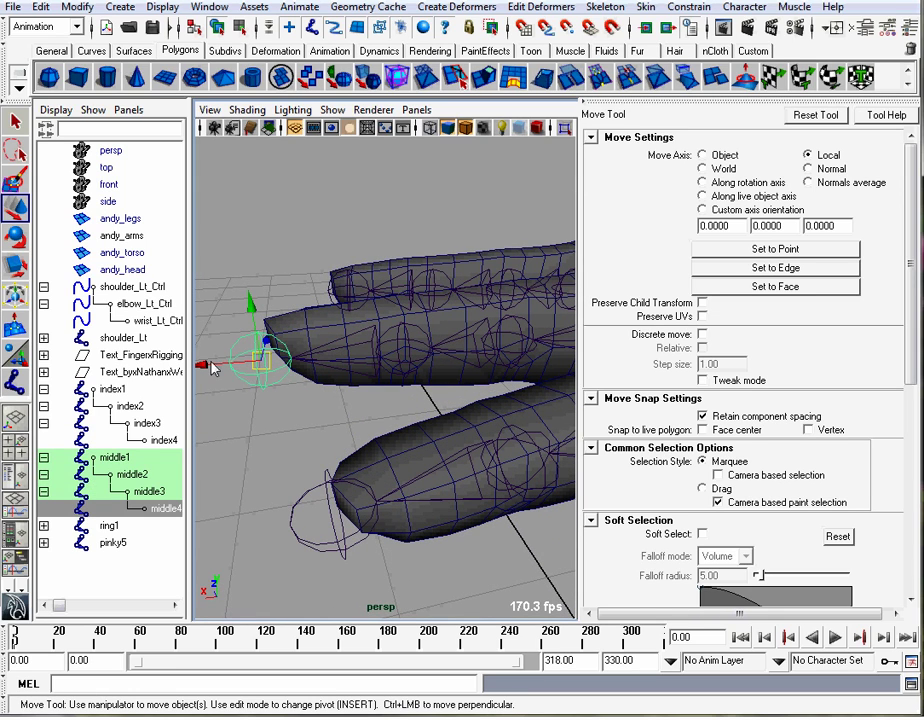
left_click_drag(212, 368, 243, 368)
Move the index3 joint outward along the index finger to about X 13.06, Z -0.09
left_click_drag(408, 317, 320, 433, "alt")
right_click_drag(320, 433, 535, 307, "alt")
left_click_drag(535, 307, 526, 334, "alt")
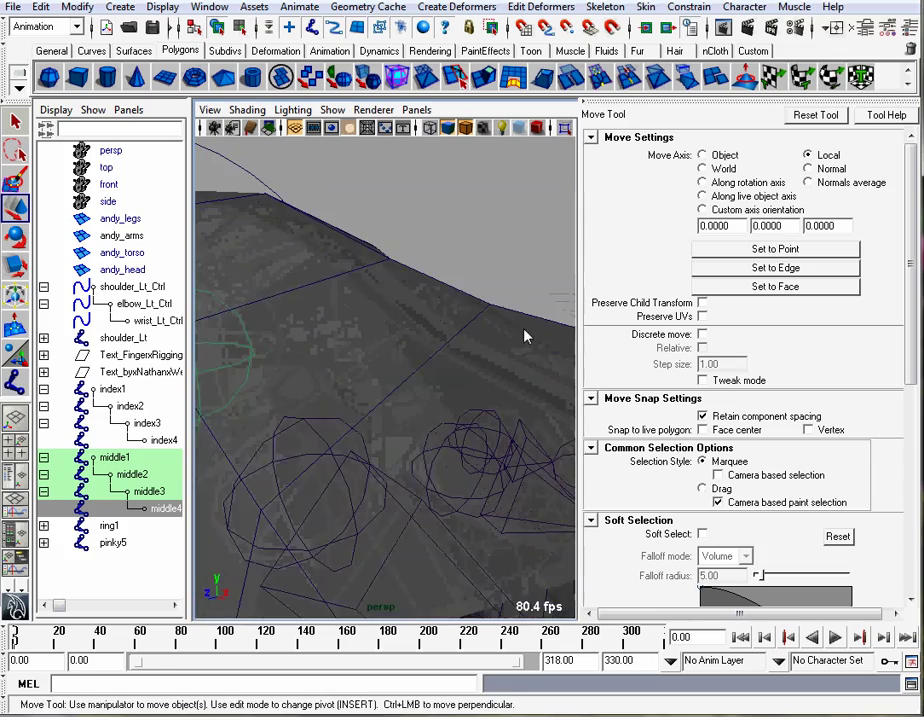
right_click_drag(526, 334, 118, 429, "alt")
left_click_drag(335, 400, 378, 423, "alt")
right_click_drag(378, 423, 637, 408, "alt")
middle_click_drag(446, 338, 394, 388, "alt")
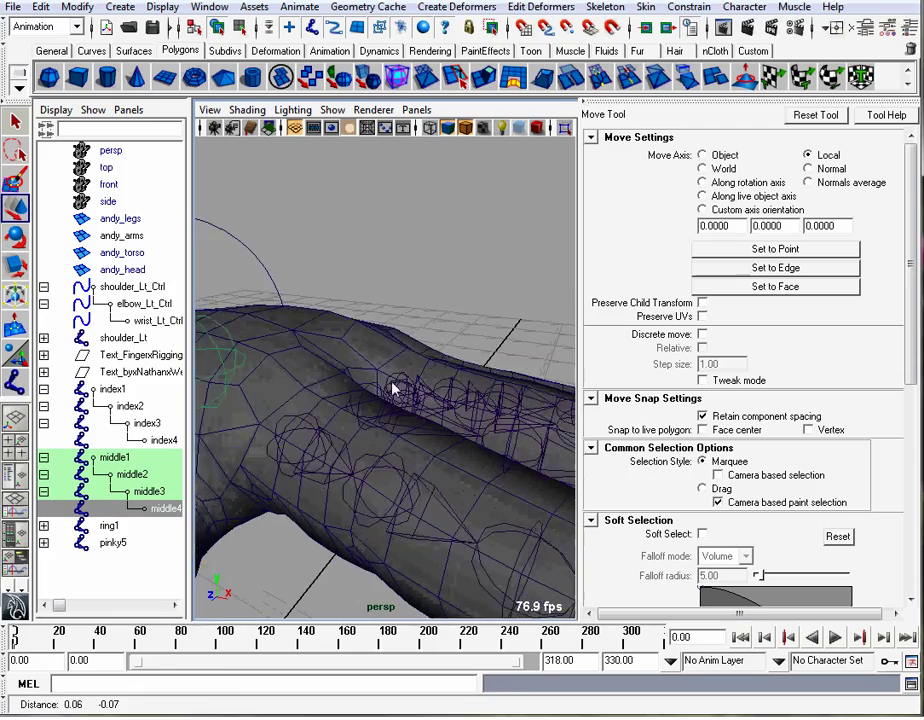
left_click_drag(394, 388, 445, 355, "alt")
middle_click_drag(445, 355, 408, 362, "alt")
left_click_drag(408, 362, 400, 414, "alt")
left_click(348, 422)
middle_click_drag(402, 417, 336, 412, "alt")
left_click(328, 403)
left_click_drag(325, 407, 388, 418)
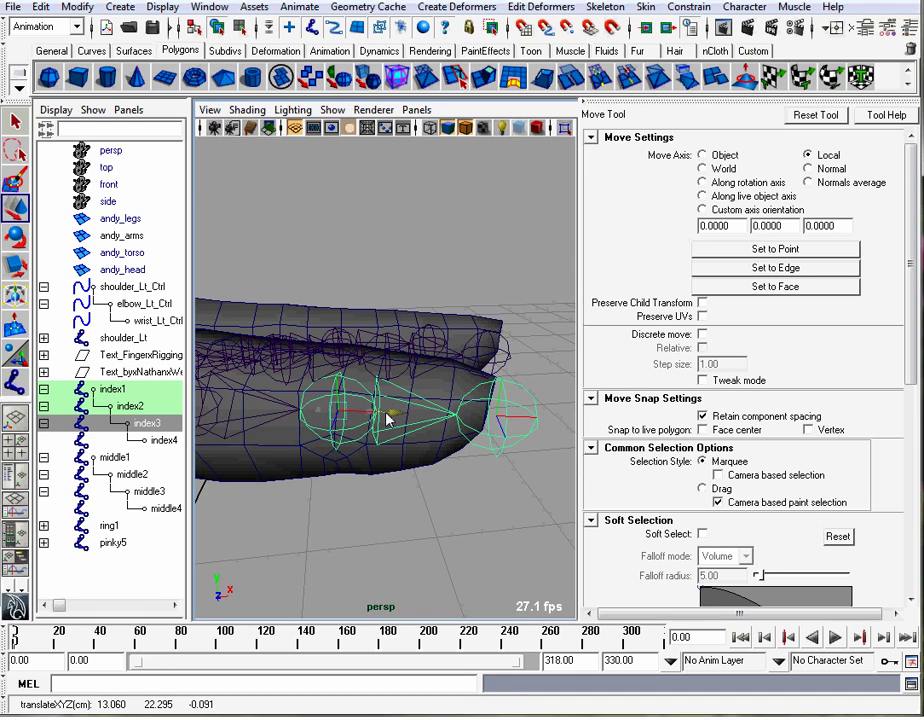
Pull the index4 joint back toward the index fingertip, to about X 13.45, Z -0.01
left_click(553, 419)
left_click(524, 421)
left_click(524, 421)
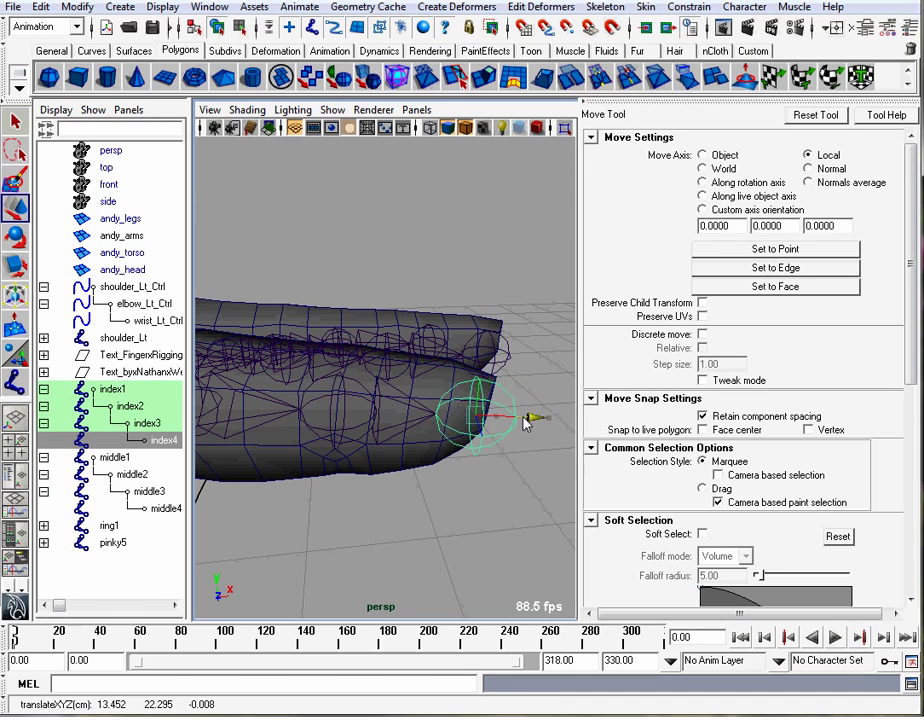
Duplicate the index1 joint chain and move the copy across the palm to the base of the thumb
left_click(500, 500)
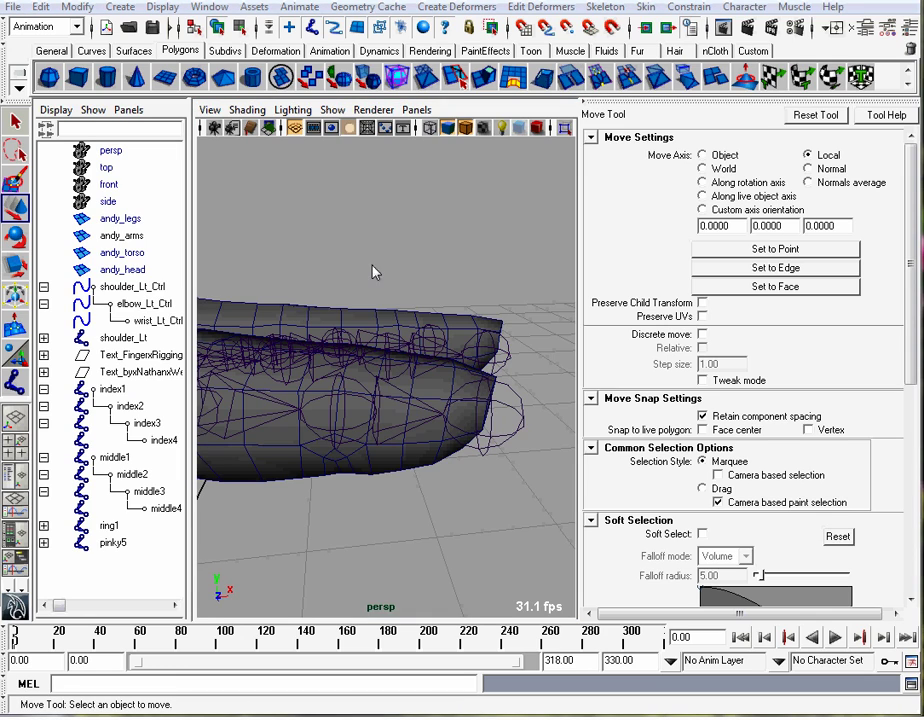
left_click_drag(375, 270, 419, 252, "alt")
right_click_drag(419, 252, 389, 334, "alt")
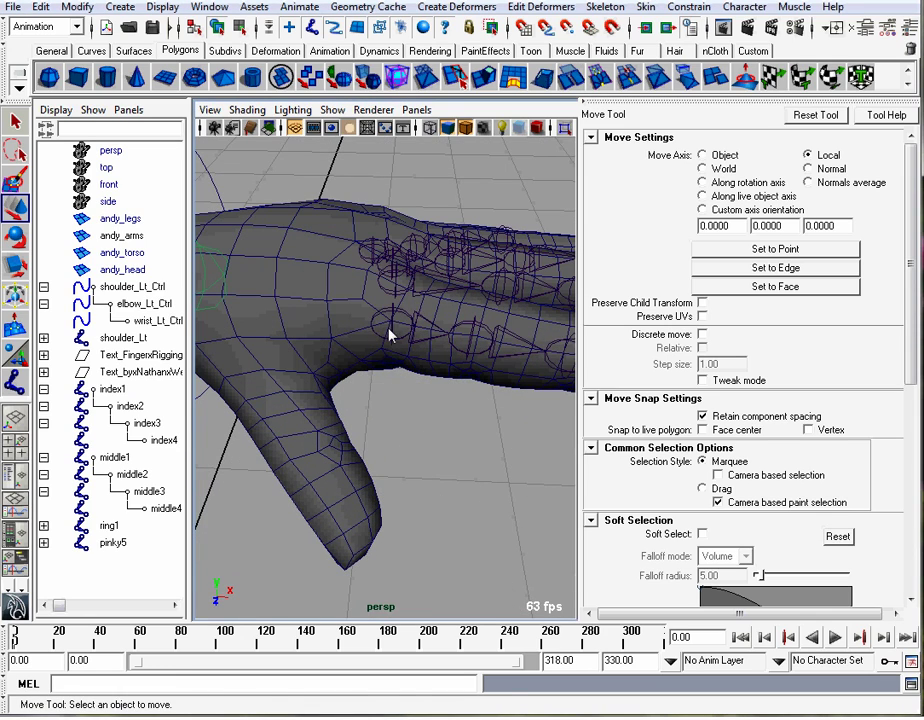
left_click(396, 334)
left_click_drag(396, 334, 380, 377, "alt")
right_click_drag(380, 377, 350, 357, "alt")
left_click_drag(350, 357, 432, 327, "alt")
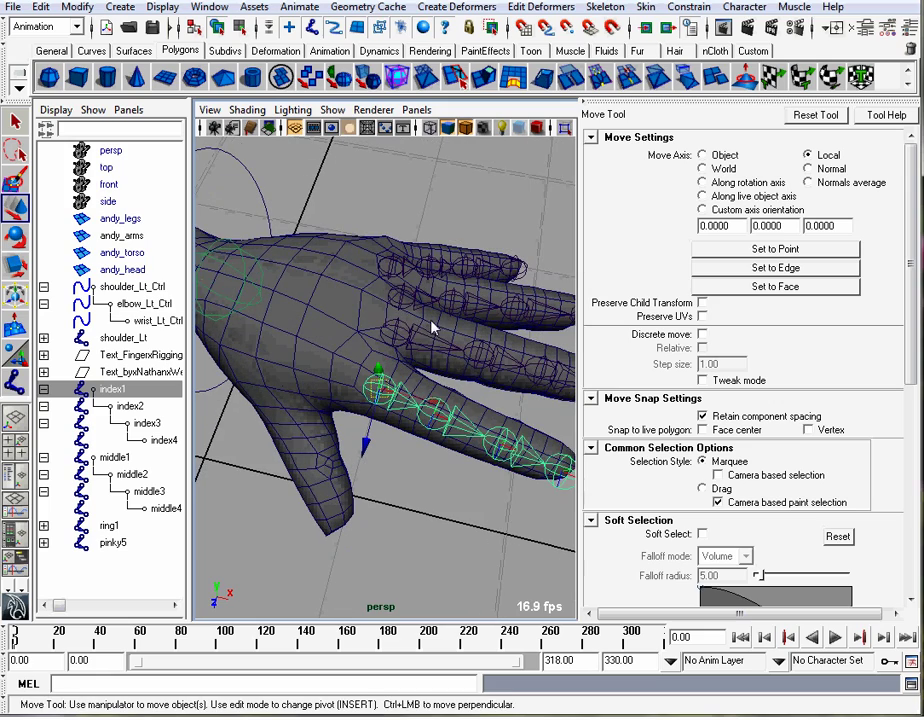
left_click_drag(380, 393, 243, 349)
right_click_drag(243, 349, 306, 350, "alt")
left_click_drag(306, 353, 401, 343, "alt")
Rotate and reposition the duplicated index5 chain so its joints run down inside the thumb mesh
key("e")
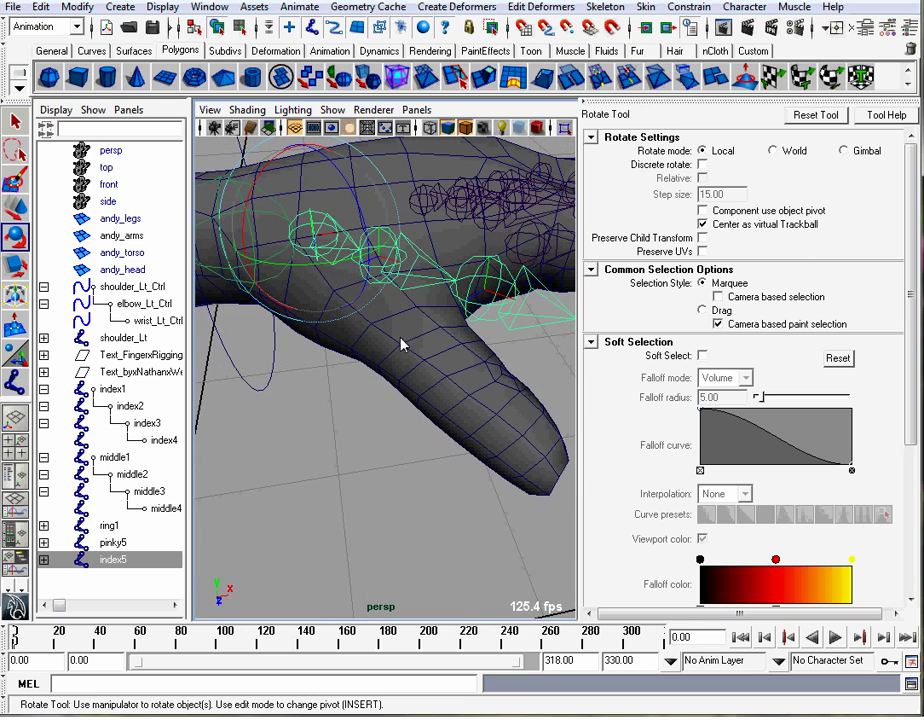
left_click_drag(342, 185, 420, 183, "alt")
key("w")
left_click_drag(337, 205, 331, 263)
left_click_drag(342, 265, 402, 205, "alt")
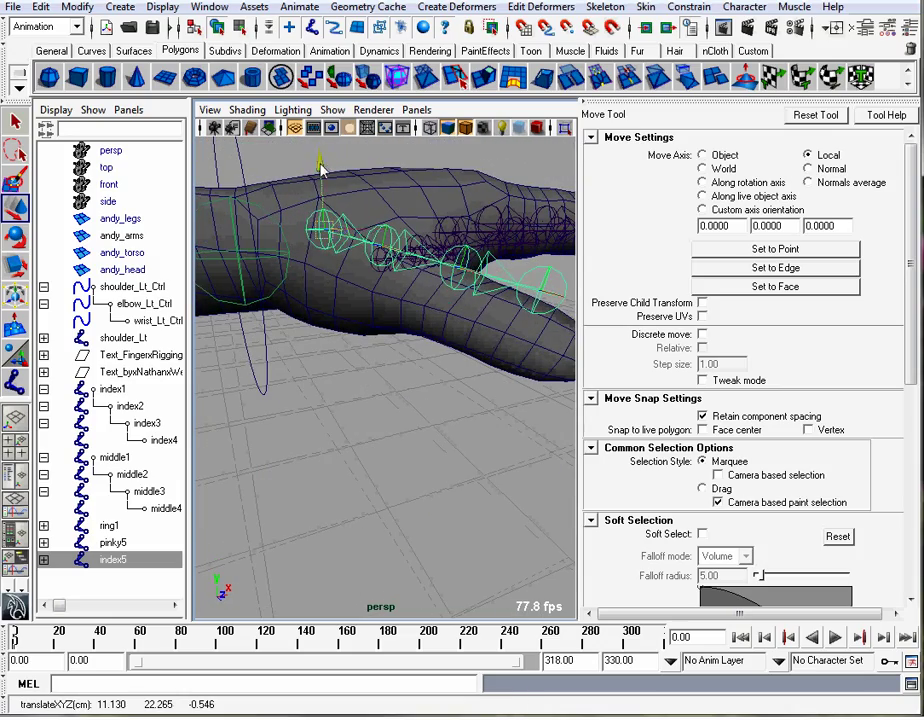
left_click_drag(320, 170, 382, 324)
left_click(519, 381)
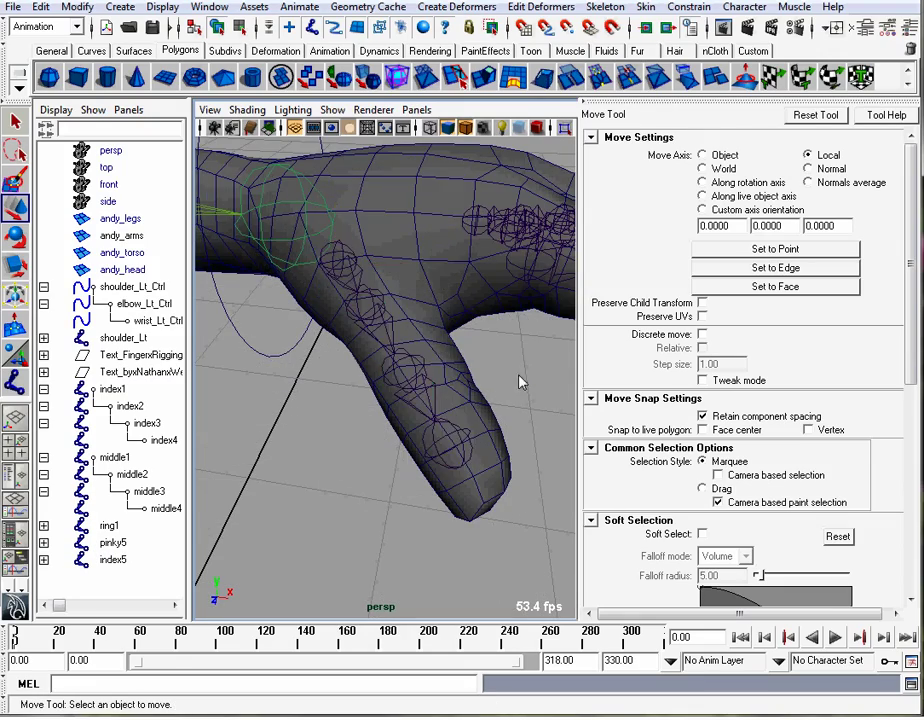
Try rotating index1, index2 and index3 together to check how the index finger bends
left_click_drag(519, 381, 406, 366, "alt")
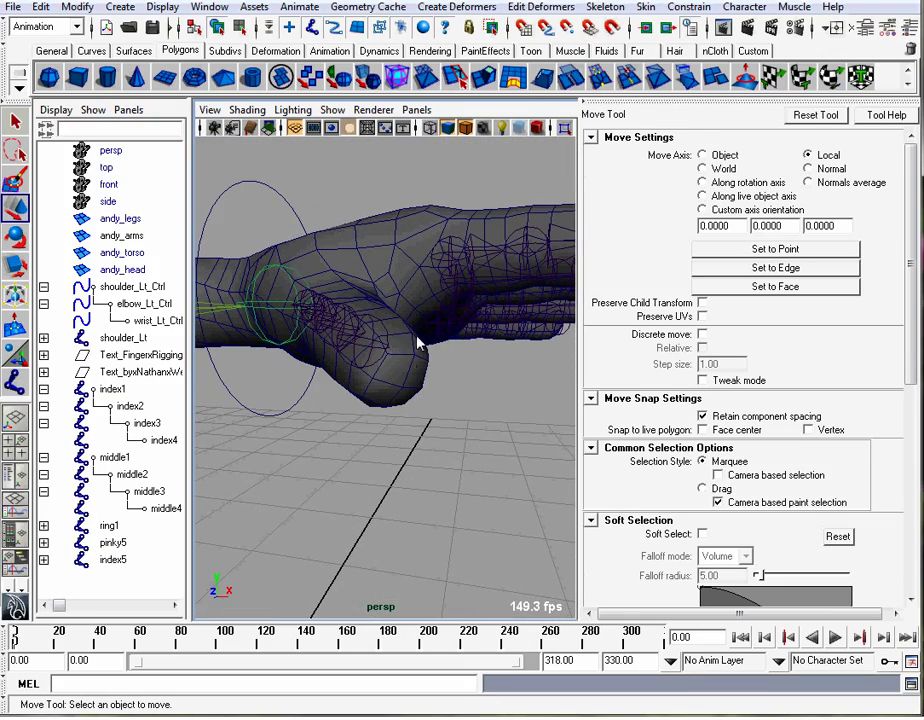
left_click_drag(378, 366, 290, 290, "alt")
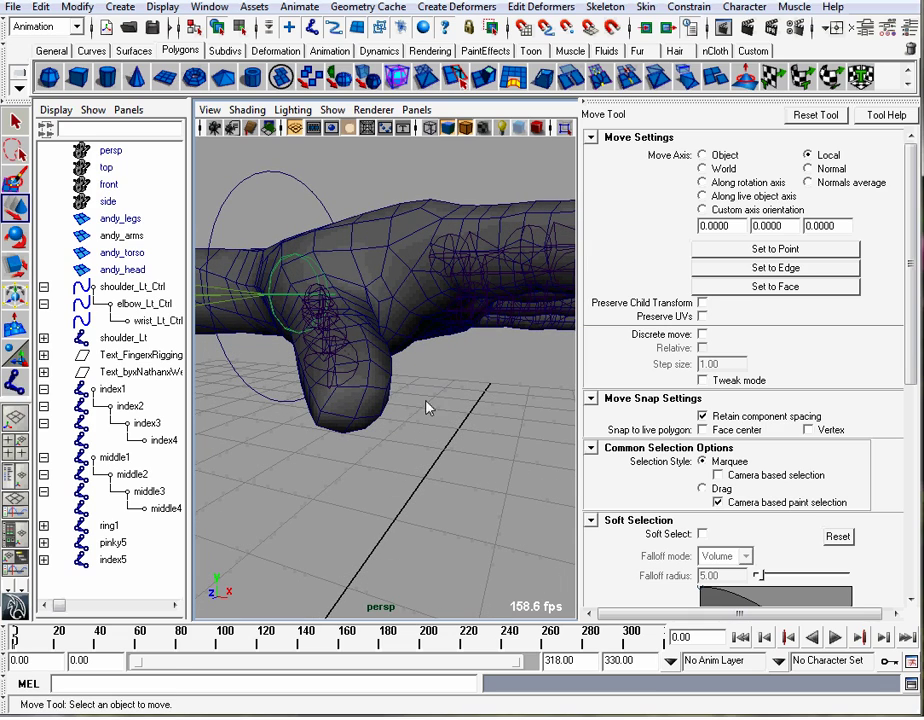
left_click_drag(428, 406, 316, 367, "alt")
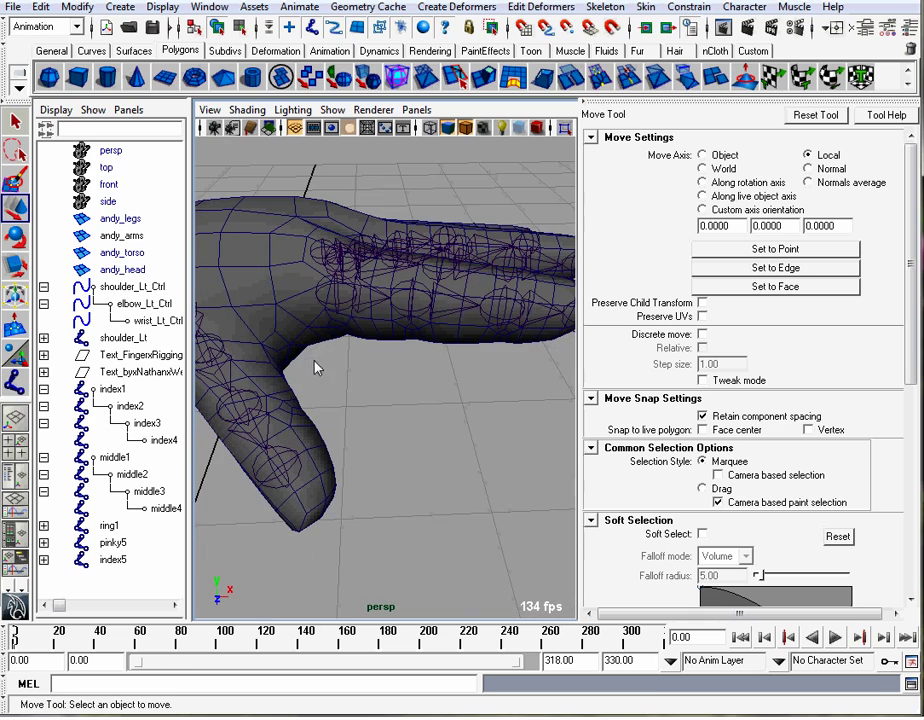
left_click(340, 292)
left_click(146, 426, "shift")
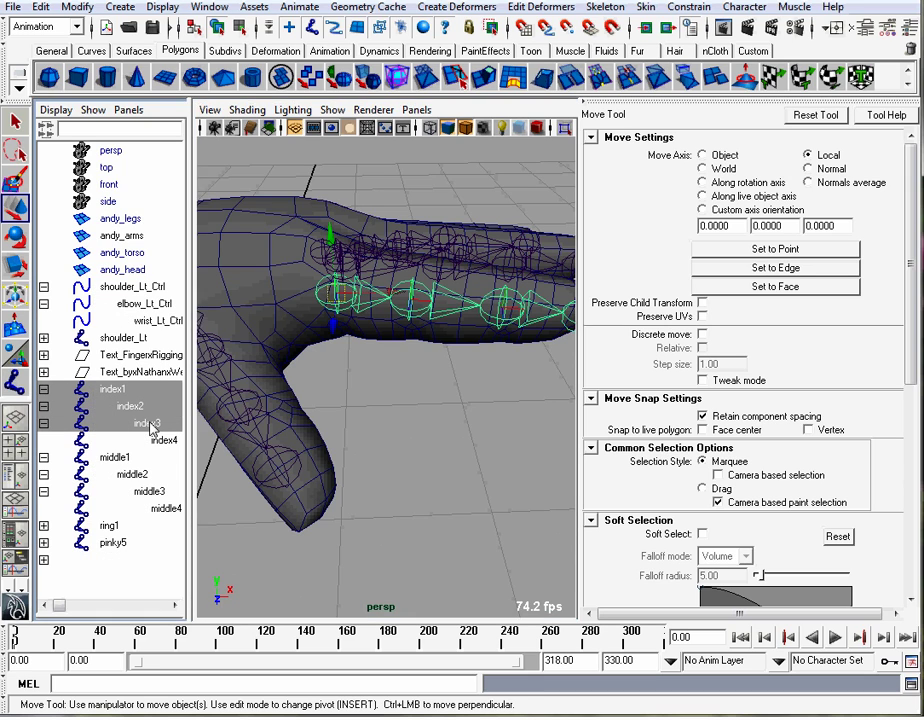
left_click_drag(397, 347, 344, 232, "alt")
key("e")
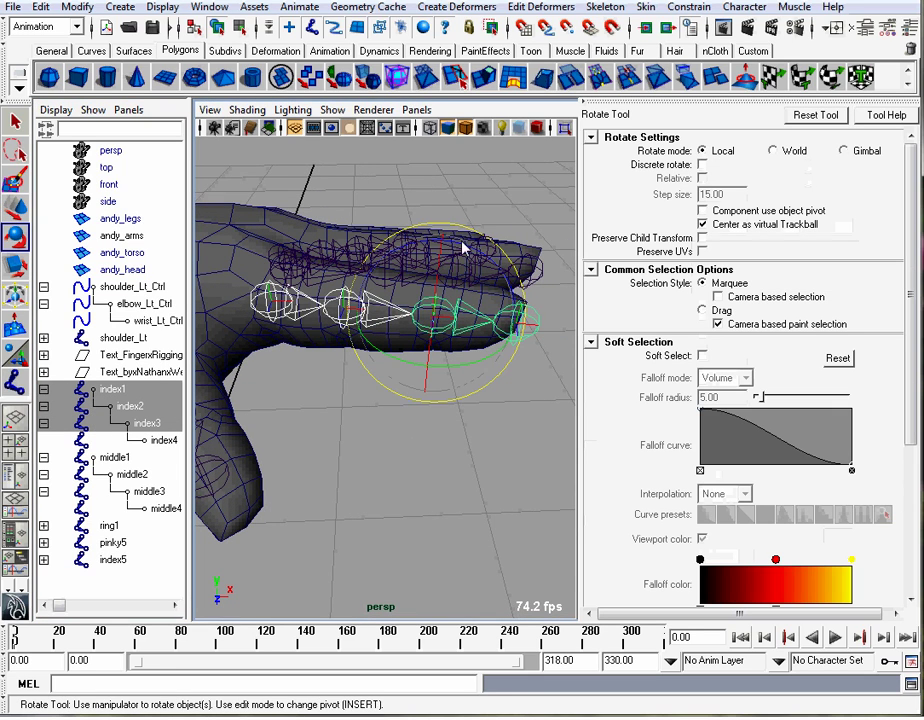
left_click_drag(463, 247, 533, 305)
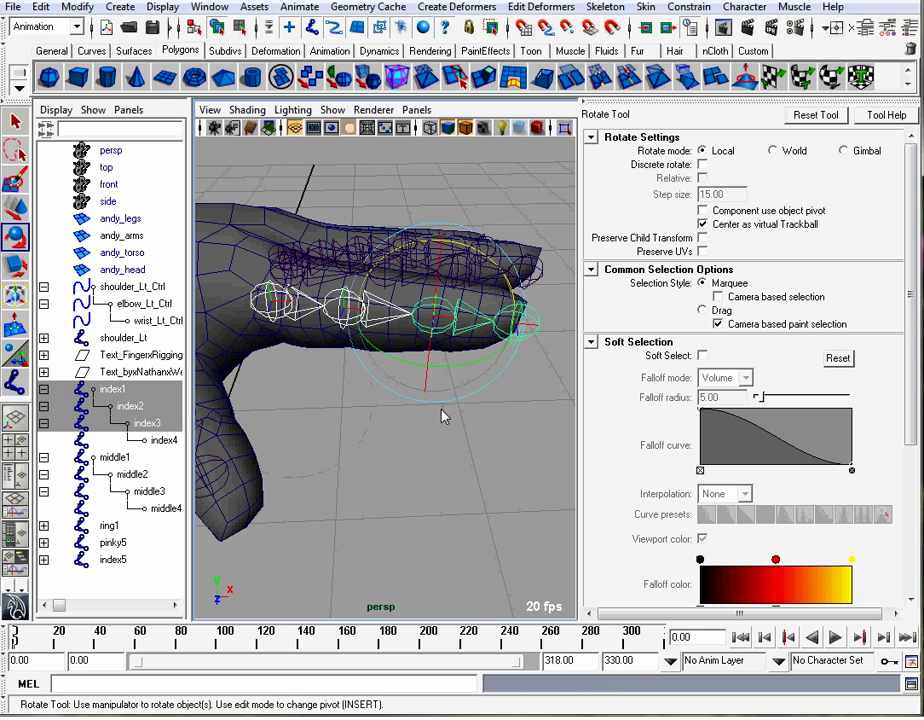
left_click(445, 412)
Expand the index5 hierarchy and try rotating its joints together to check the thumb's bend direction
middle_click_drag(270, 316, 308, 317, "alt")
left_click(254, 305)
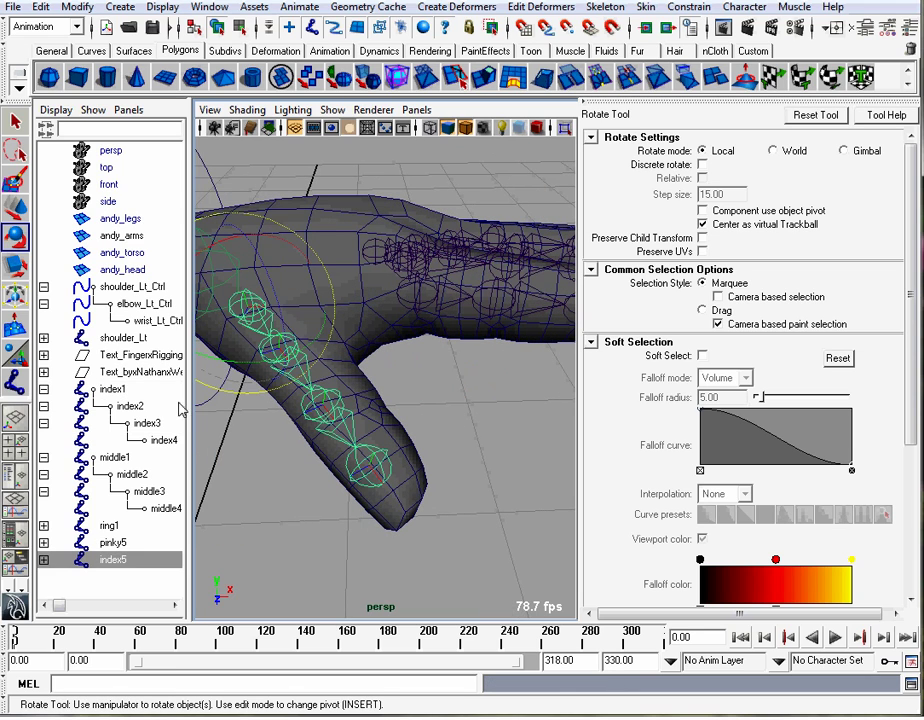
scroll(44, 560, "down", 2)
scroll(44, 560, "up", 1)
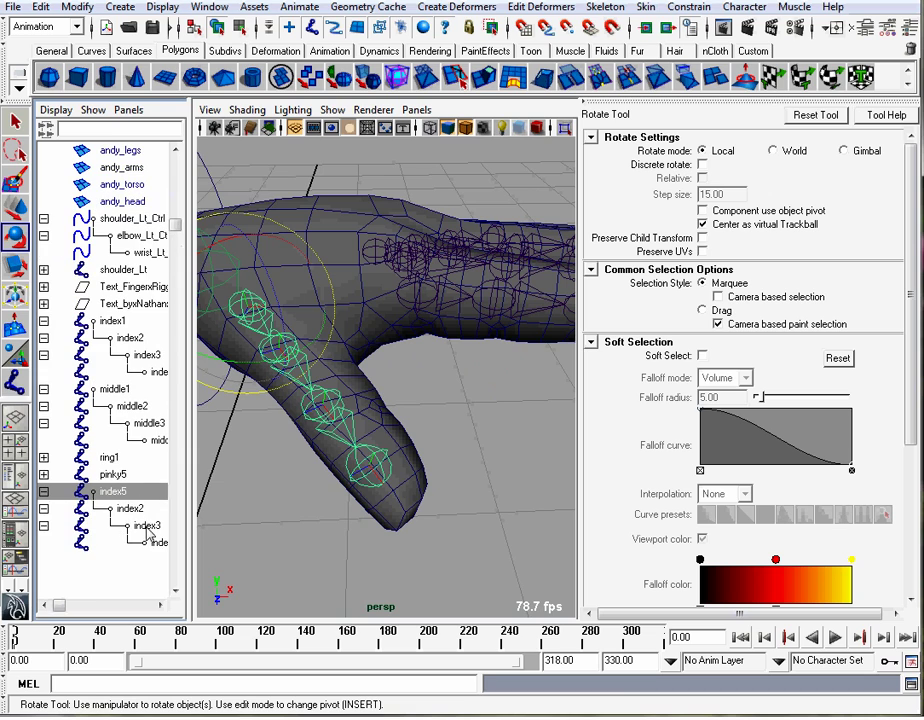
left_click(305, 410)
left_click_drag(361, 351, 379, 421)
left_click(440, 372)
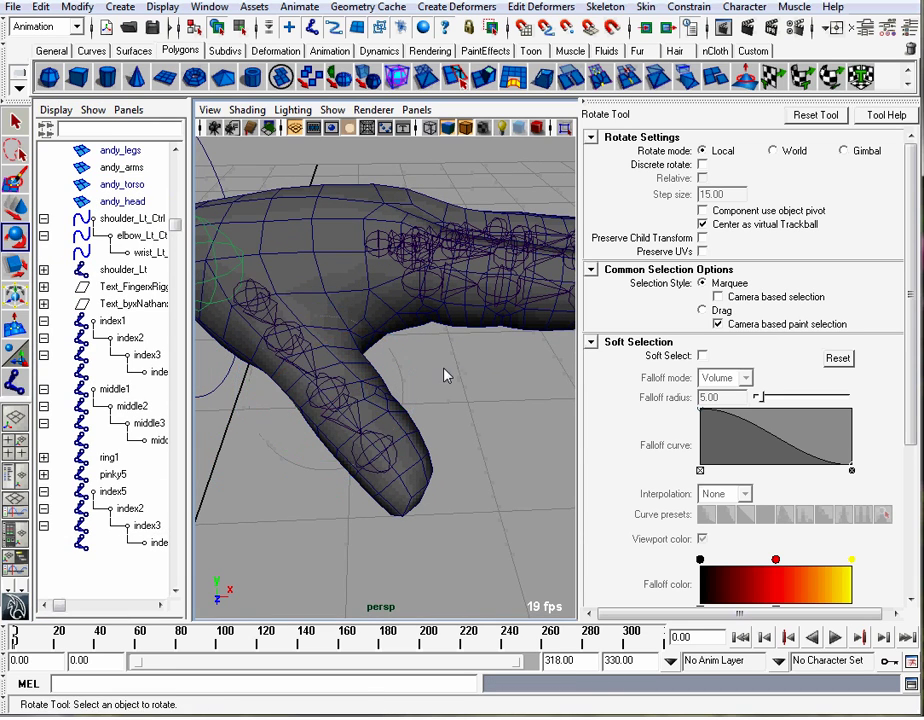
Rotate the index5 root joint to twist the chain in line with the thumb's bend direction
left_click_drag(447, 372, 433, 388, "alt")
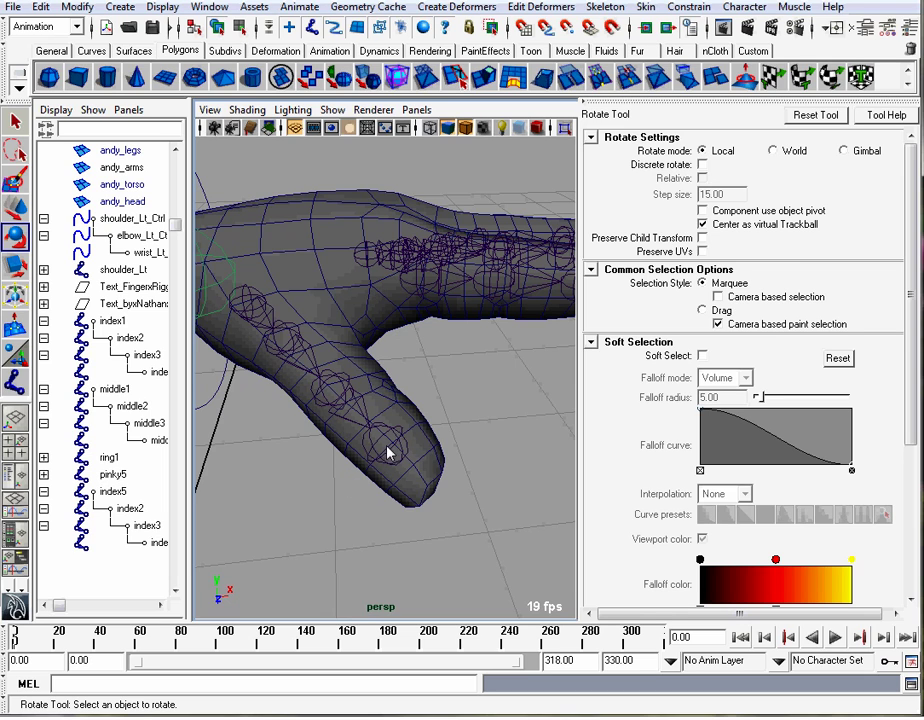
left_click_drag(395, 434, 327, 300, "alt")
left_click(287, 293)
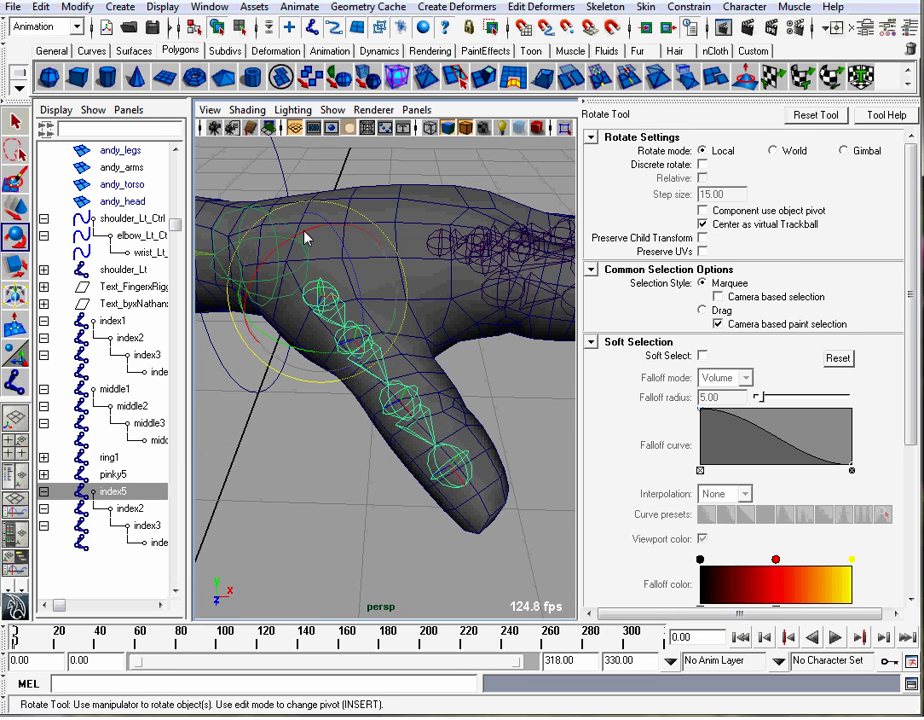
left_click_drag(305, 230, 352, 258)
left_click_drag(280, 260, 282, 266)
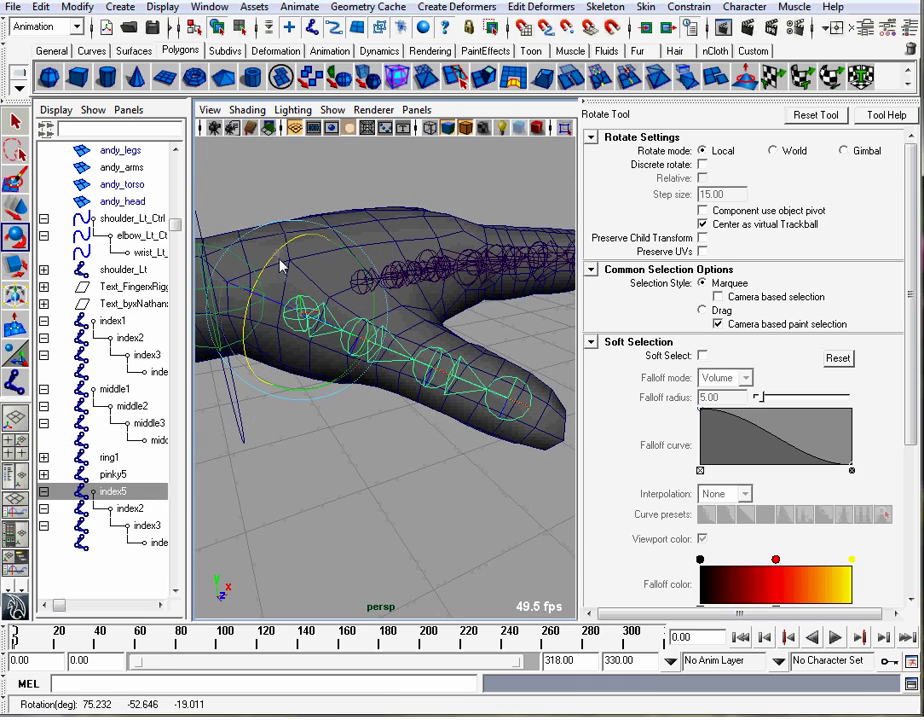
left_click_drag(327, 248, 450, 382, "alt")
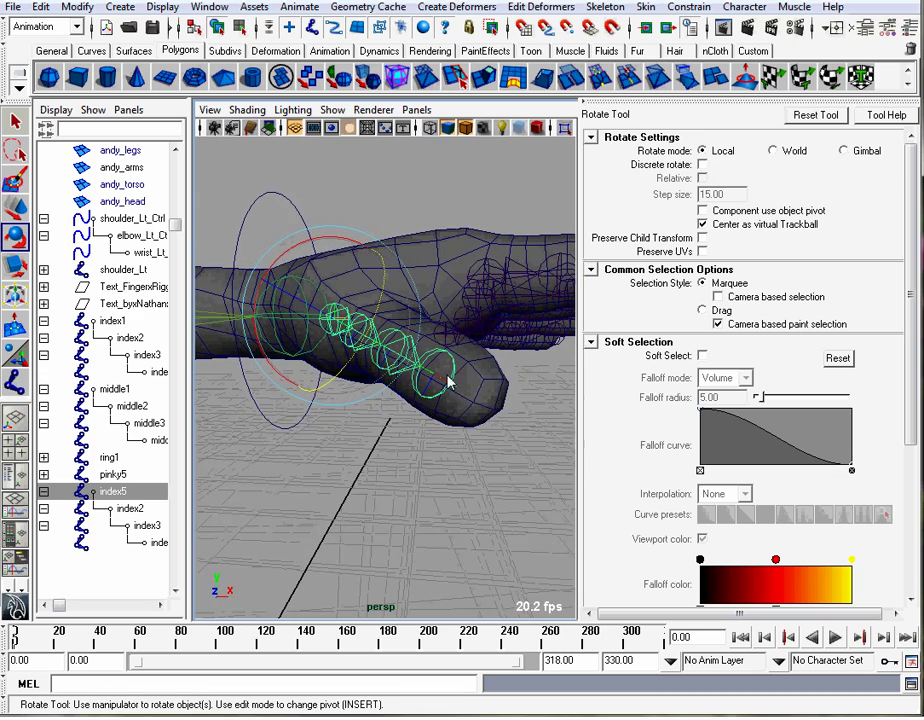
left_click_drag(373, 351, 474, 398, "alt")
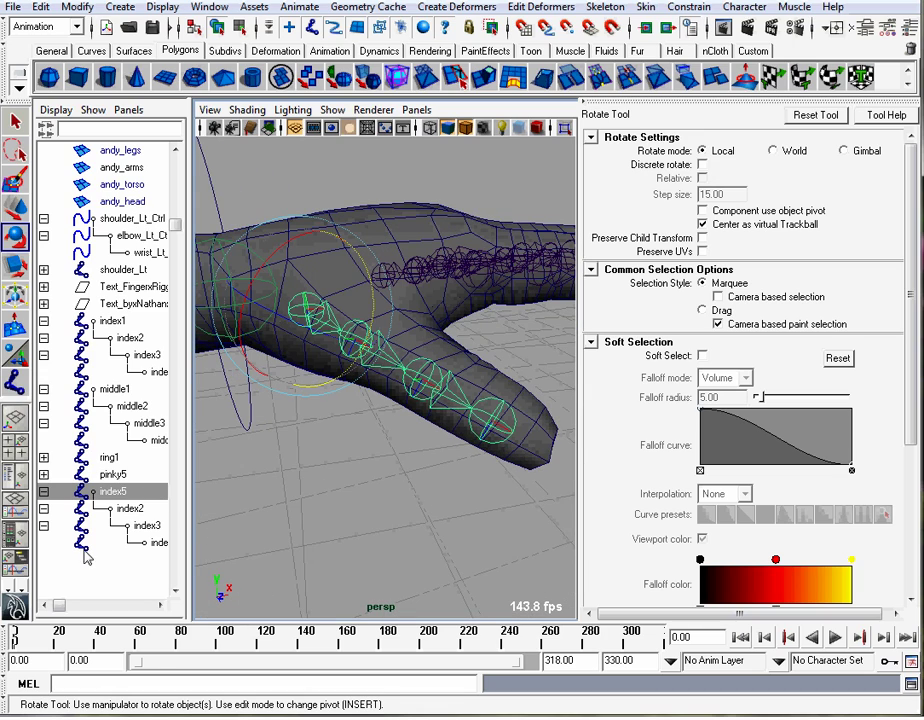
Try bending the thumb with index5 and its index2 and index3 child joints selected together
left_click(146, 525, "shift")
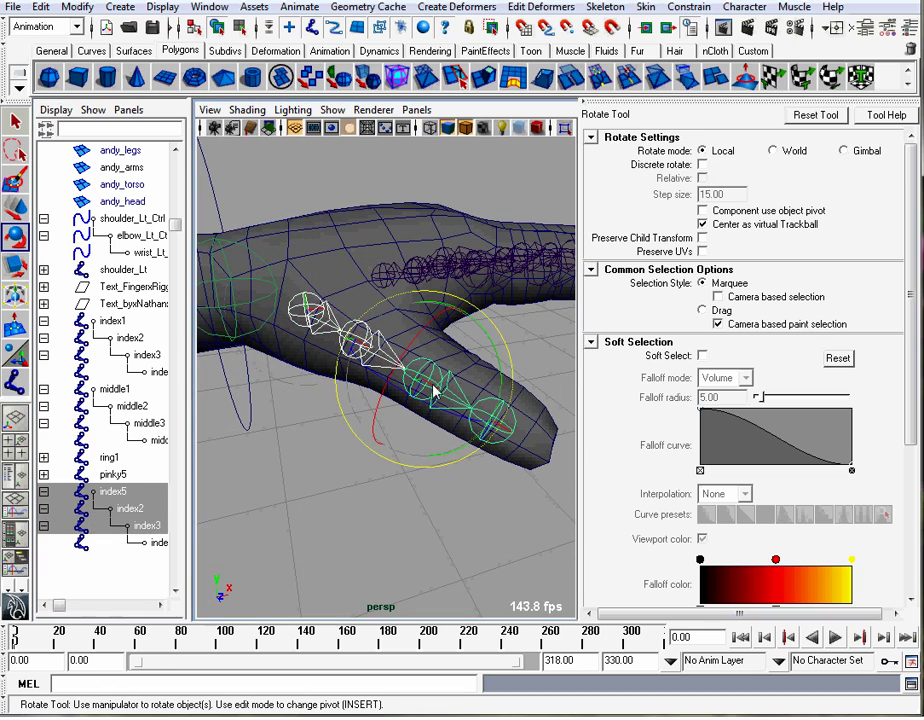
left_click_drag(430, 403, 472, 478, "alt")
left_click(470, 470)
middle_click_drag(434, 432, 433, 430, "alt")
left_click_drag(416, 439, 361, 460, "alt")
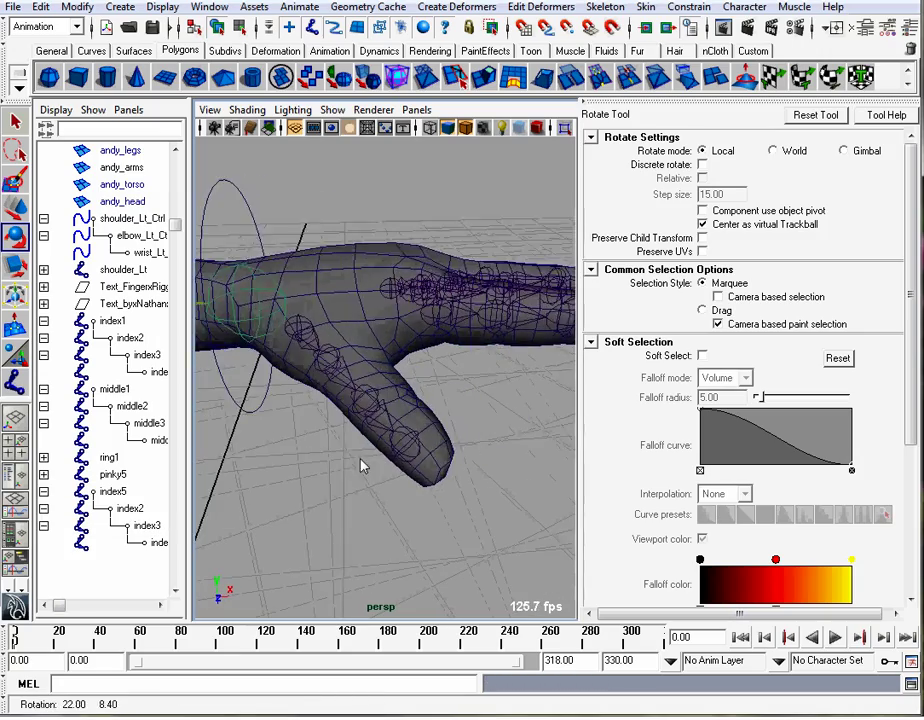
Fine-tune the index5 root joint's rotation so the chain stays centred inside the thumb
right_click_drag(359, 460, 482, 434, "alt")
left_click_drag(480, 429, 383, 254, "alt")
left_click(350, 238)
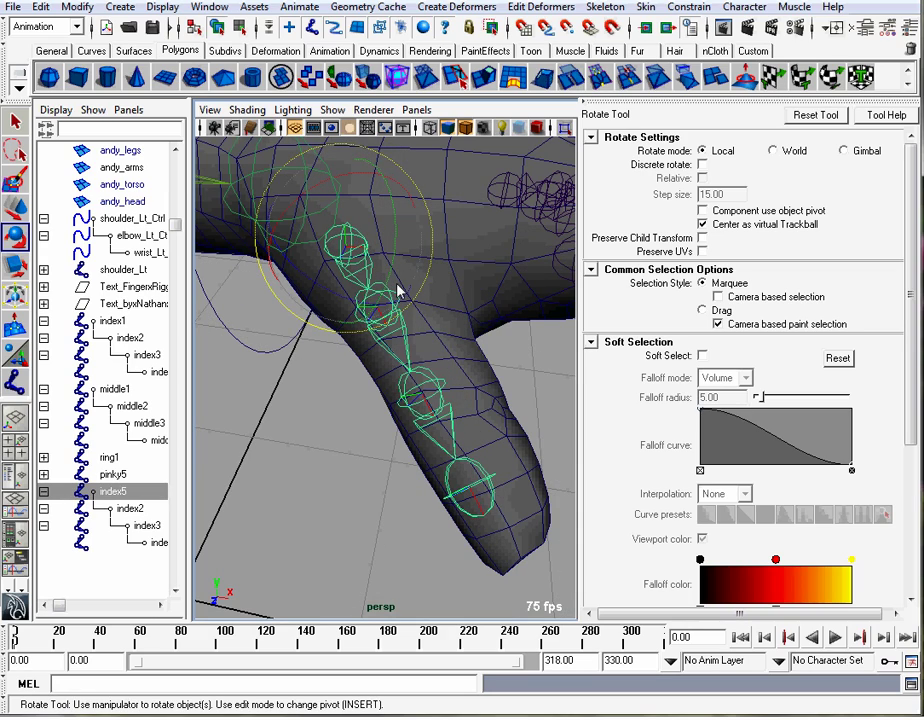
left_click_drag(312, 282, 245, 267)
middle_click_drag(316, 299, 316, 297, "alt")
left_click_drag(316, 299, 328, 305, "alt")
Slide the thumb chain's index3 joint outward along the thumb to line up with its knuckle
left_click(464, 479)
left_click(383, 386)
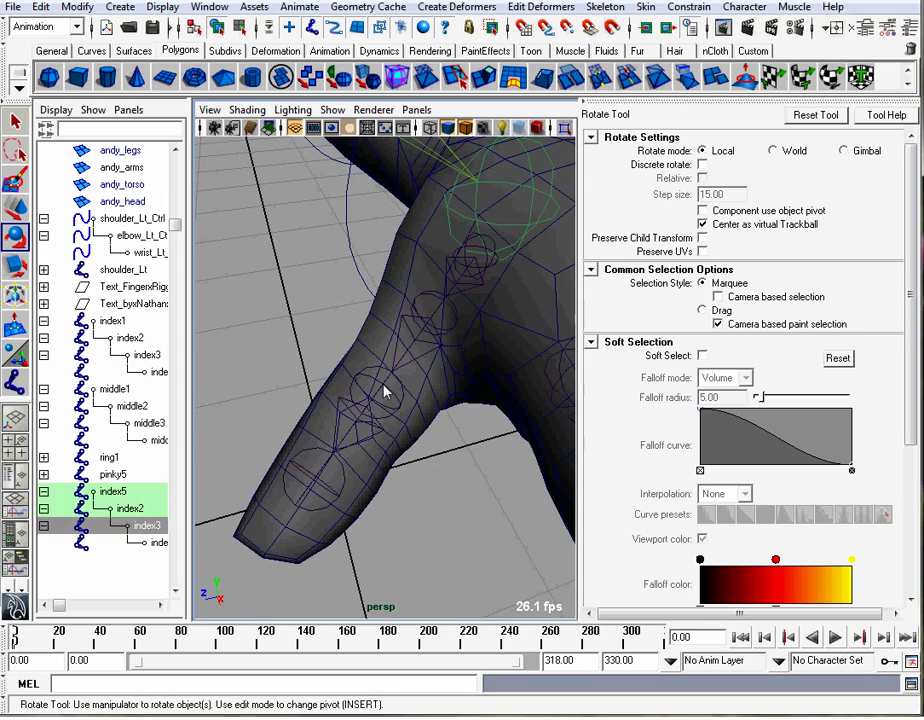
left_click_drag(384, 386, 424, 381, "alt")
left_click_drag(524, 473, 487, 488, "alt")
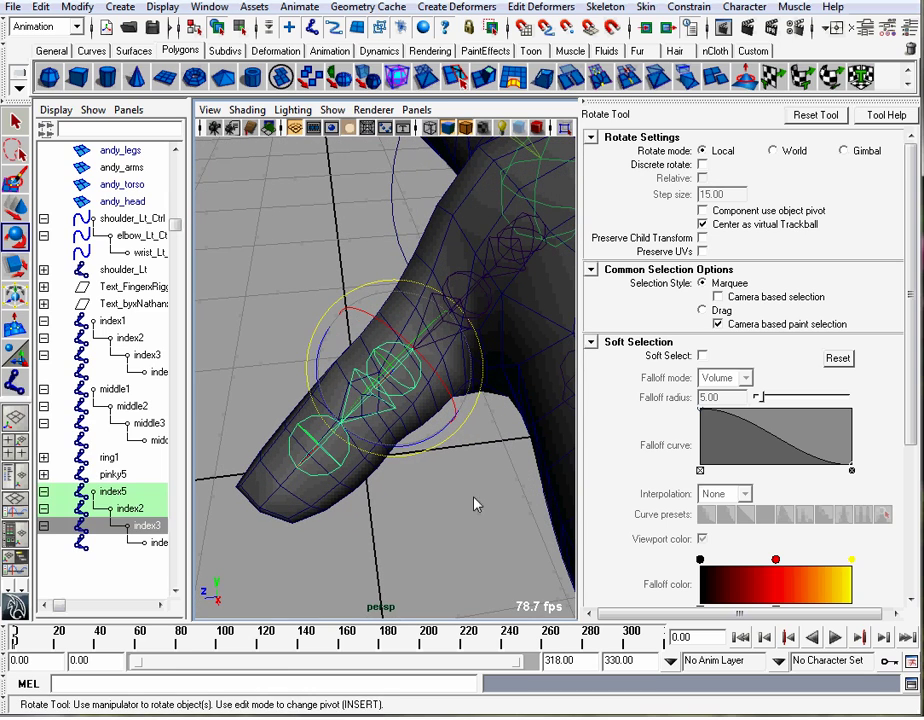
left_click(474, 501)
left_click(405, 373)
key("w")
left_click_drag(377, 423, 518, 404)
Replace "index" with "thumb" in all joint names of the index5 hierarchy using Search and Replace Names
left_click(44, 526)
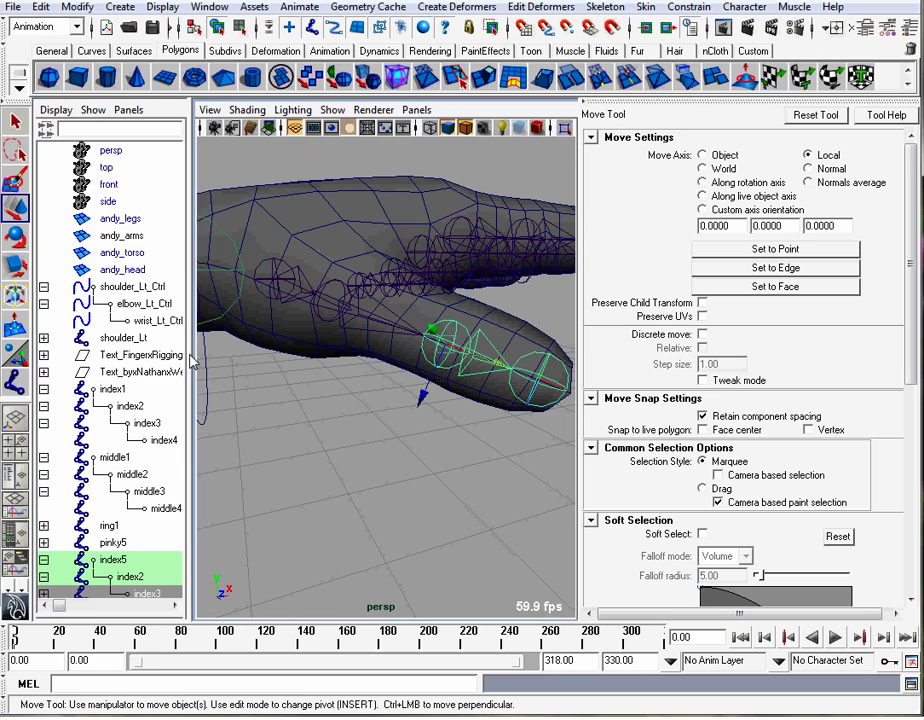
left_click_drag(190, 360, 222, 380)
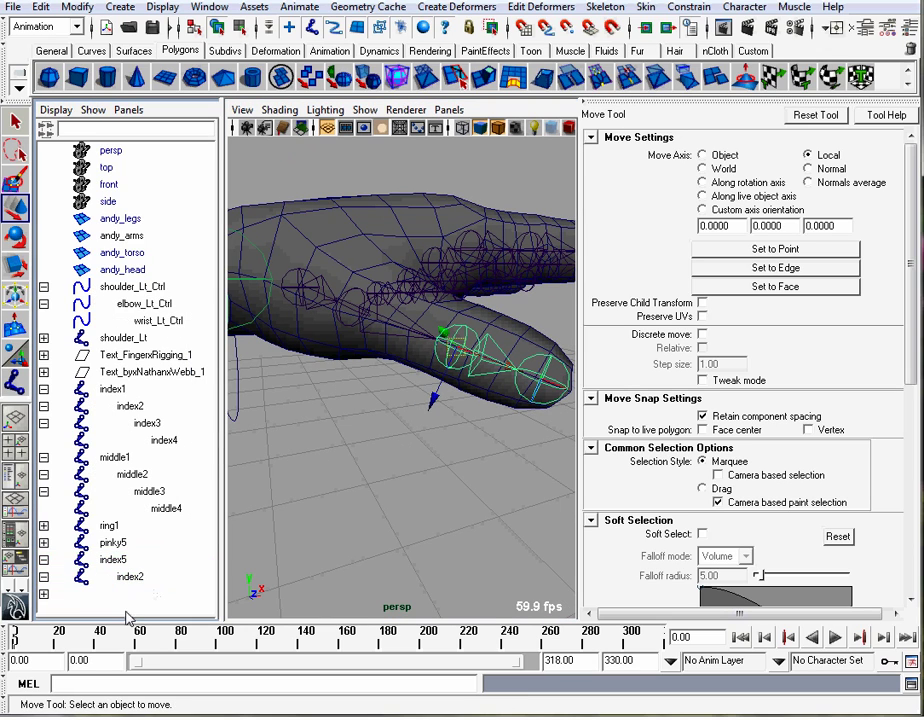
left_click(130, 561)
key("space")
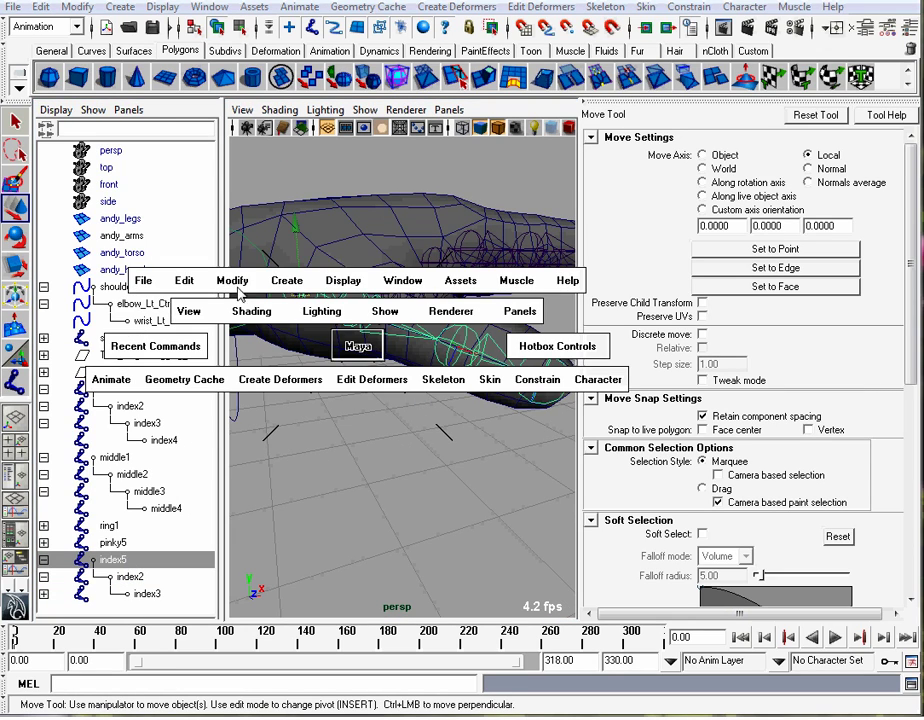
left_click(236, 284)
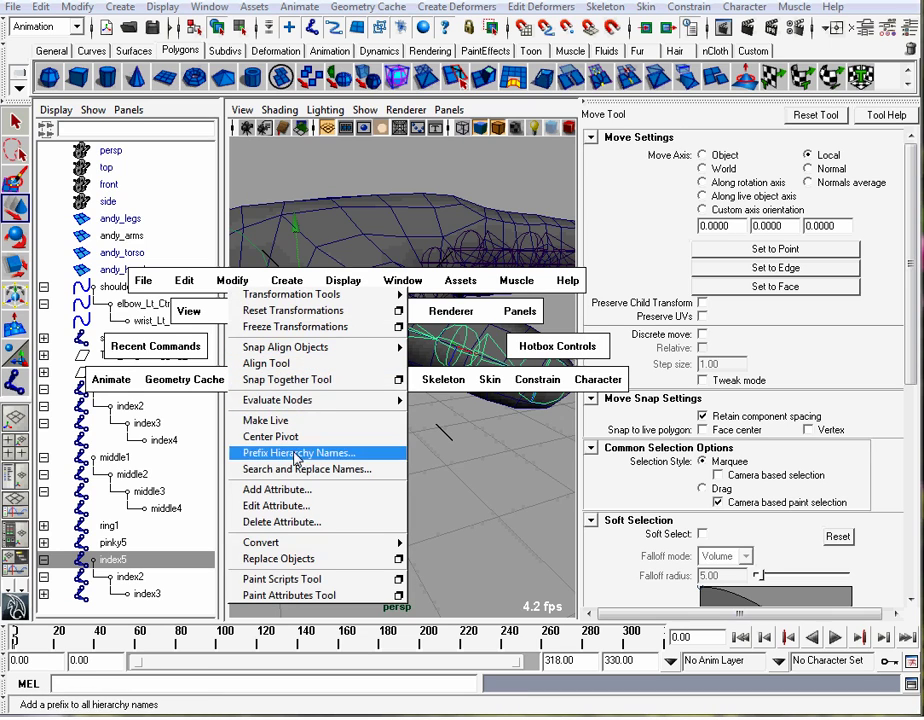
left_click(296, 469)
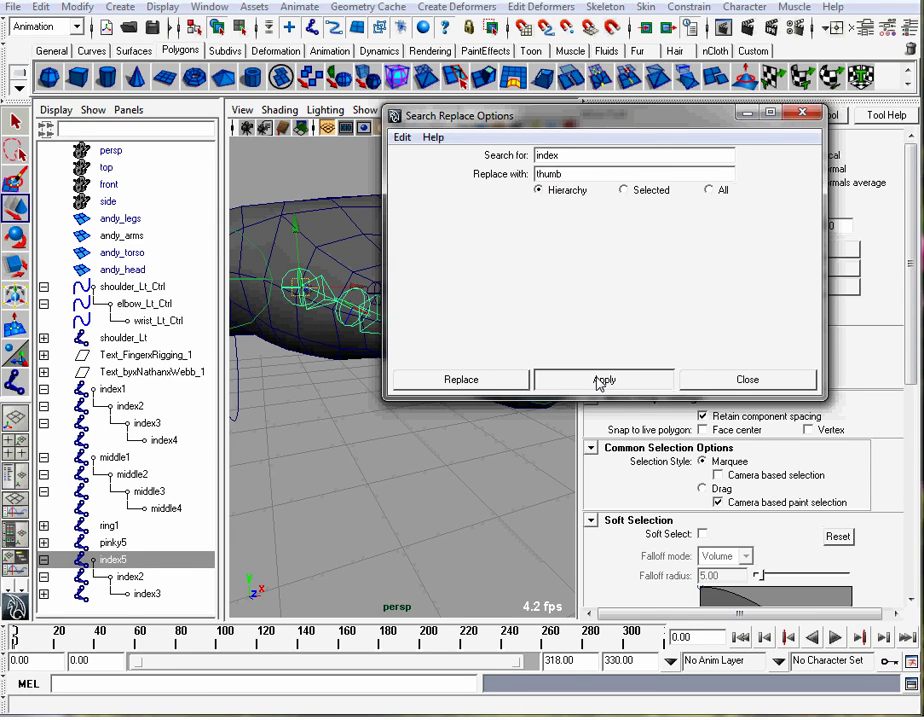
left_click(692, 380)
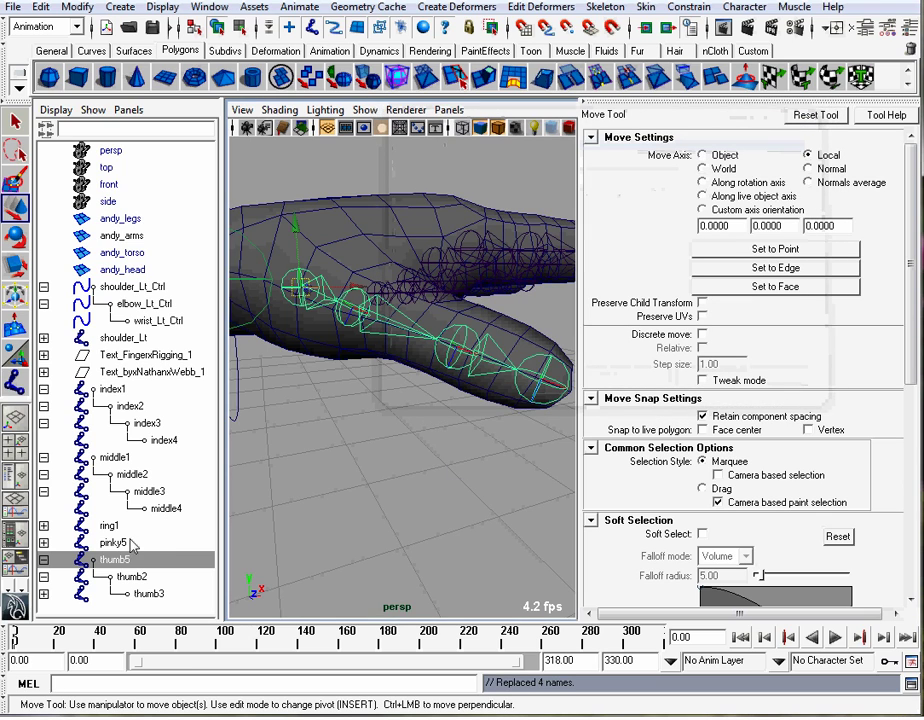
Rename the thumb chain's root joint to thumb1
double_click(120, 560)
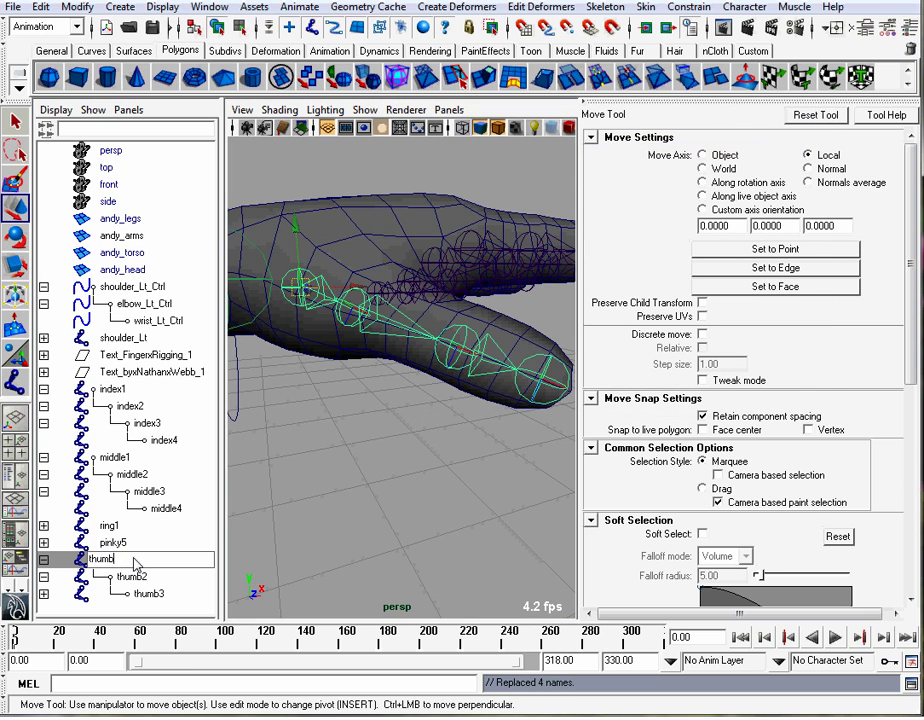
type("thumb1")
key("Return")
Parent the thumb1, pinky5, ring1, middle1 and index1 root joints to the left wrist joint
left_click_drag(377, 415, 350, 446, "alt")
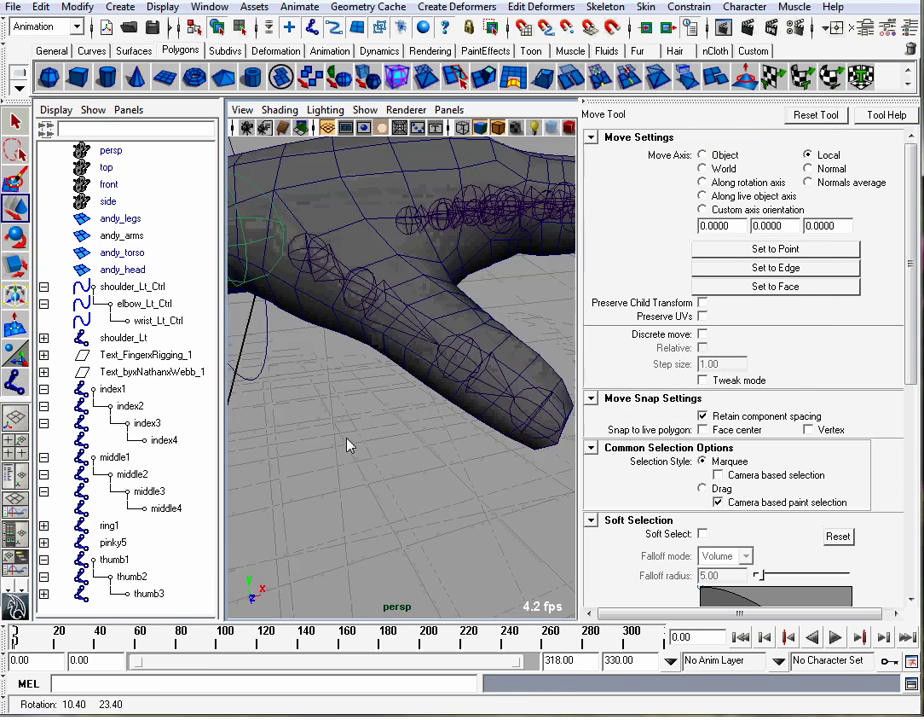
right_click_drag(350, 446, 407, 443, "alt")
left_click_drag(407, 443, 351, 367, "alt")
left_click(350, 365)
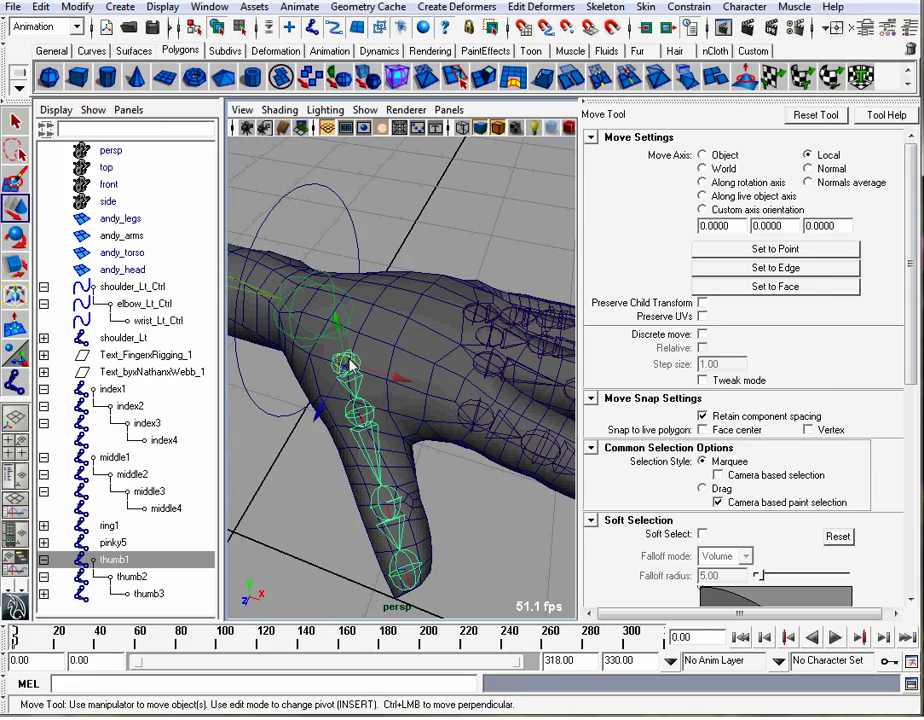
left_click(115, 544, "ctrl")
left_click(111, 527, "ctrl")
left_click(115, 458, "ctrl")
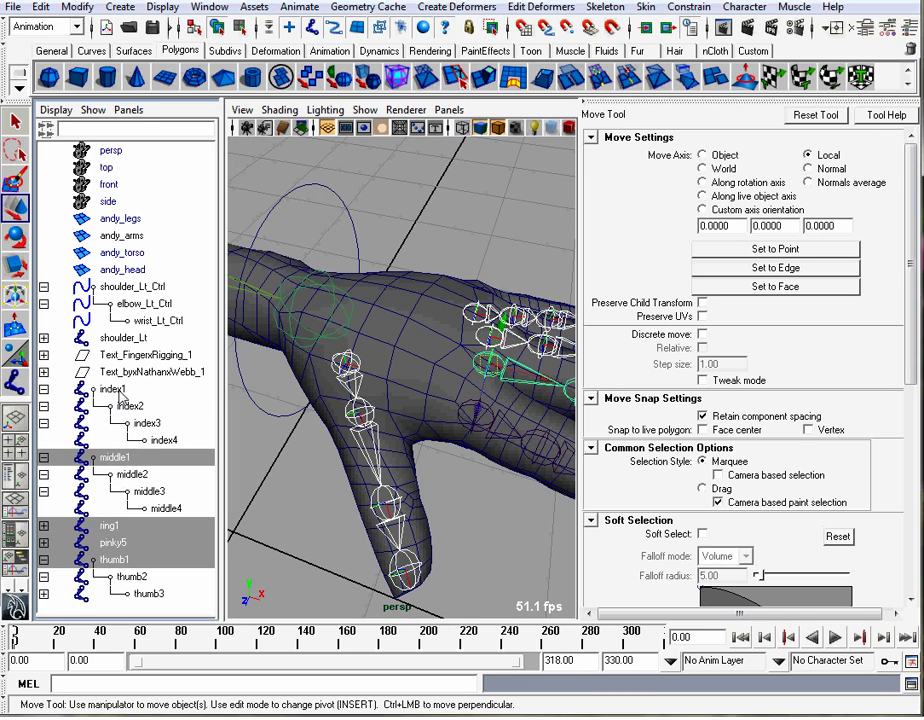
left_click(112, 389, "ctrl")
left_click(340, 305, "shift")
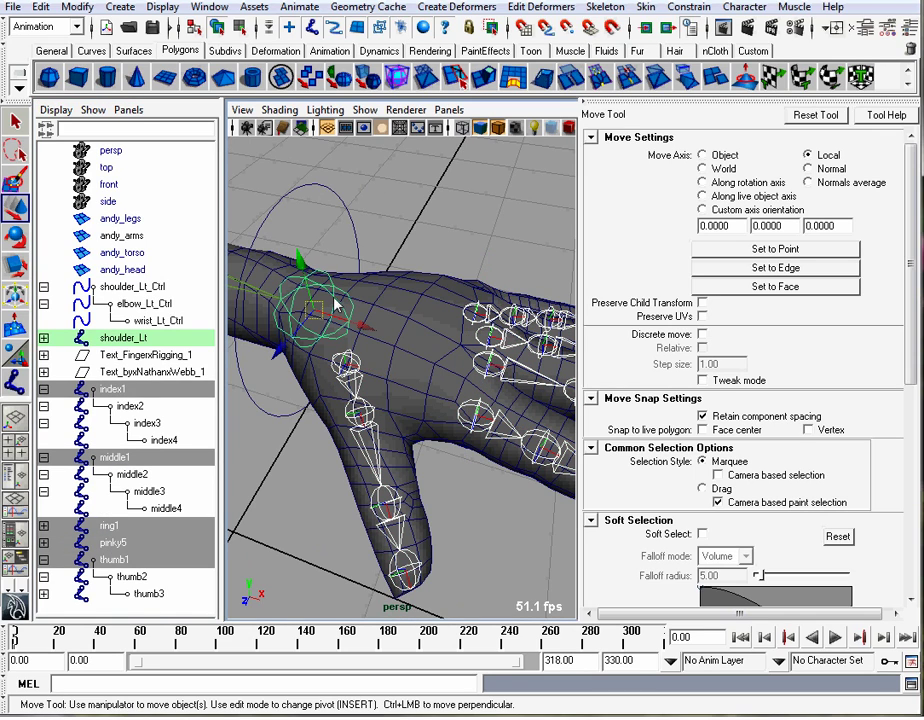
key("p")
left_click(416, 274)
left_click_drag(416, 275, 410, 315, "alt")
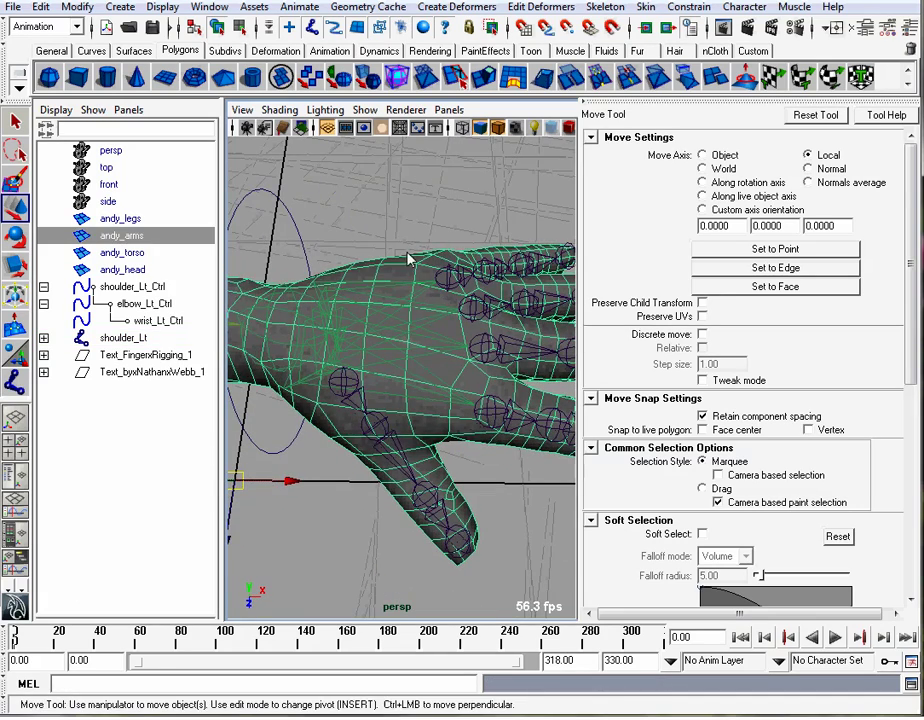
left_click(408, 253)
right_click_drag(365, 278, 381, 291, "alt")
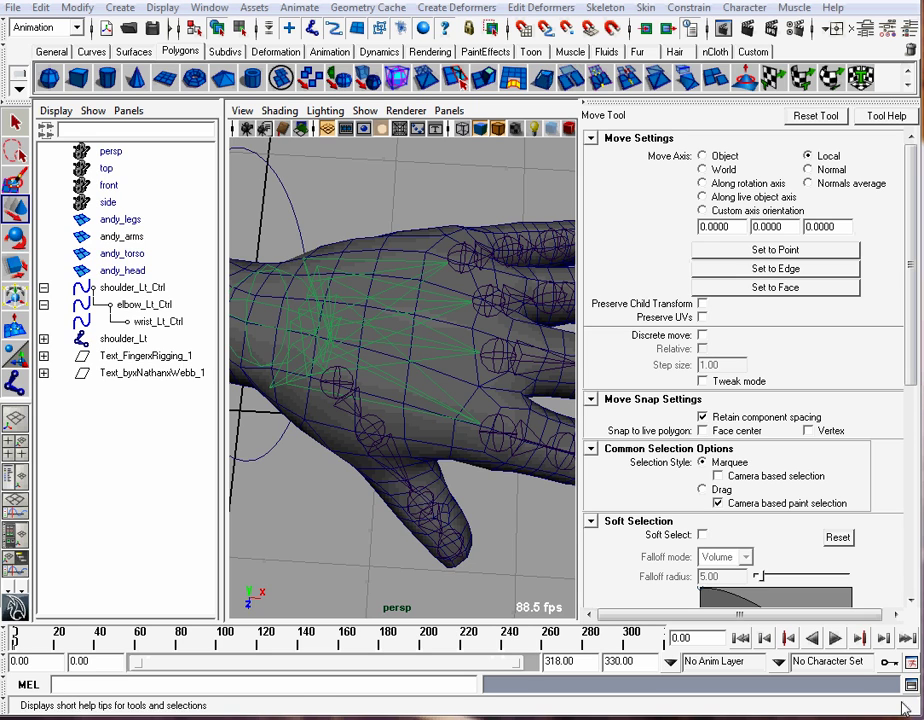
Smooth-bind the andy_arms mesh to the shoulder_Lt joint hierarchy using Closest in hierarchy, max influences 2 and dropoff rate 4.0
right_click_drag(428, 204, 256, 212, "alt")
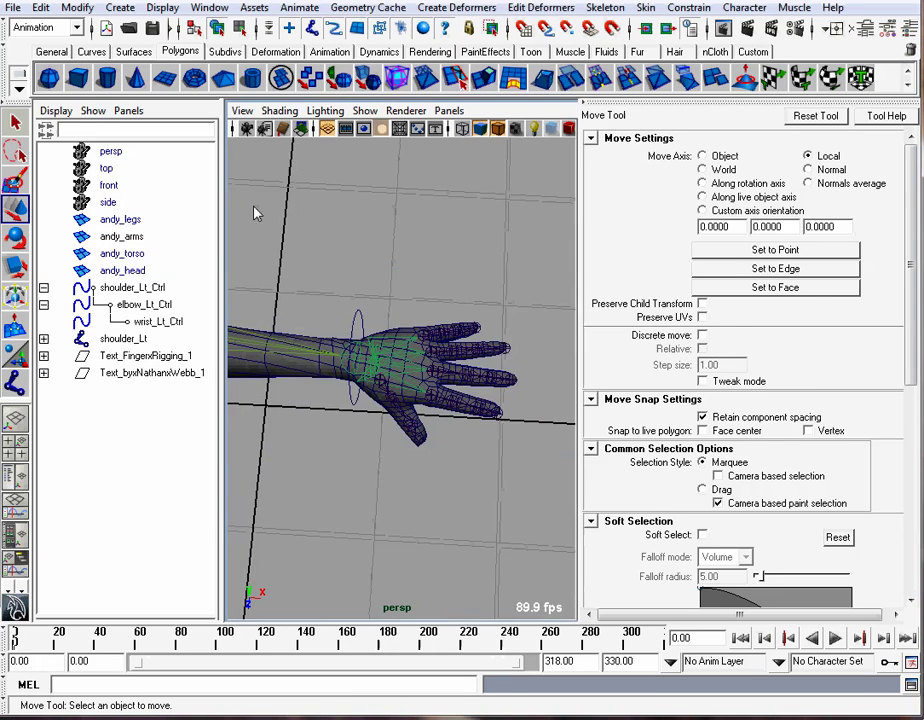
left_click_drag(256, 212, 344, 239, "alt")
right_click_drag(344, 239, 420, 246, "alt")
middle_click_drag(420, 246, 514, 298, "alt")
left_click(310, 353)
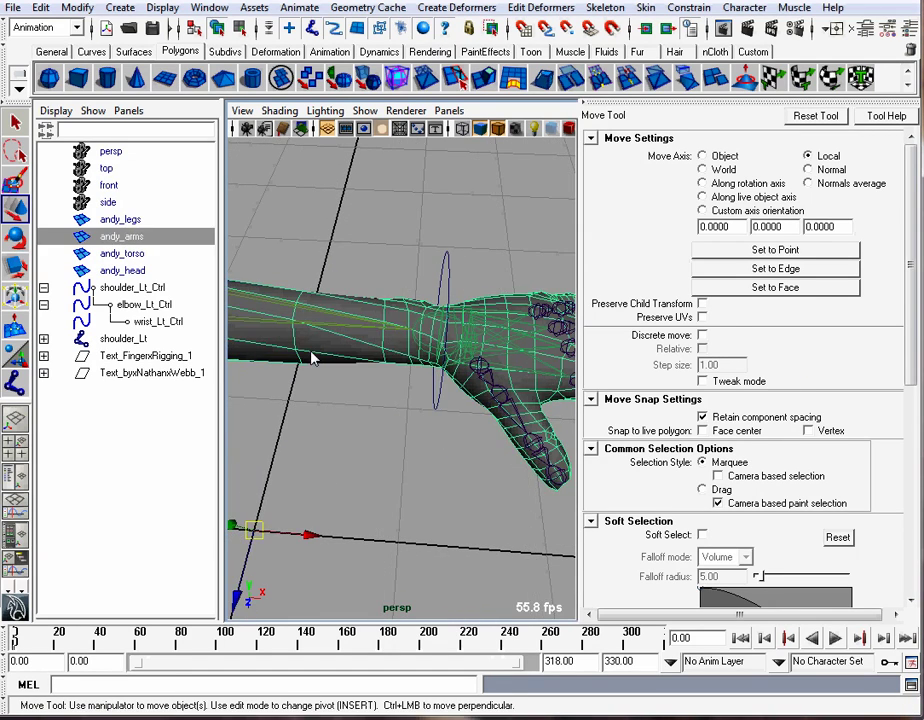
scroll(312, 376, "down", 5)
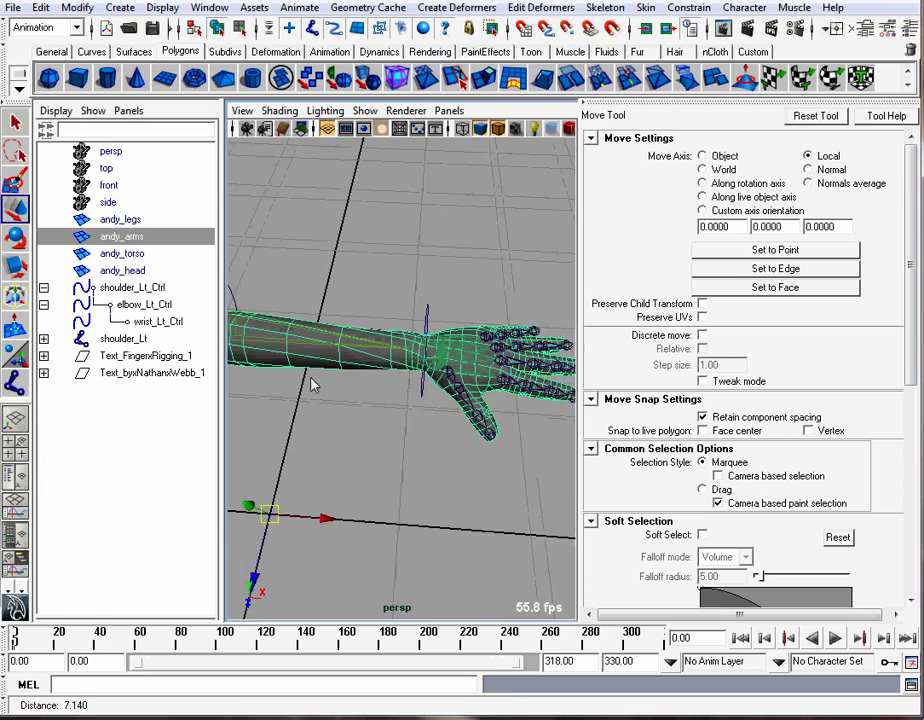
left_click(120, 340, "ctrl")
middle_click_drag(331, 295, 440, 285, "alt")
left_click_drag(440, 285, 372, 285, "alt")
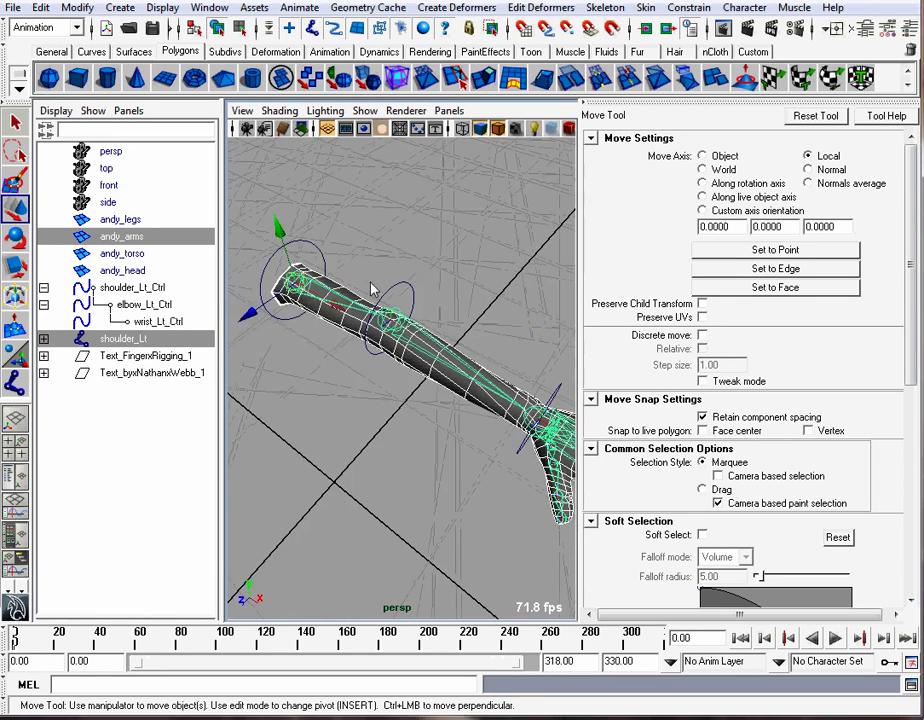
scroll(390, 292, "down", 1)
key("space")
left_click(539, 333)
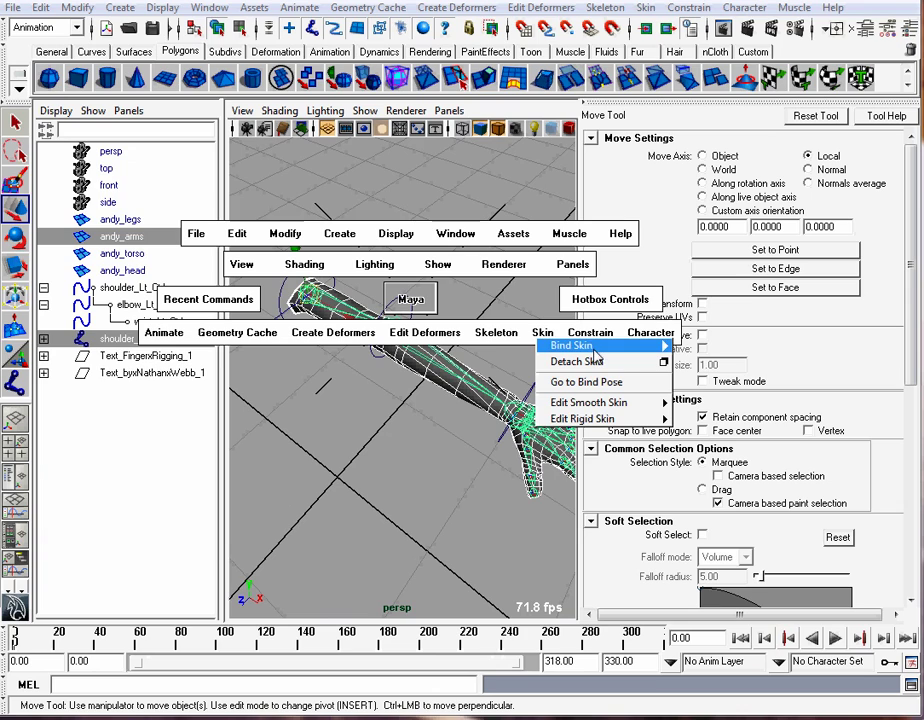
mouse_move(595, 346)
left_click(724, 345)
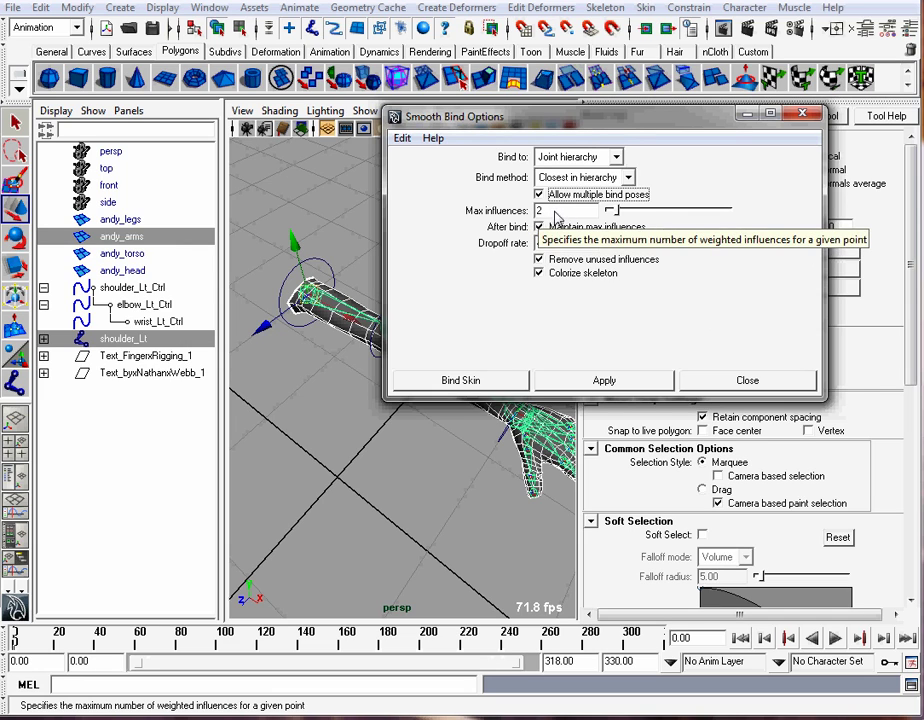
left_click(603, 380)
left_click(766, 382)
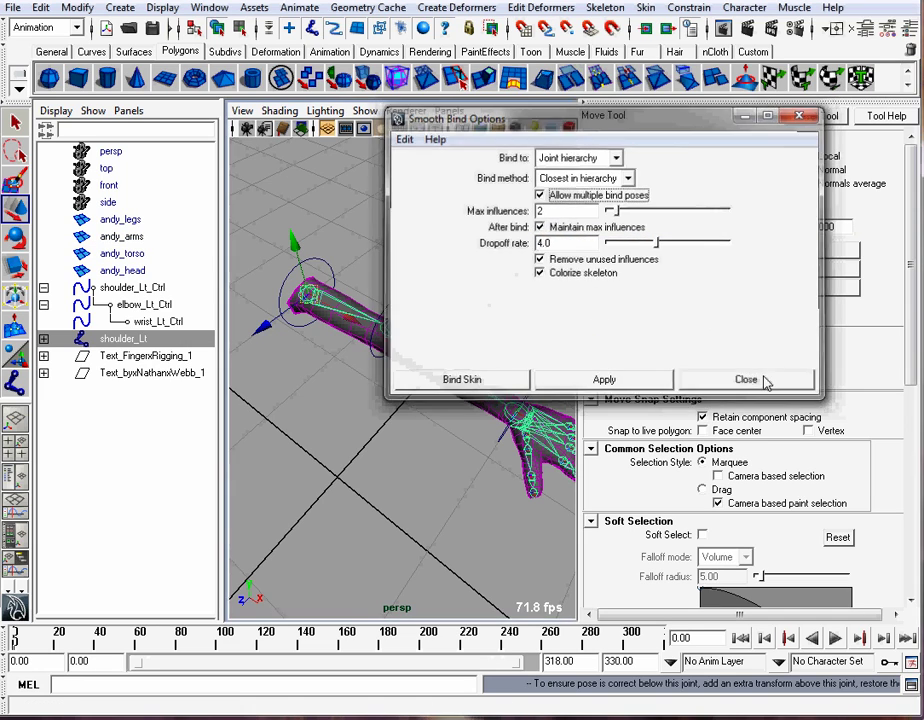
Test the skin binding by rotating wrist_Lt_Ctrl, undo the rotation and deselect the control
left_click(435, 274)
left_click_drag(435, 274, 404, 250, "alt")
right_click_drag(404, 250, 458, 257, "alt")
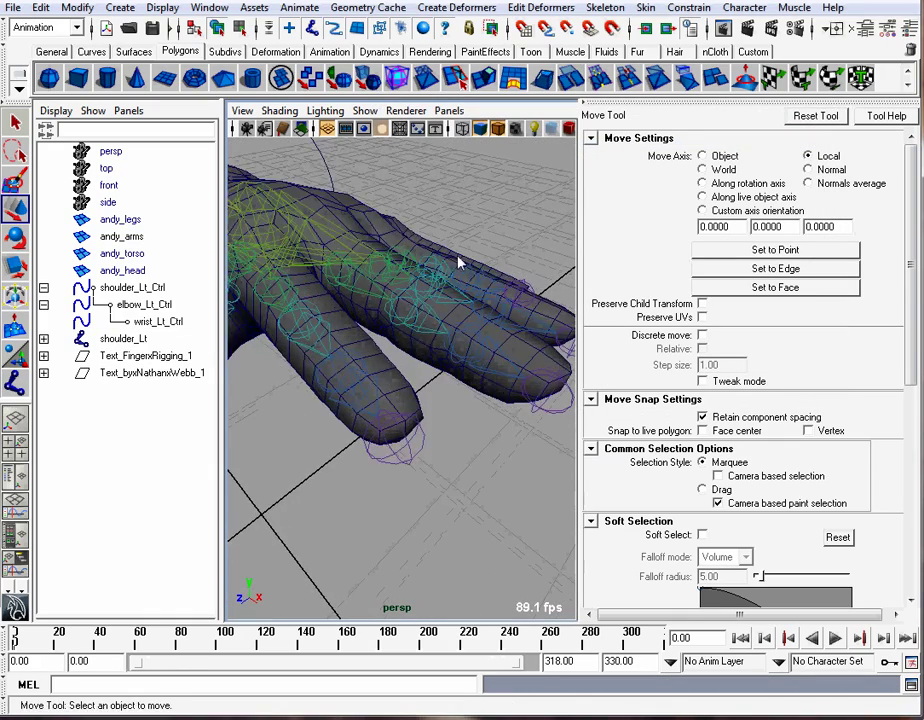
left_click_drag(458, 257, 492, 312, "alt")
right_click_drag(492, 312, 446, 332, "alt")
left_click(412, 287)
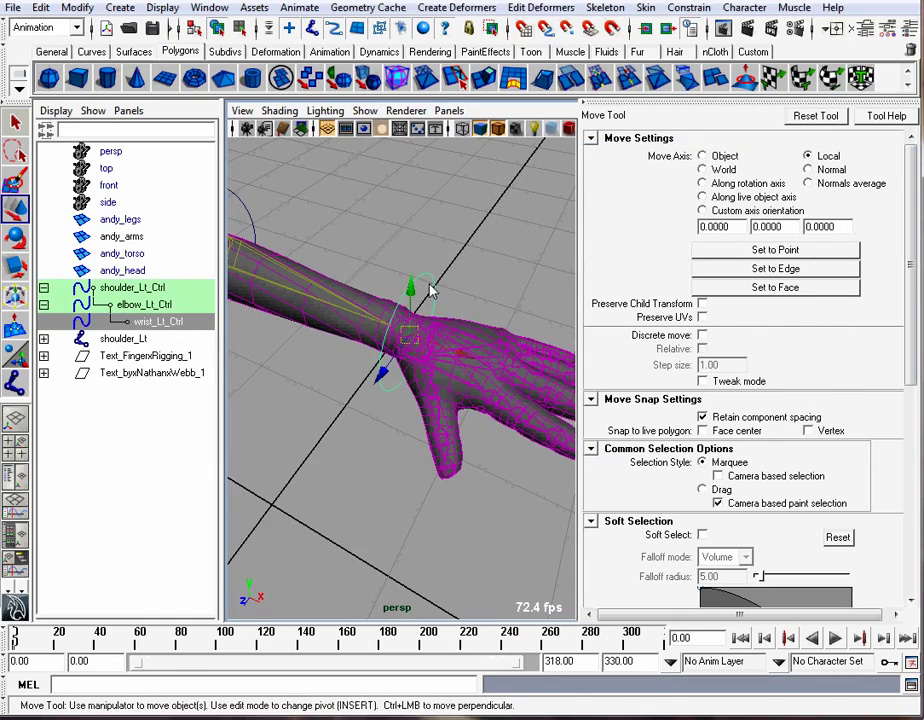
key("e")
left_click_drag(415, 285, 434, 310)
key("ctrl+z")
left_click(484, 252)
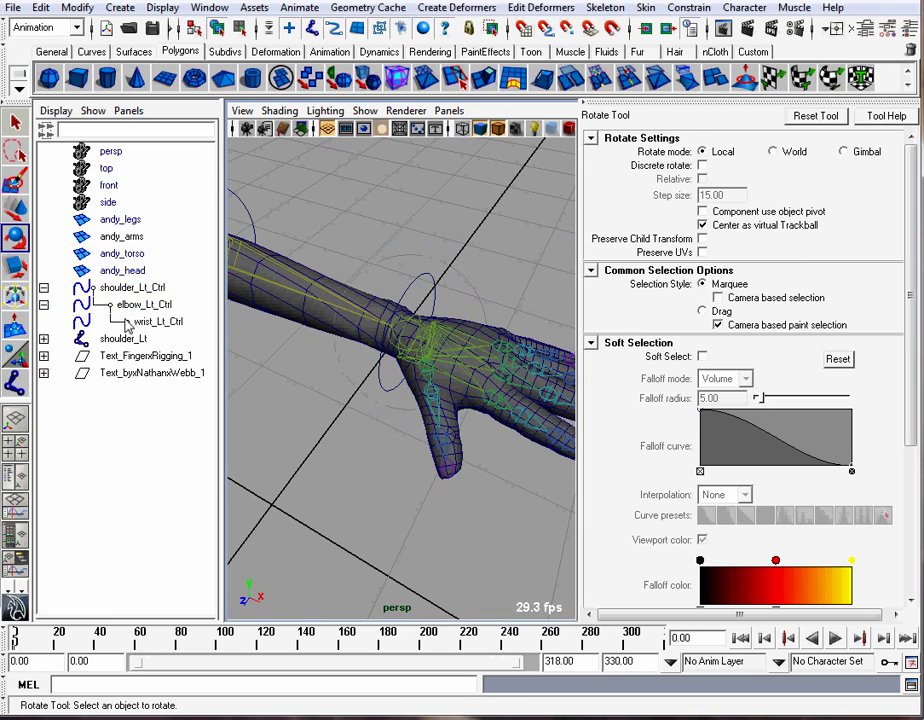
Expand the entire shoulder_Lt hierarchy in the Outliner and widen the list so all finger joint names fit
left_click(44, 339, "shift")
scroll(57, 346, "down", 7)
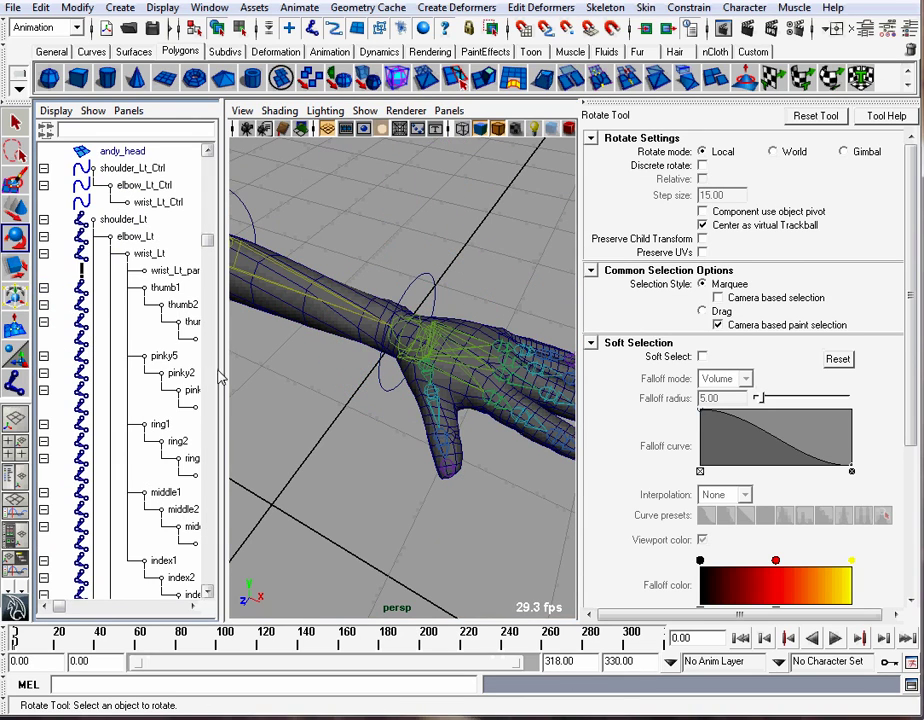
left_click_drag(220, 375, 300, 375)
scroll(200, 380, "down", 1)
Test the index finger's deformation by curling index1 through index3 together, and undo the rotation
left_click(160, 510)
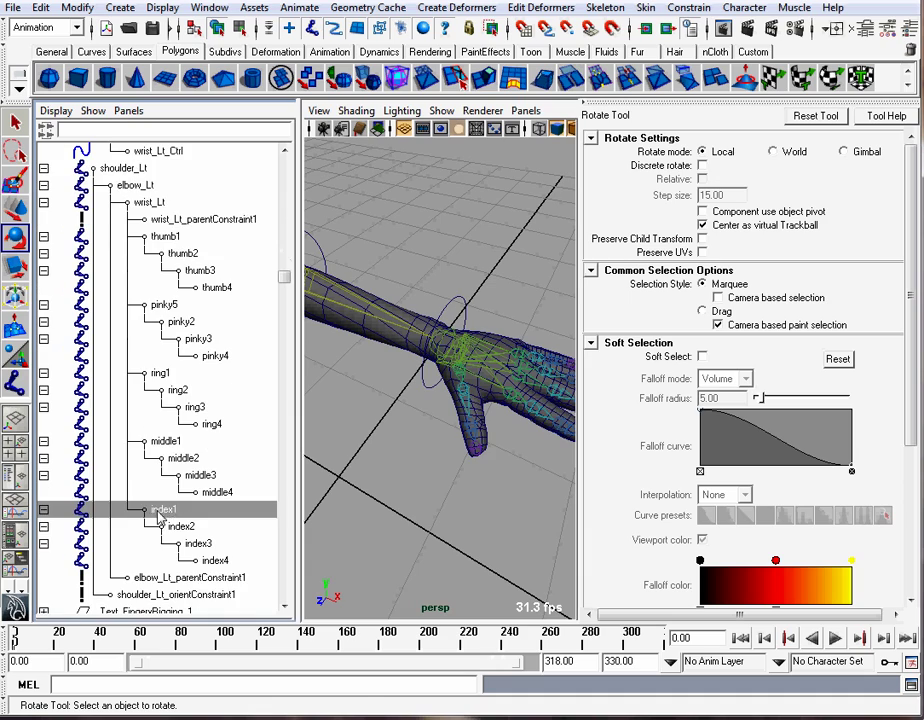
left_click(200, 545, "shift")
middle_click_drag(440, 388, 371, 375, "alt")
right_click_drag(371, 375, 511, 359, "alt")
middle_click_drag(515, 375, 460, 308, "alt")
left_click_drag(460, 308, 467, 305, "alt")
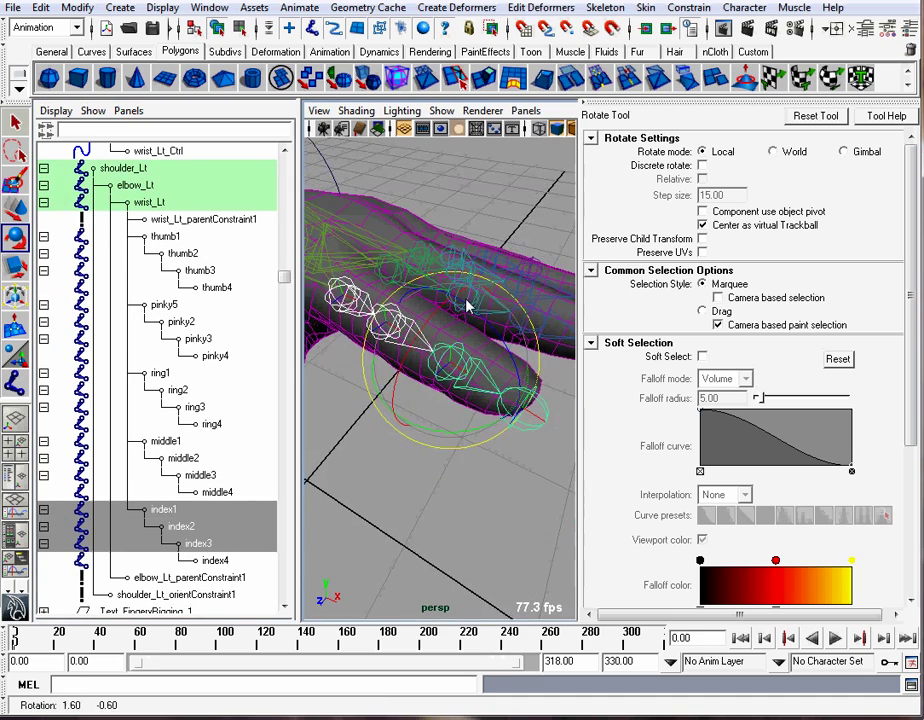
right_click_drag(465, 305, 470, 313, "alt")
left_click_drag(450, 313, 480, 406)
left_click_drag(480, 406, 497, 262, "alt")
key("ctrl+z")
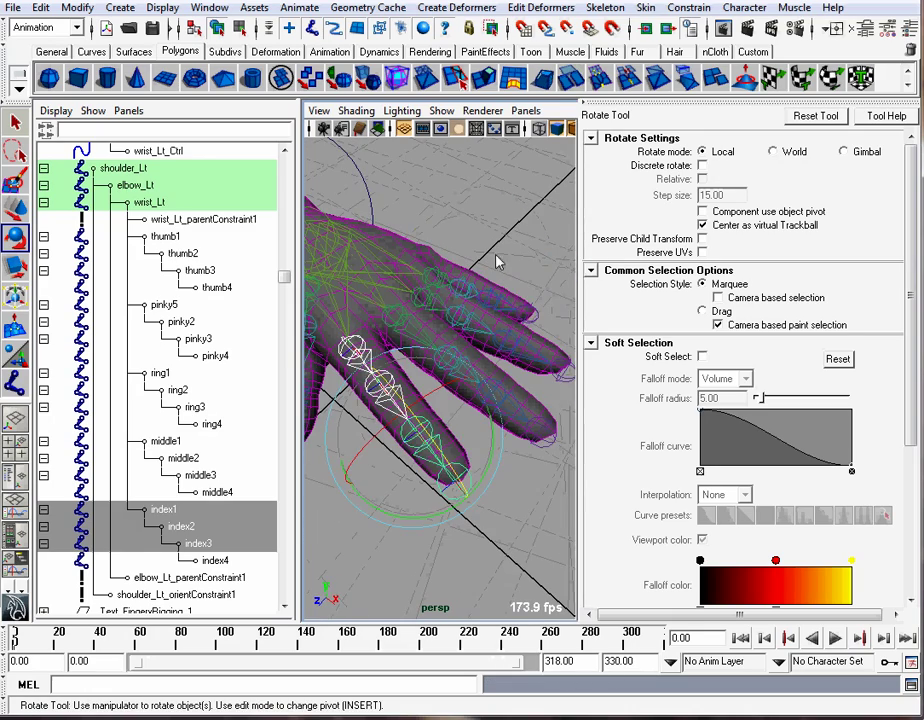
left_click(496, 255)
Test the middle finger's deformation by curling middle1 through middle3 about -30 degrees around local Z, and undo the rotation
right_click_drag(496, 255, 415, 260, "alt")
left_click_drag(415, 260, 438, 289, "alt")
middle_click_drag(438, 289, 442, 316, "alt")
right_click_drag(442, 316, 470, 328, "alt")
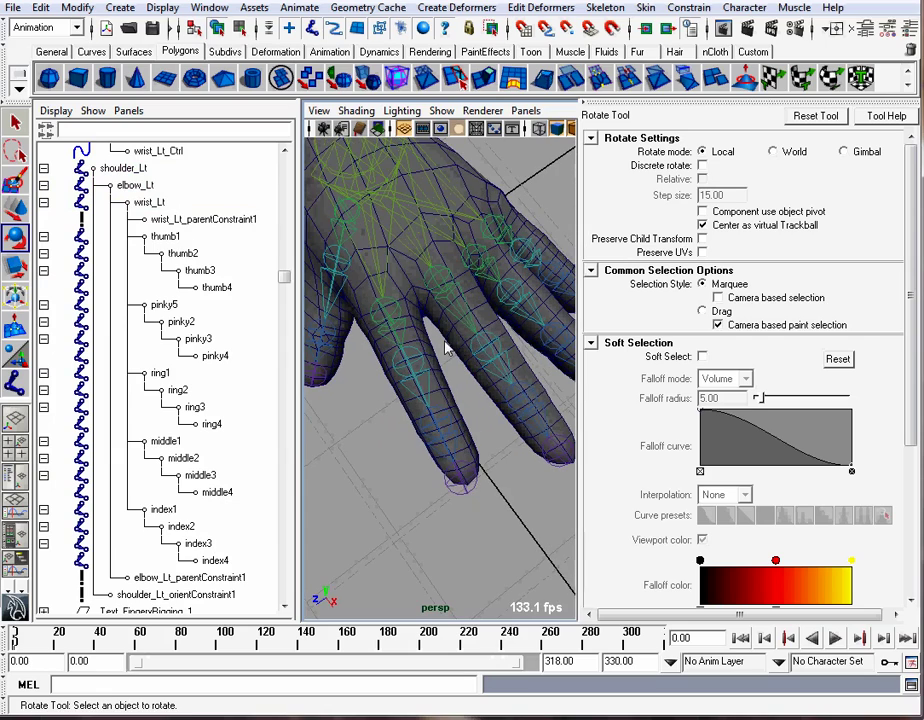
left_click_drag(446, 347, 418, 344, "alt")
mouse_move(430, 344)
right_mouse_down("alt")
mouse_move(422, 344)
mouse_move(438, 344)
right_mouse_up("alt")
middle_click_drag(438, 344, 413, 388, "alt")
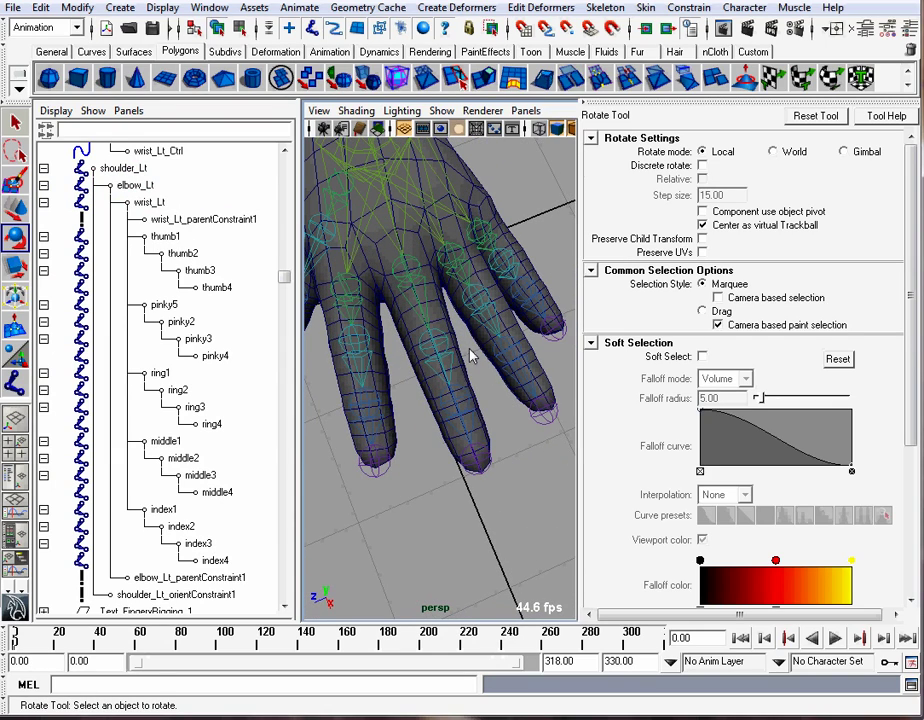
left_click(408, 268)
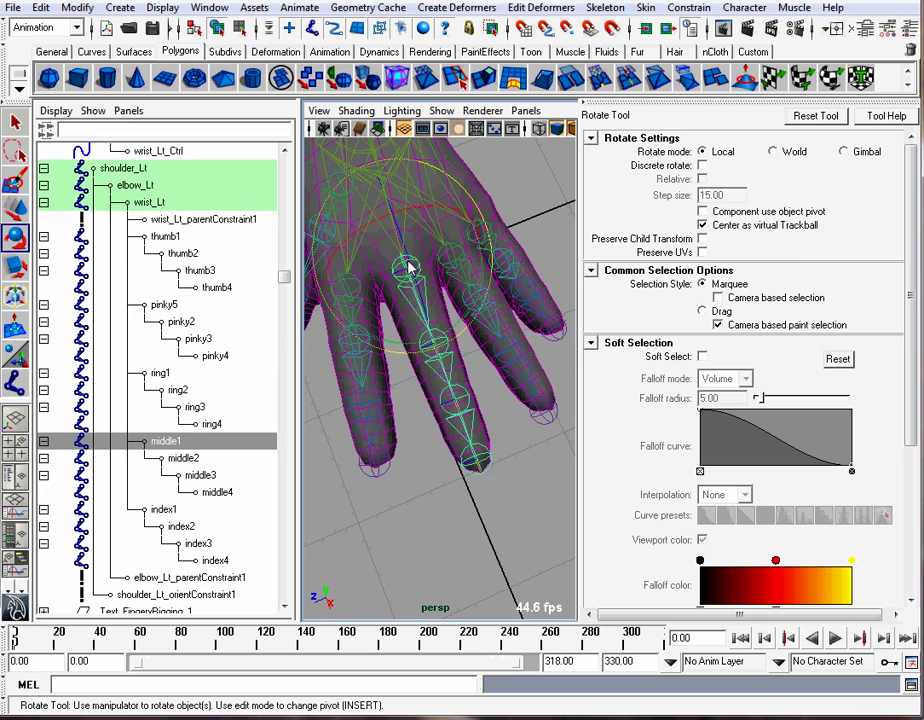
left_click(198, 477, "shift")
left_click_drag(418, 377, 444, 355, "alt")
left_click_drag(458, 285, 435, 352)
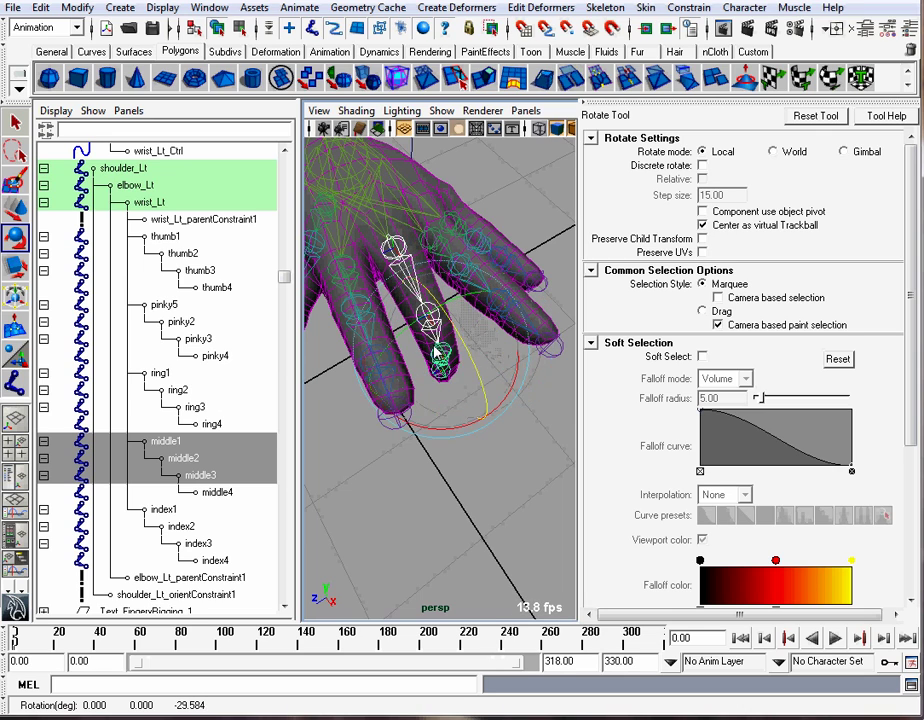
key("ctrl+z")
left_click(432, 477)
Examine the bound hand, fingers and thumb from several angles
left_click_drag(432, 477, 513, 407, "alt")
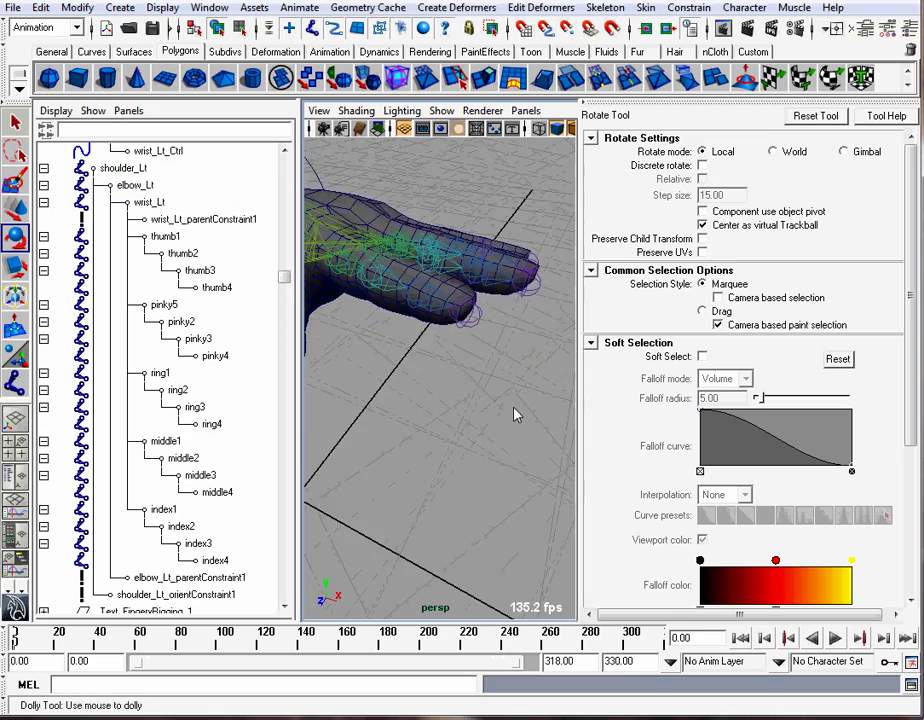
right_click_drag(513, 407, 488, 398, "alt")
middle_click_drag(488, 398, 545, 440, "alt")
right_click_drag(420, 430, 454, 425, "alt")
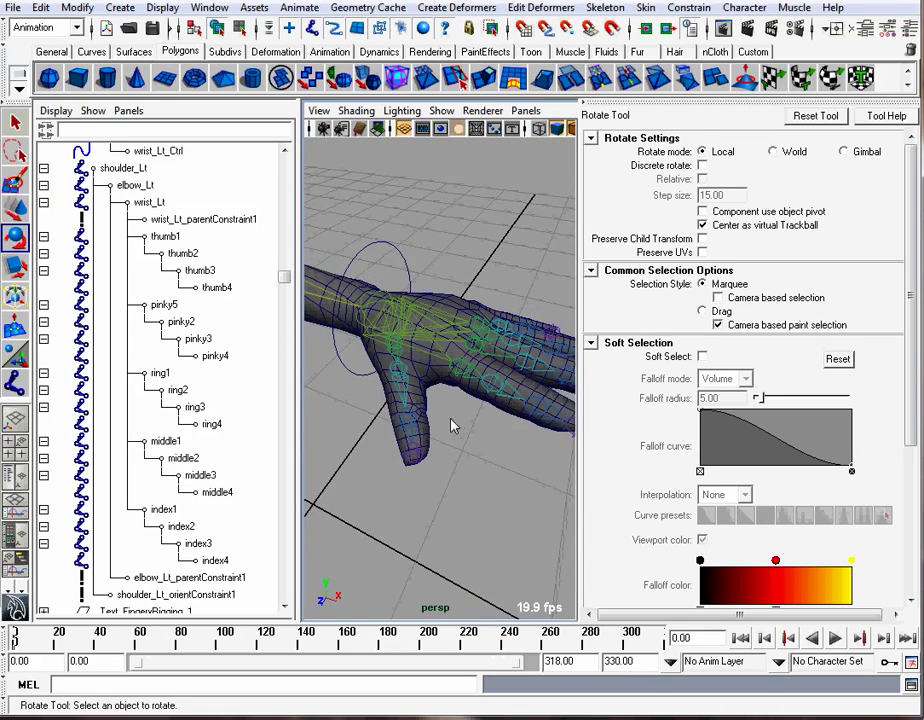
left_click_drag(454, 425, 466, 417, "alt")
right_click_drag(466, 417, 441, 411, "alt")
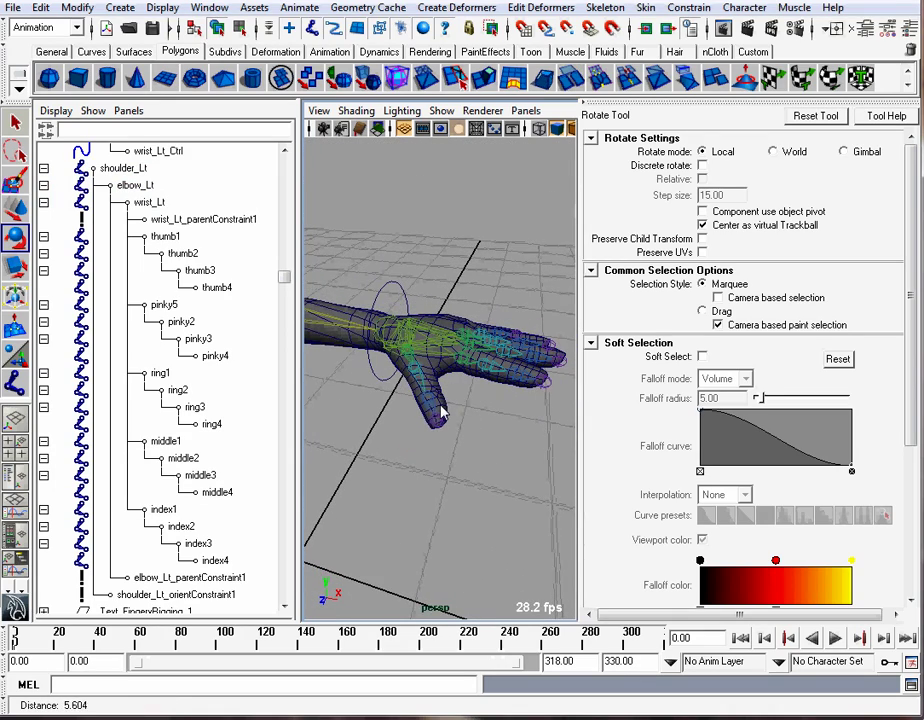
right_click_drag(412, 370, 439, 377, "alt")
left_click_drag(439, 377, 440, 405, "alt")
right_click_drag(440, 405, 465, 370, "alt")
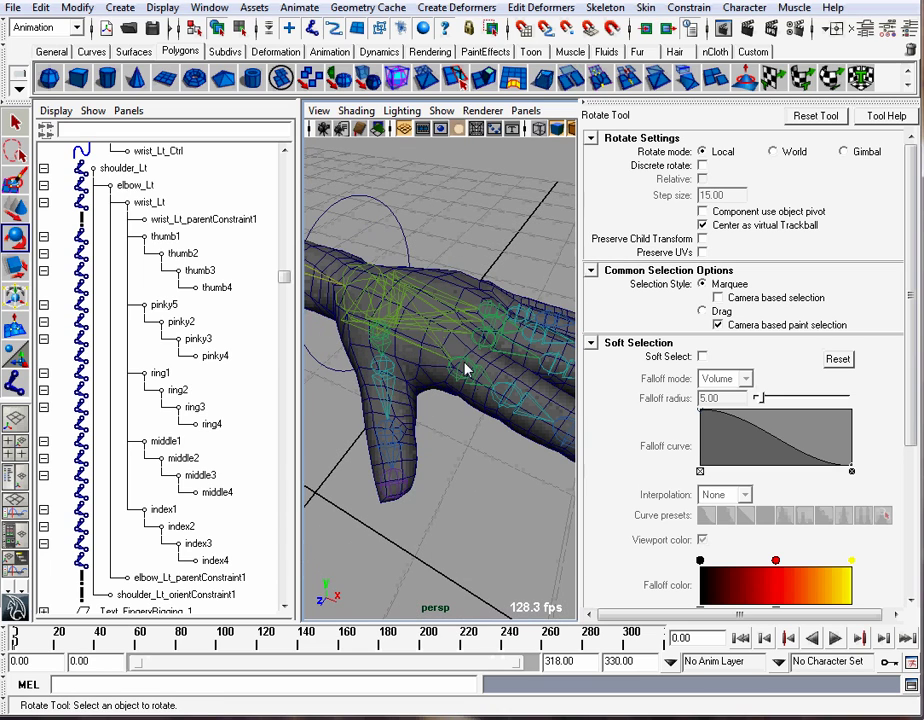
Test-bend index1 and index2 together by about -42.4 degrees around local Z, undo the rotation and deselect the joints
left_click(465, 370)
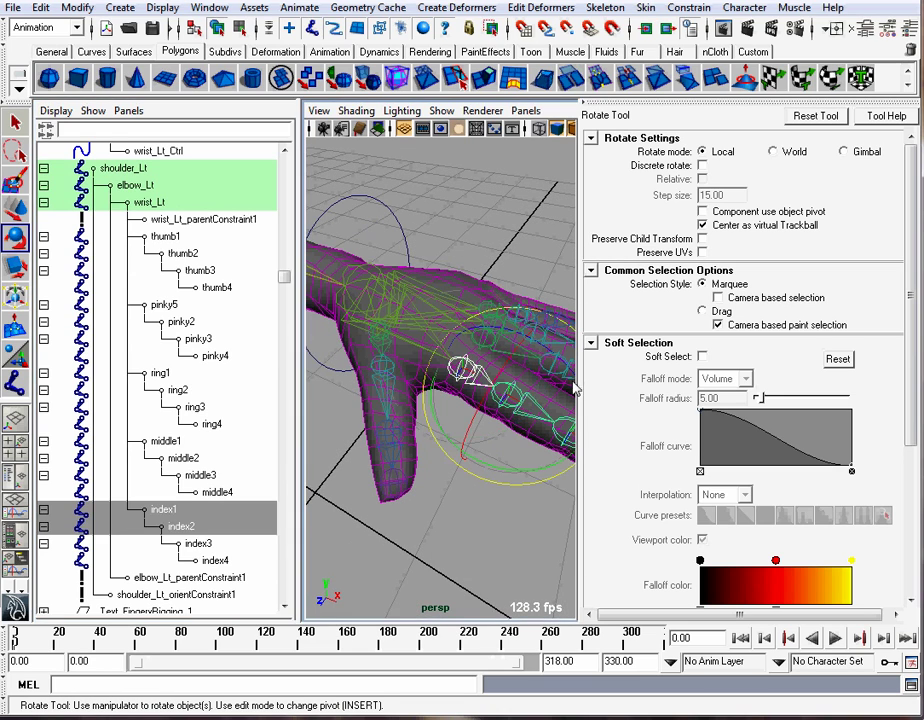
left_click_drag(518, 336, 561, 387)
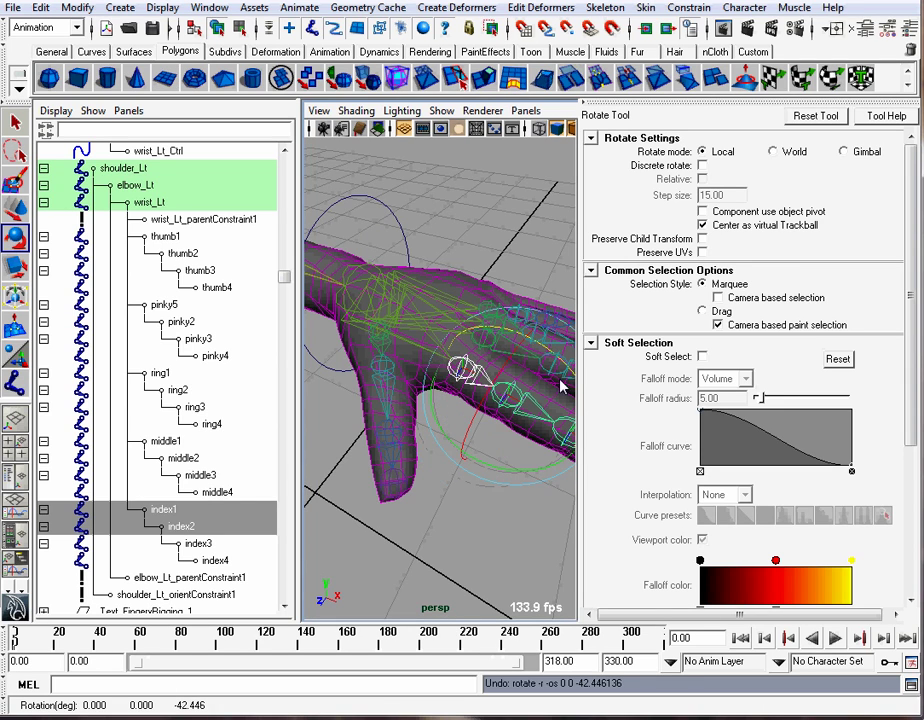
left_click(445, 248)
right_click_drag(445, 248, 412, 281, "alt")
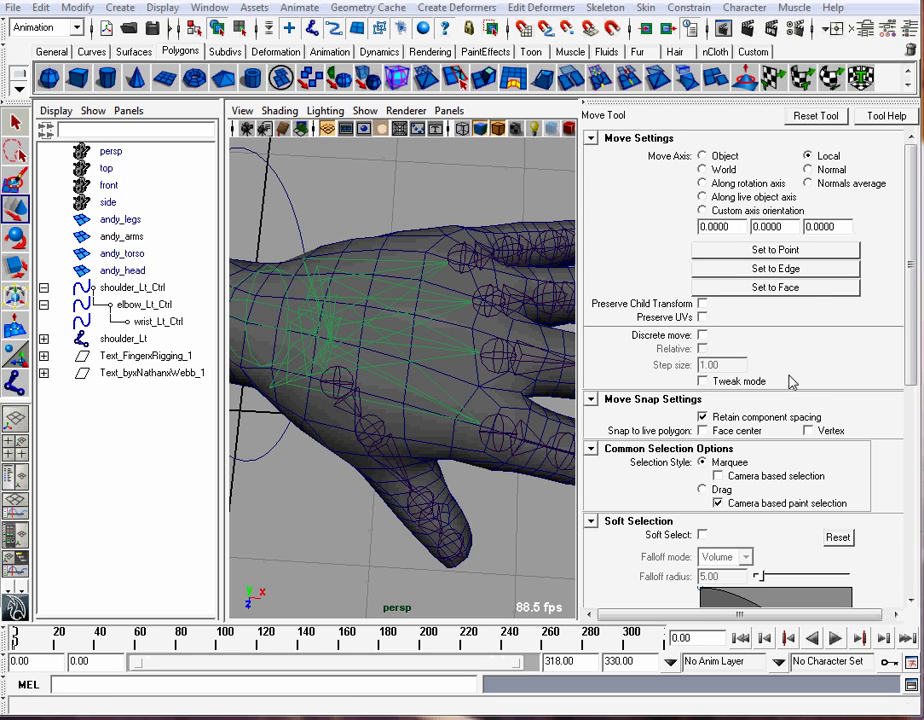
Smooth-bind the andy_arms mesh to the shoulder_Lt joint hierarchy using Closest in hierarchy, max influences 2 and dropoff rate 4.0, and clear the selection
right_click_drag(430, 203, 460, 236, "alt")
middle_click_drag(375, 256, 491, 243, "alt")
left_click(310, 358)
mouse_move(310, 358)
right_mouse_down("alt")
mouse_move(309, 381)
mouse_move(313, 355)
right_mouse_up("alt")
left_click(123, 339, "ctrl")
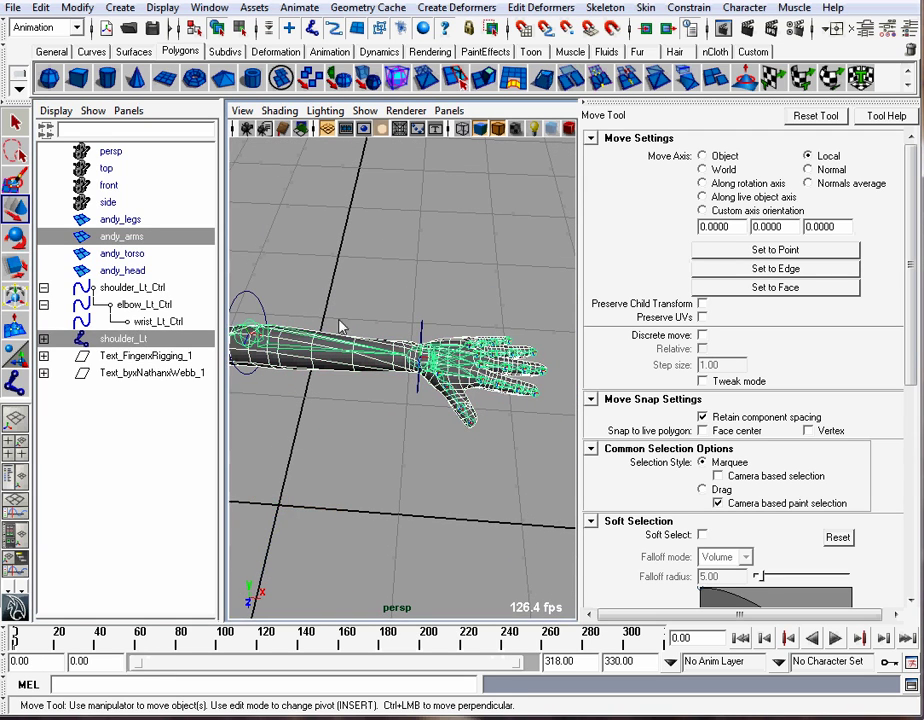
middle_click_drag(337, 295, 438, 286, "alt")
left_click_drag(438, 293, 413, 305, "alt")
key("space")
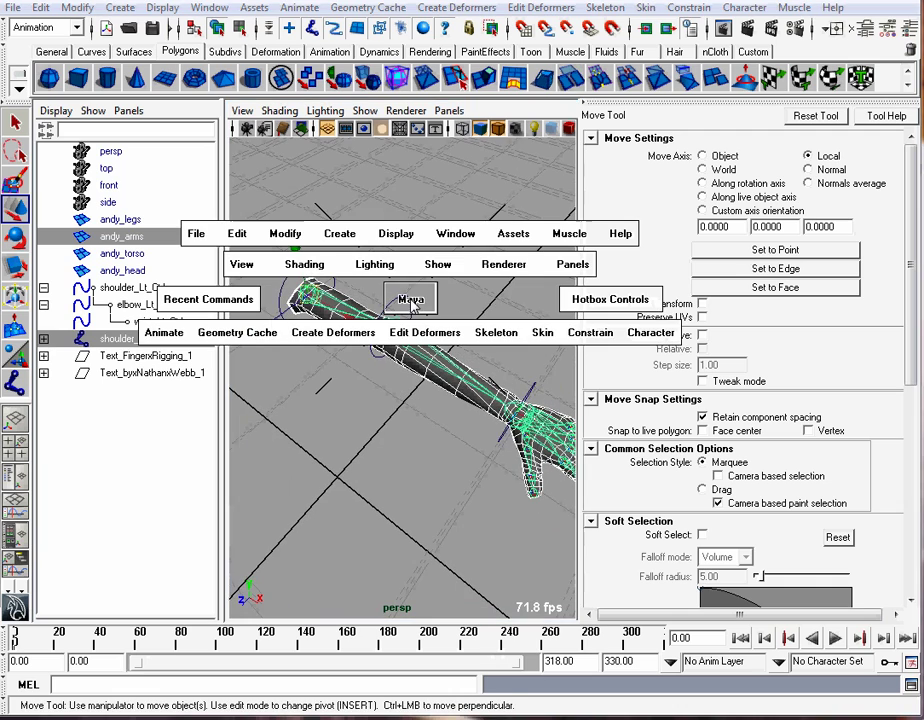
left_click(539, 333)
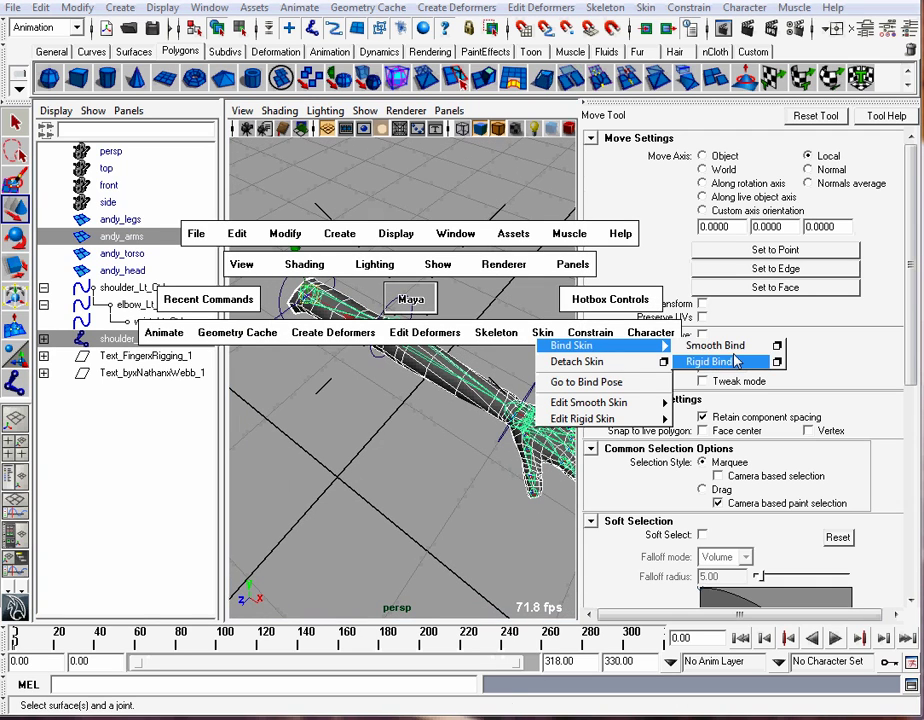
left_click(777, 345)
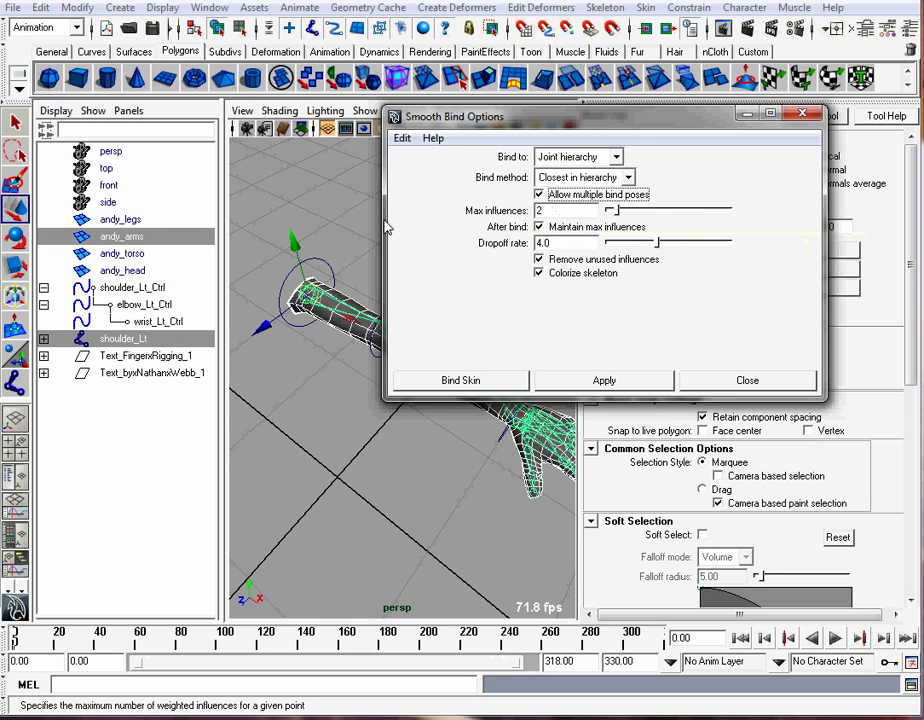
left_click(602, 380)
left_click(765, 380)
left_click(481, 291)
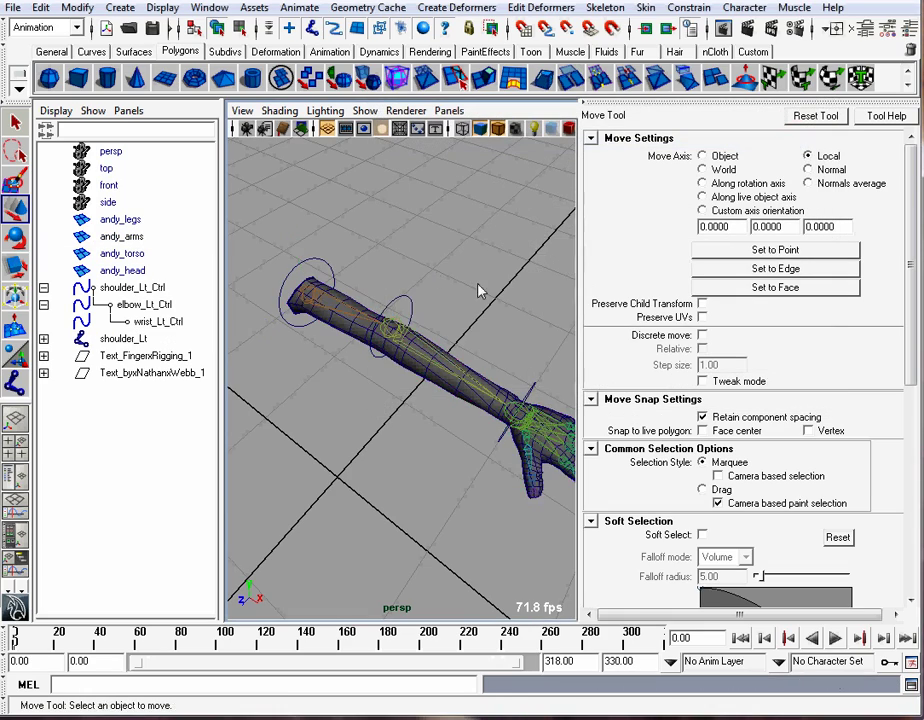
Test the wrist's deformation by rotating wrist_Lt_Ctrl about 19 degrees around local Z, undo the rotation and deselect the control
middle_click_drag(481, 291, 402, 255, "alt")
left_click_drag(402, 255, 420, 268, "alt")
right_click_drag(420, 268, 431, 283, "alt")
middle_click_drag(431, 283, 483, 318, "alt")
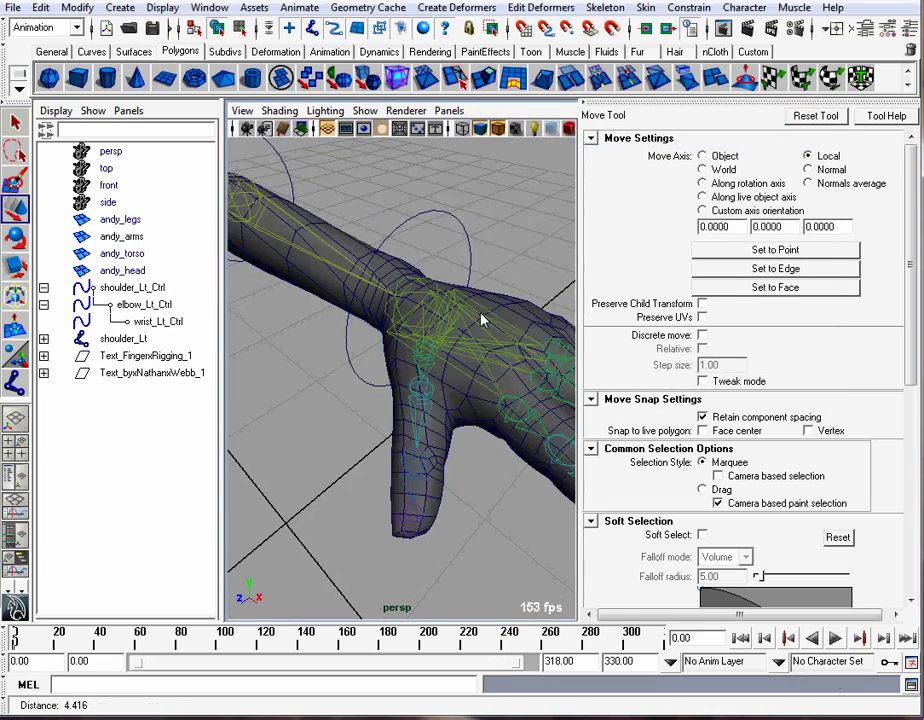
right_click_drag(483, 318, 450, 322, "alt")
left_click_drag(450, 322, 431, 334, "alt")
left_click(412, 287)
key("e")
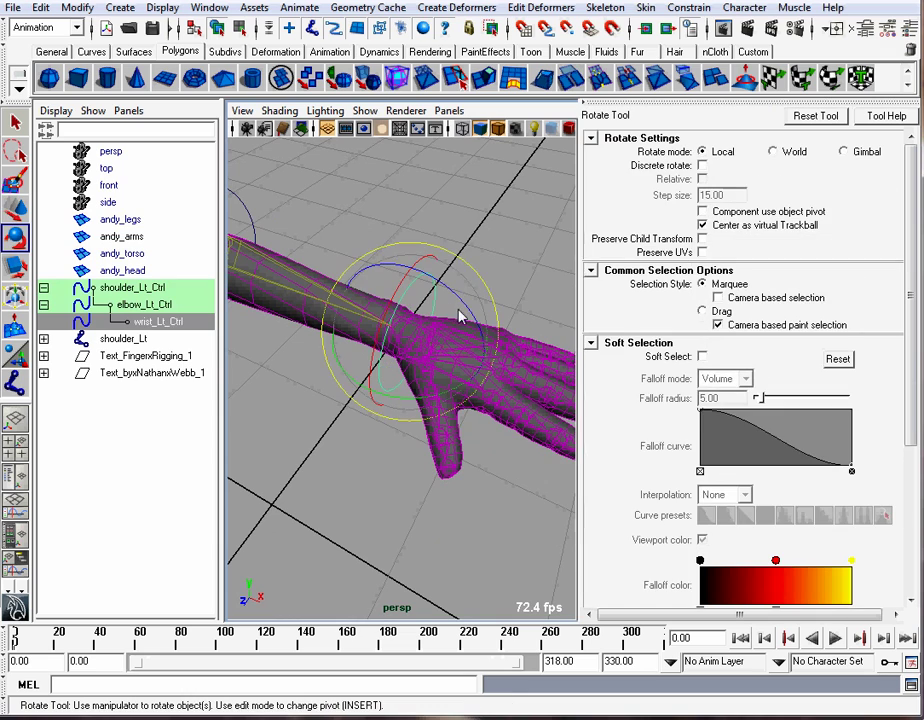
left_click_drag(464, 236, 437, 316)
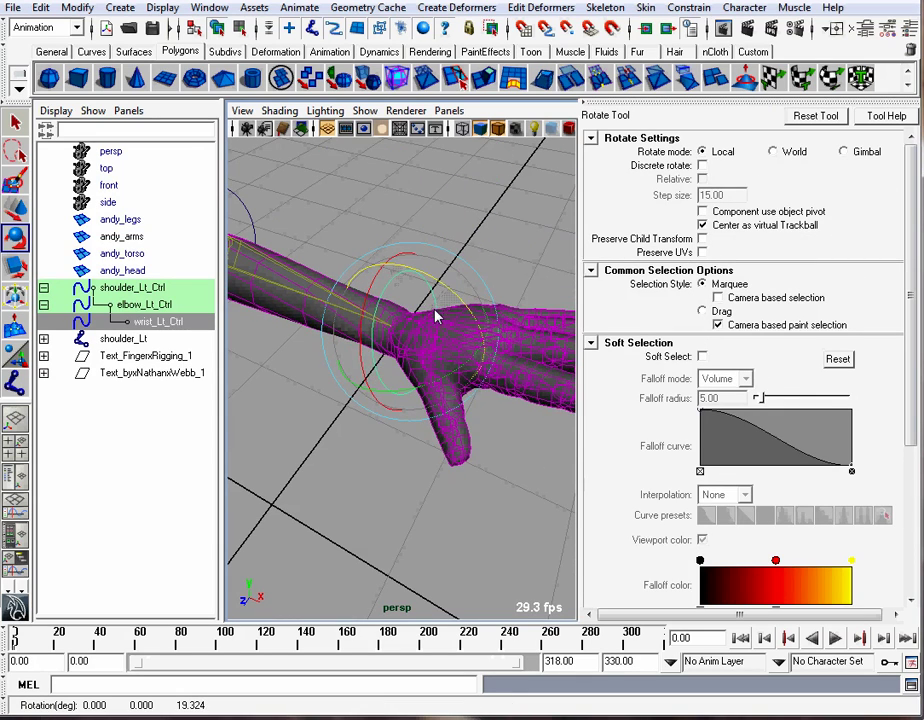
key("ctrl+z")
left_click(485, 258)
Expand the whole shoulder_Lt joint hierarchy and widen the object list enough to read the finger joint names
left_click(43, 338, "shift")
scroll(120, 330, "down", 2)
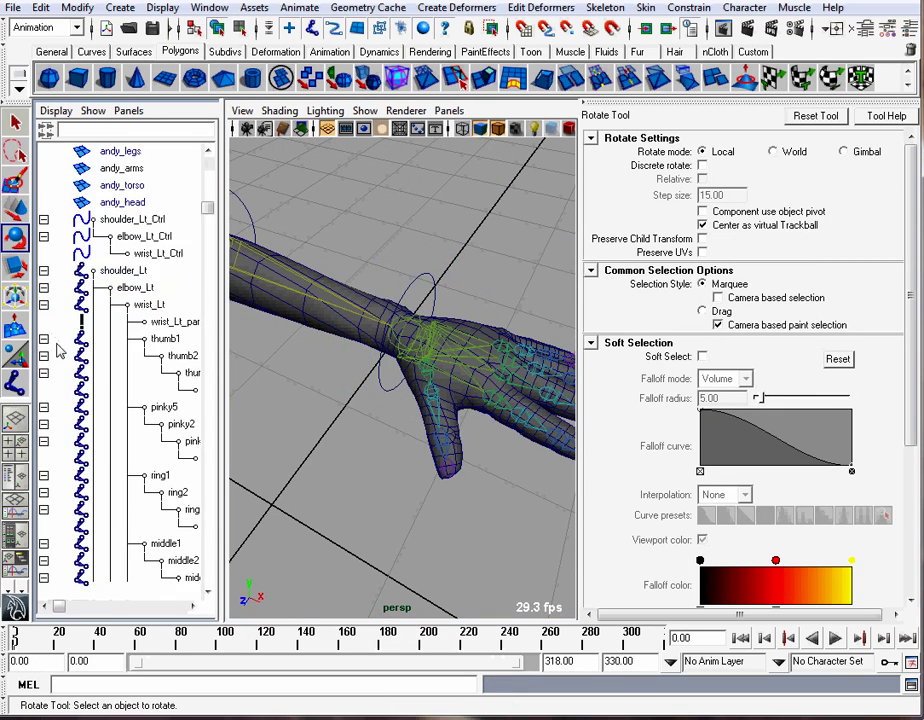
left_click_drag(226, 378, 300, 372)
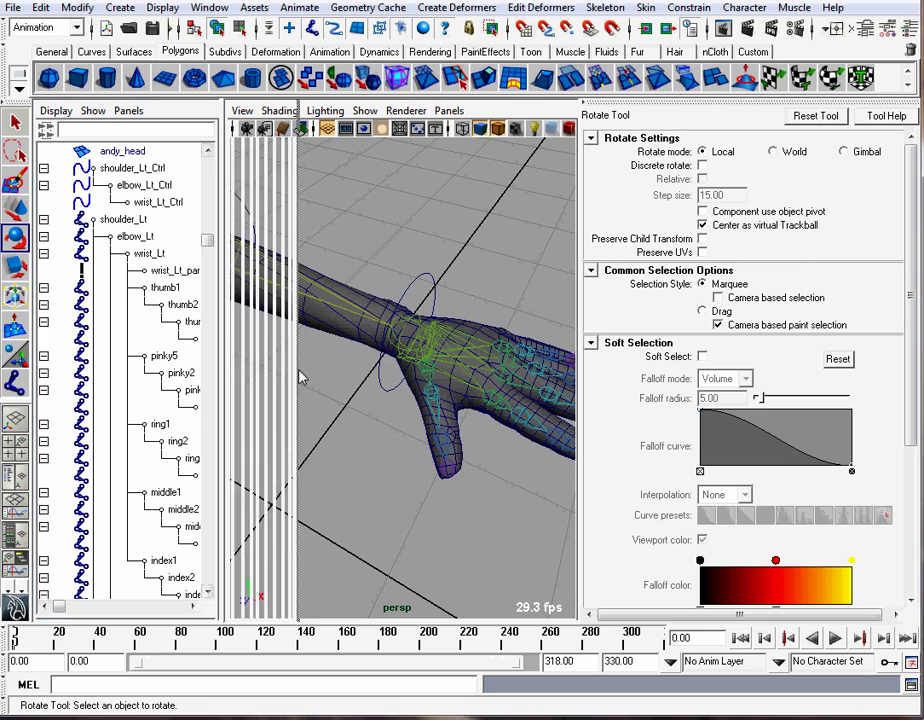
scroll(180, 440, "down", 2)
Test the index finger's deformation by curling index1 through index3 together around local Z, undo the rotation and deselect the joints
left_click(160, 511)
middle_click_drag(450, 392, 373, 375, "alt")
right_click_drag(373, 375, 503, 359, "alt")
middle_click_drag(503, 359, 463, 307, "alt")
left_click_drag(463, 307, 447, 340, "alt")
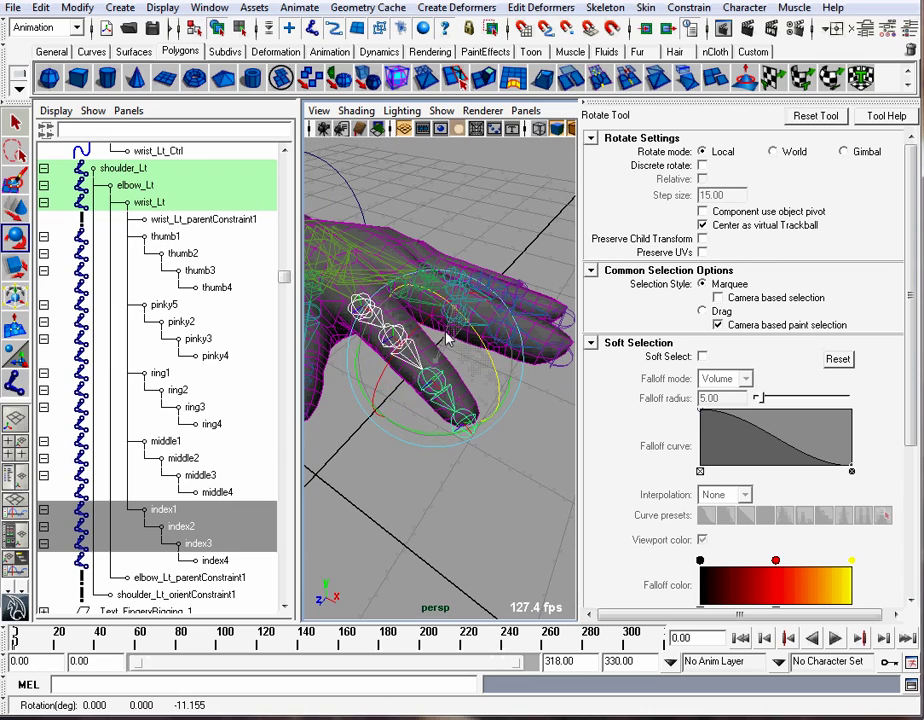
left_click_drag(478, 418, 410, 500, "alt")
key("ctrl+z")
left_click(498, 260)
Test the middle finger's deformation by curling middle1 through middle3 about -30 degrees around local Z, undo the rotation and deselect the joints
scroll(465, 264, "down", 4)
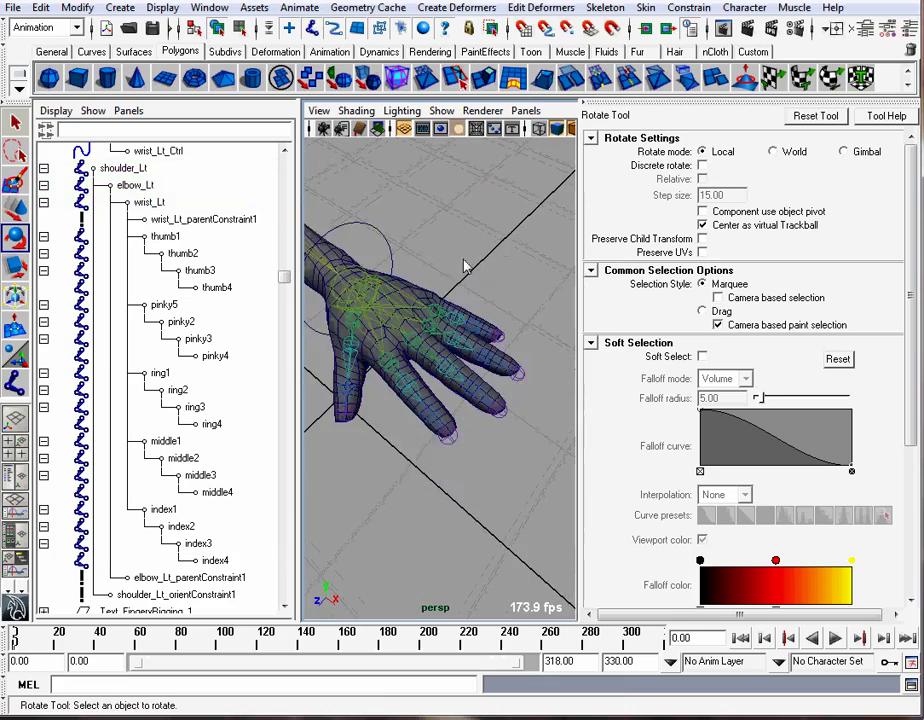
left_click_drag(465, 264, 442, 318, "alt")
mouse_move(440, 318)
right_mouse_down("alt")
mouse_move(472, 334)
mouse_move(441, 342)
right_mouse_up("alt")
left_click_drag(441, 342, 419, 344, "alt")
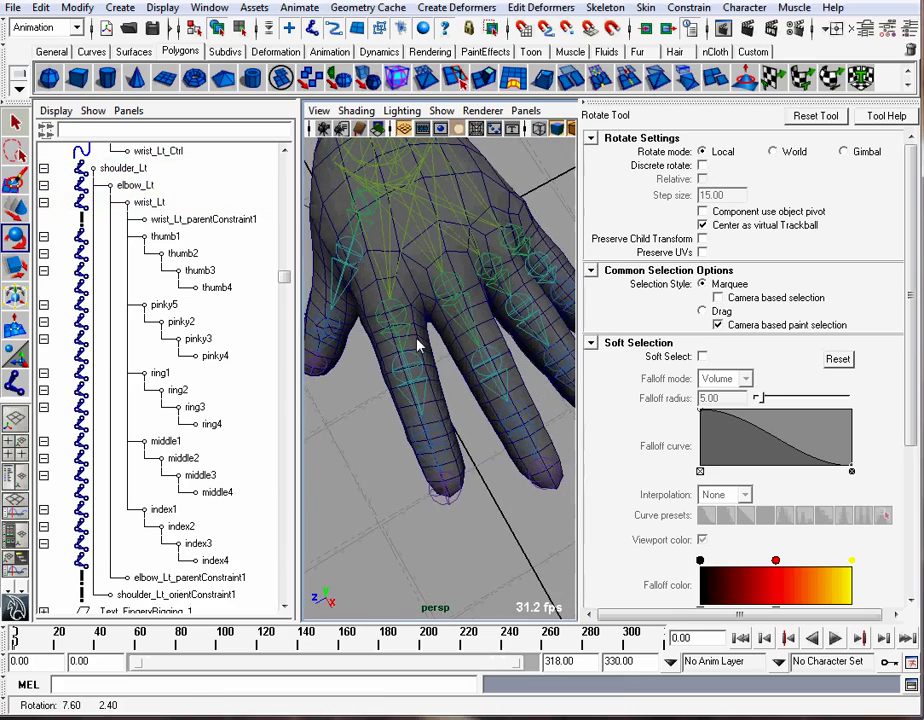
right_click_drag(419, 344, 438, 340, "alt")
middle_click_drag(438, 340, 405, 330, "alt")
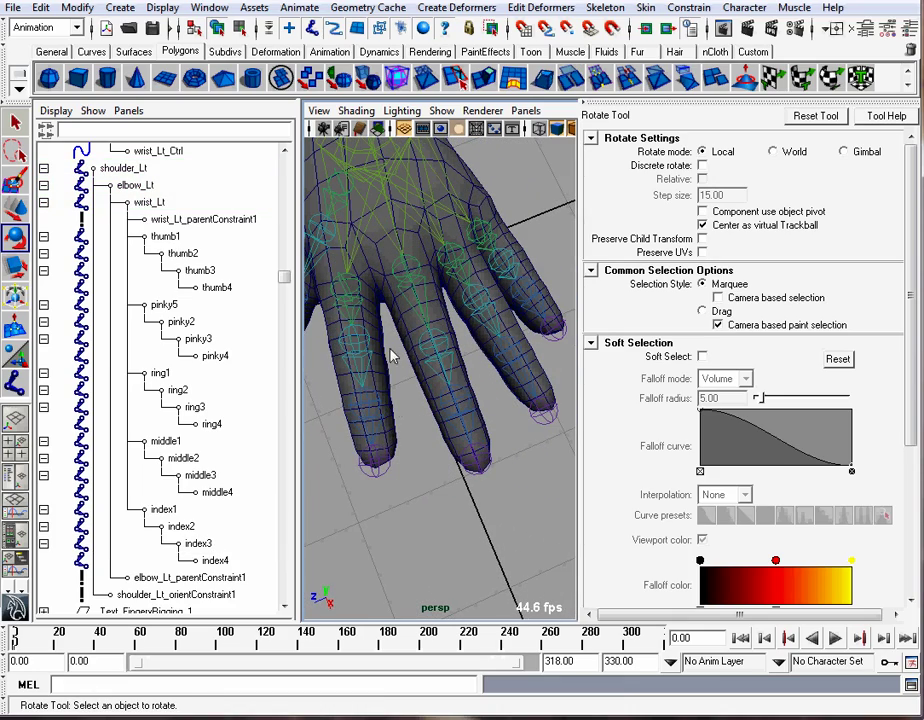
left_click(408, 266)
left_click(198, 478, "shift")
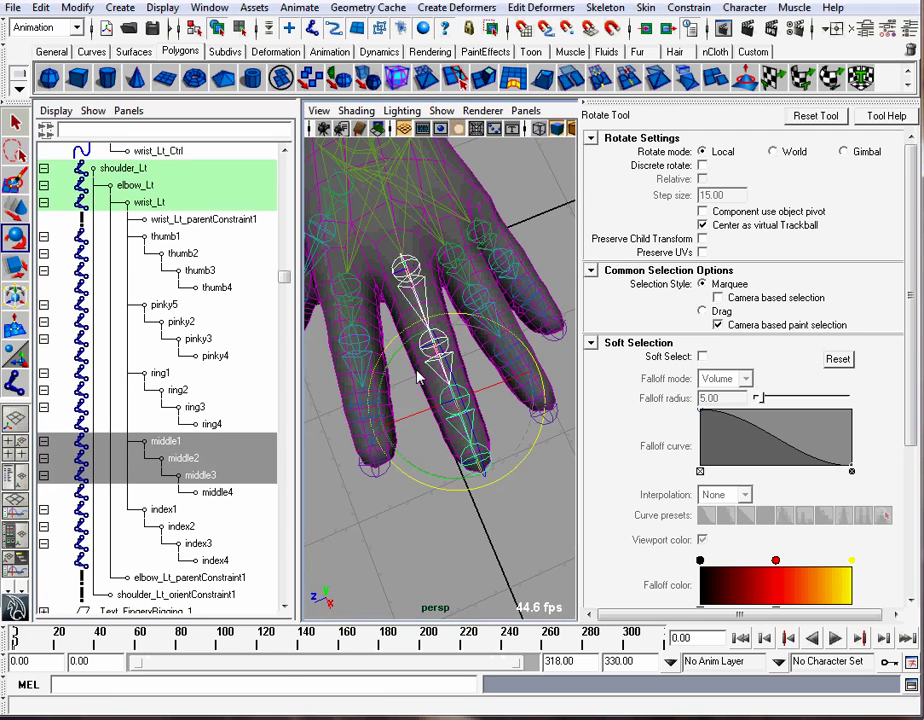
left_click_drag(417, 376, 453, 343, "alt")
left_click_drag(462, 288, 447, 309)
left_click_drag(469, 361, 448, 361)
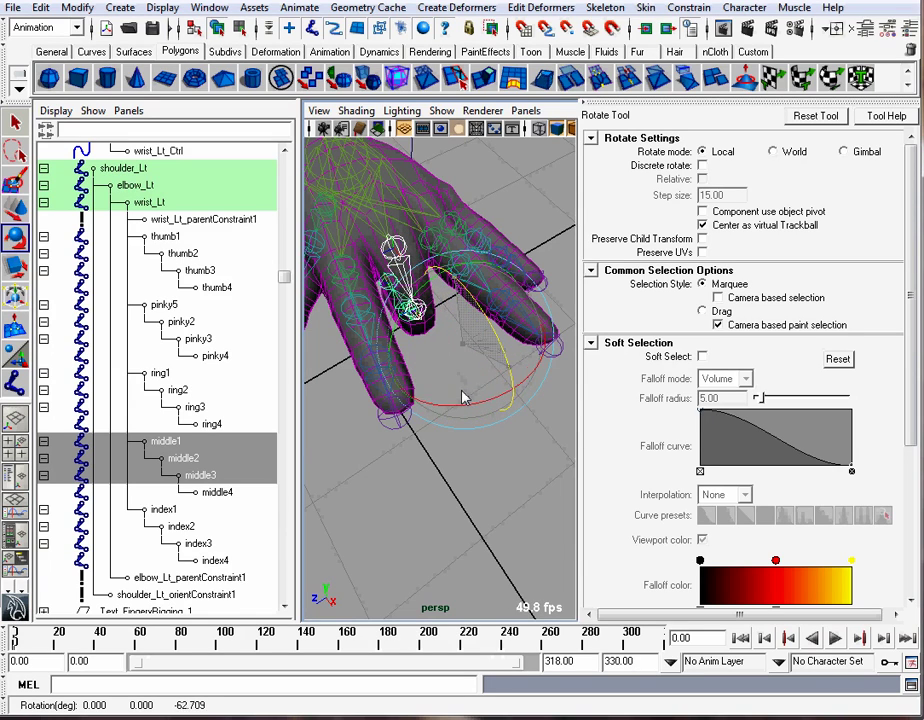
key("ctrl+z")
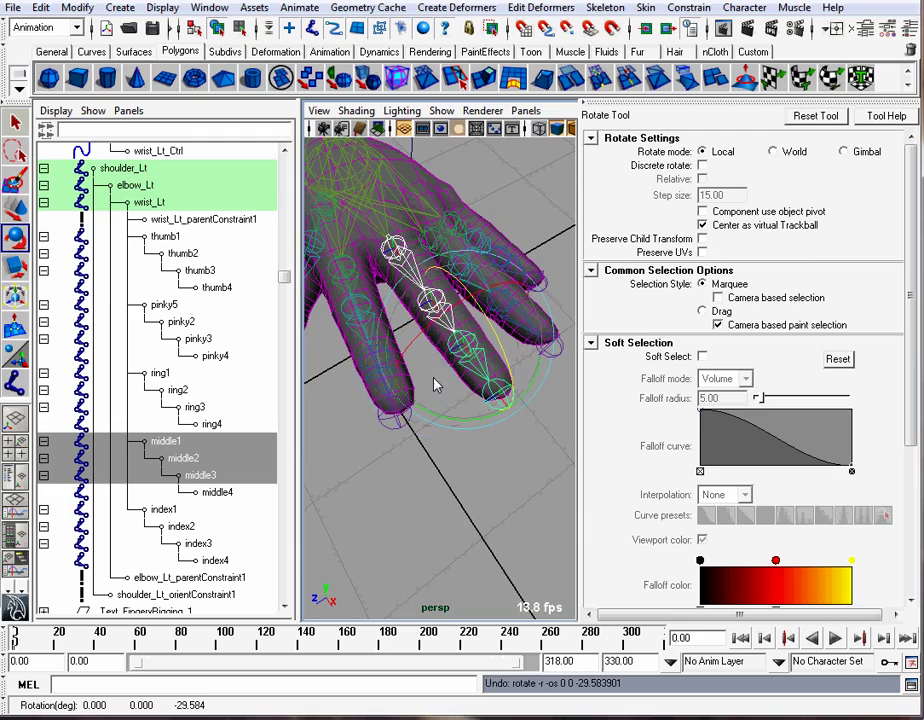
left_click(434, 483)
Examine how the bound mesh fits around the wrist, thumb and fingers from several angles and distances
left_click_drag(434, 481, 496, 394, "alt")
right_click_drag(496, 394, 474, 411, "alt")
left_click_drag(474, 411, 500, 420, "alt")
middle_click_drag(500, 420, 520, 427, "alt")
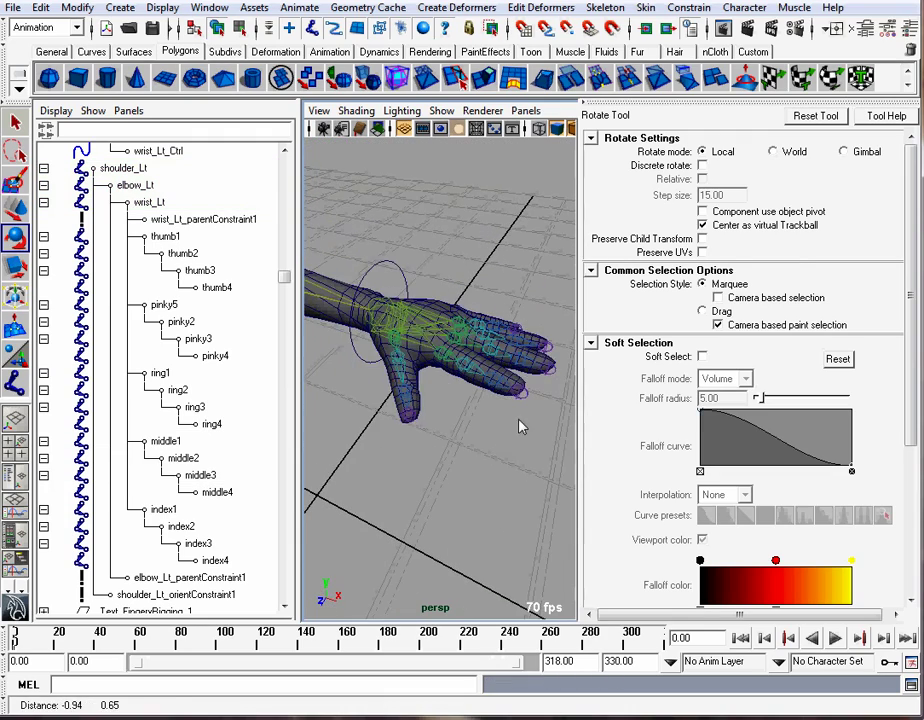
right_click_drag(520, 427, 450, 420, "alt")
left_click_drag(450, 420, 466, 408, "alt")
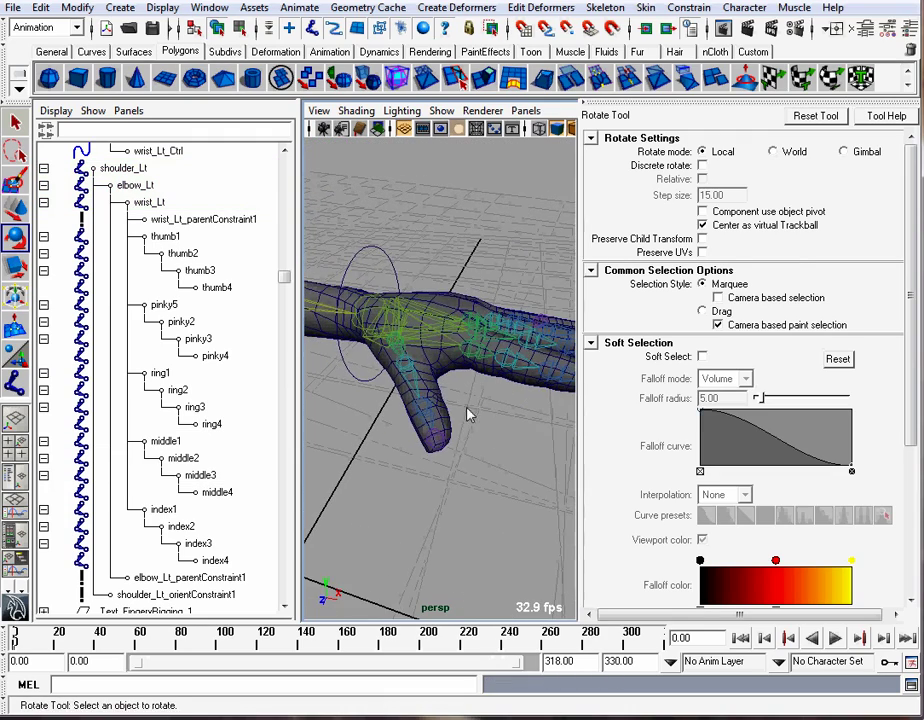
right_click_drag(466, 408, 443, 412, "alt")
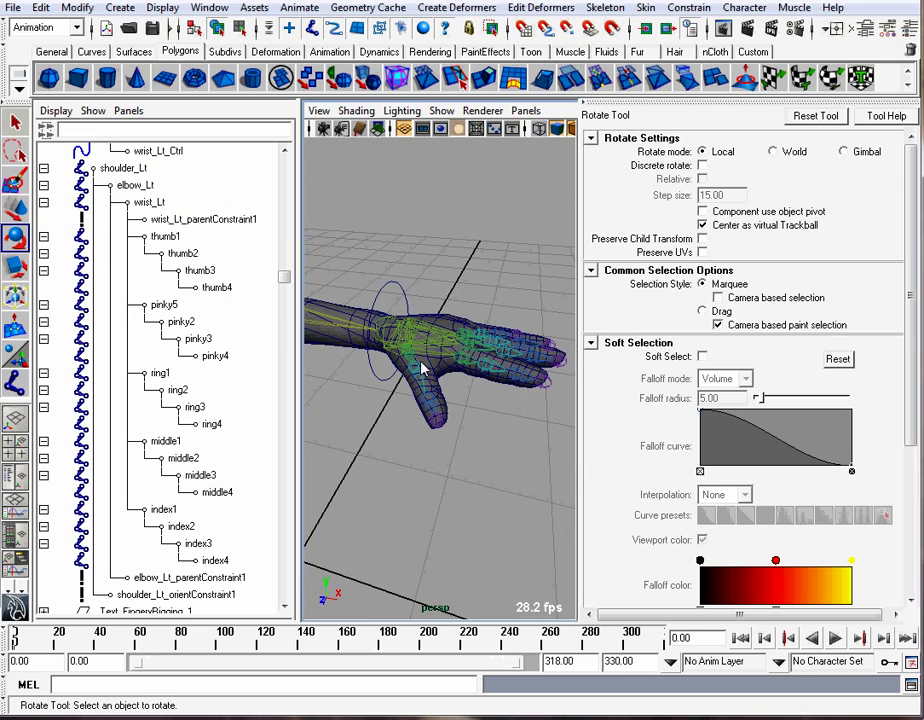
right_click_drag(413, 373, 439, 377, "alt")
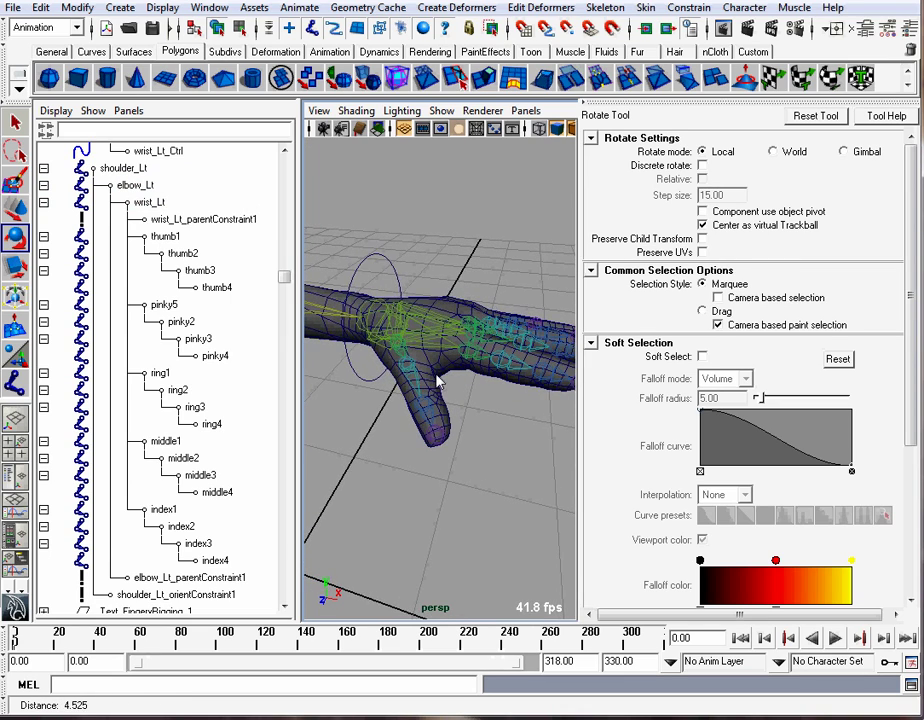
Test-bend index1 and index2 together by about -42.4 degrees around local Z, and undo the rotation
left_click_drag(439, 377, 432, 405, "alt")
right_click_drag(432, 405, 468, 373, "alt")
left_click(463, 370)
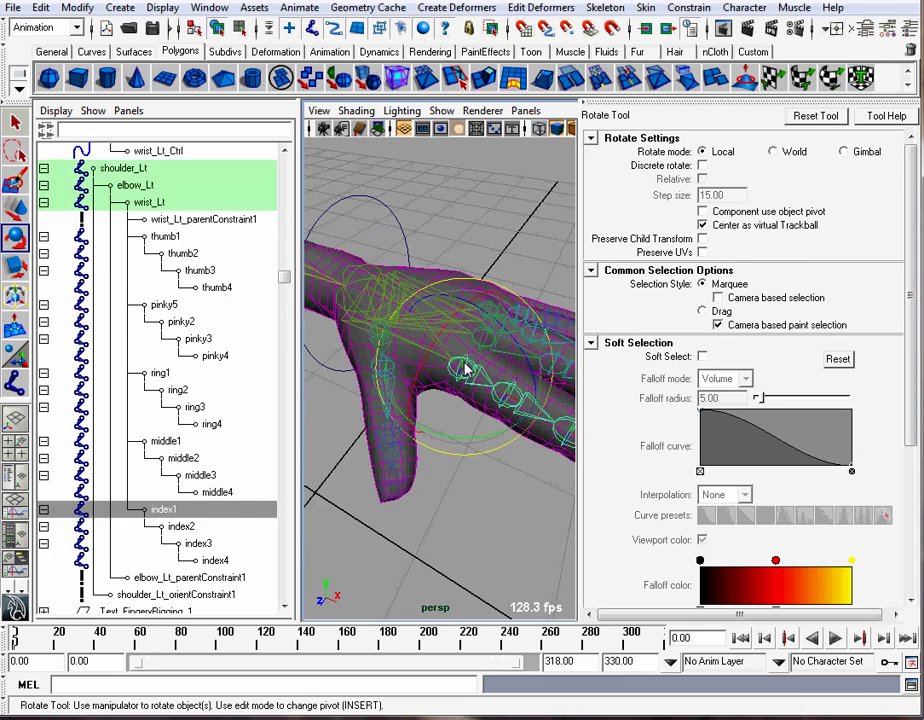
left_click(181, 526, "ctrl")
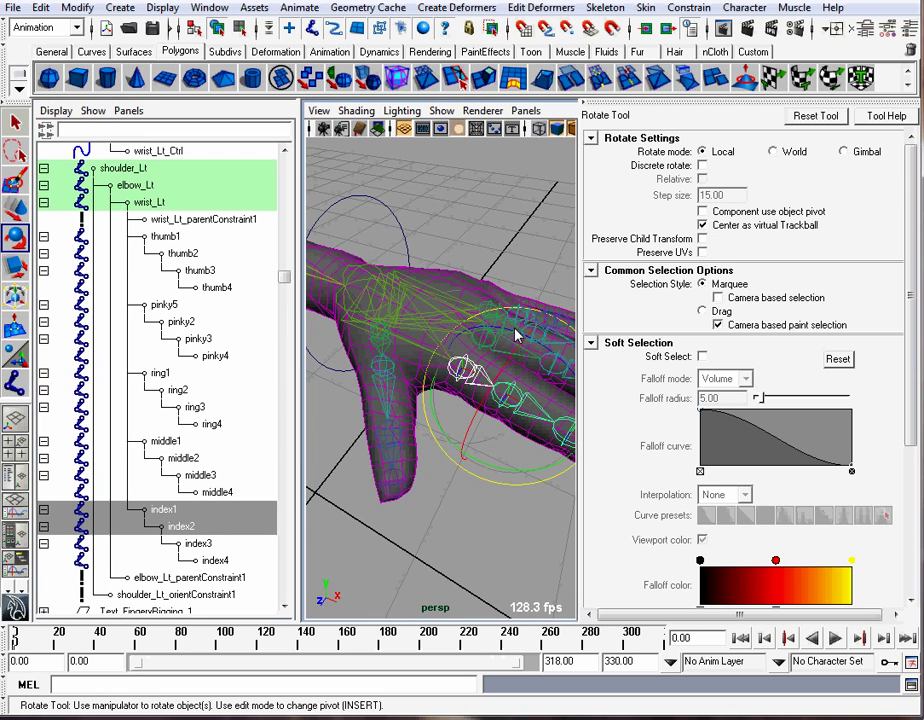
left_click_drag(515, 336, 565, 384)
key("ctrl+z")
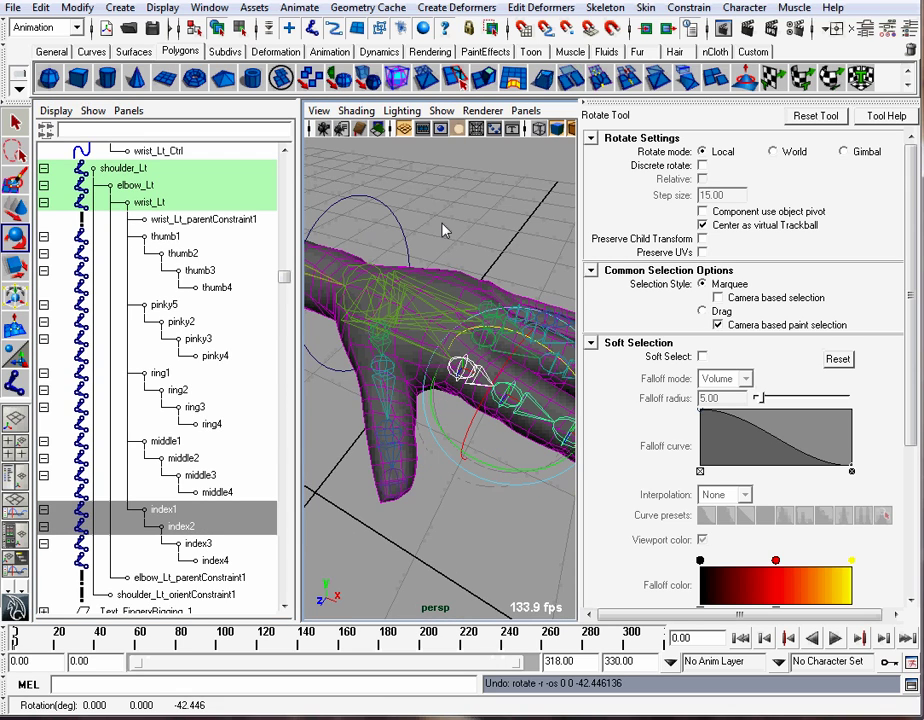